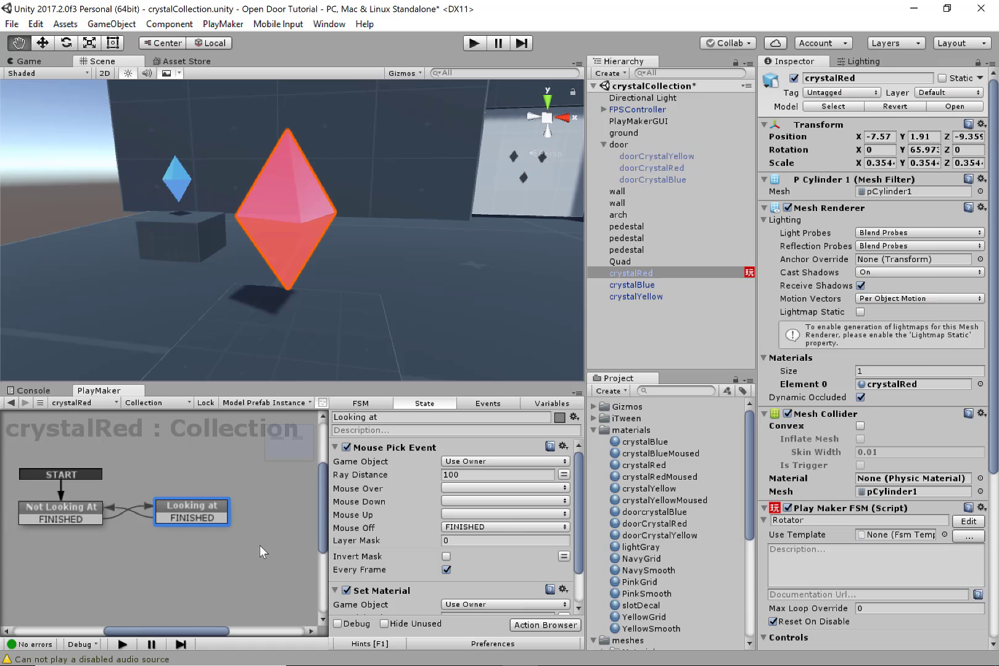
Add a new state named "collected" beside the Looking at state in crystalRed's Collection FSM
{"action": "left_click_drag", "start_coordinate": [262, 545], "coordinate": [198, 517], "text": "alt"}
{"action": "left_click", "coordinate": [256, 506]}
{"action": "left_click", "coordinate": [256, 506], "text": "ctrl"}
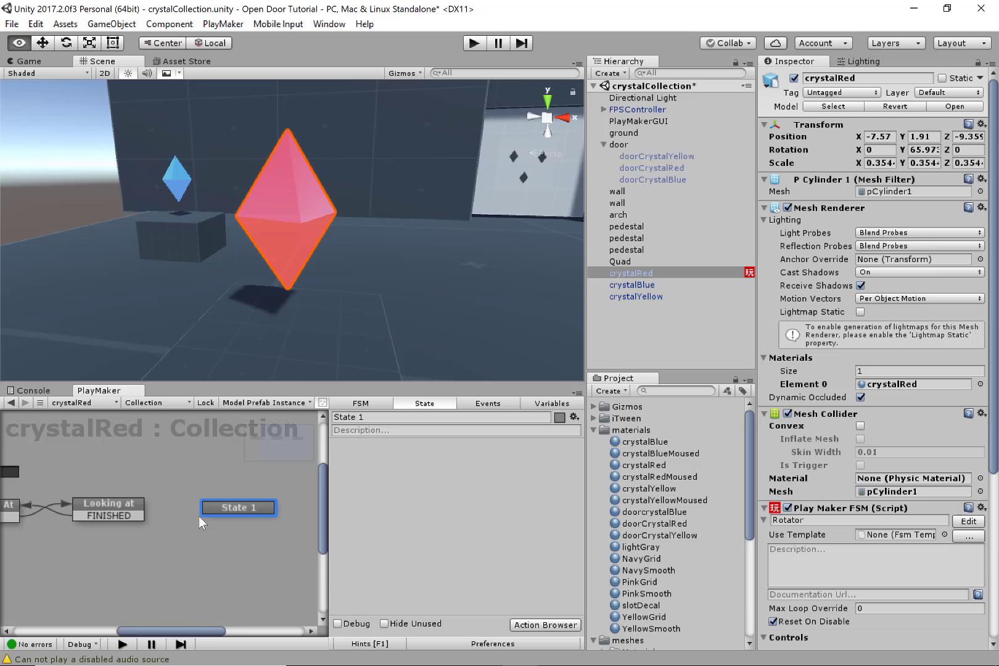
{"action": "left_click", "coordinate": [422, 417]}
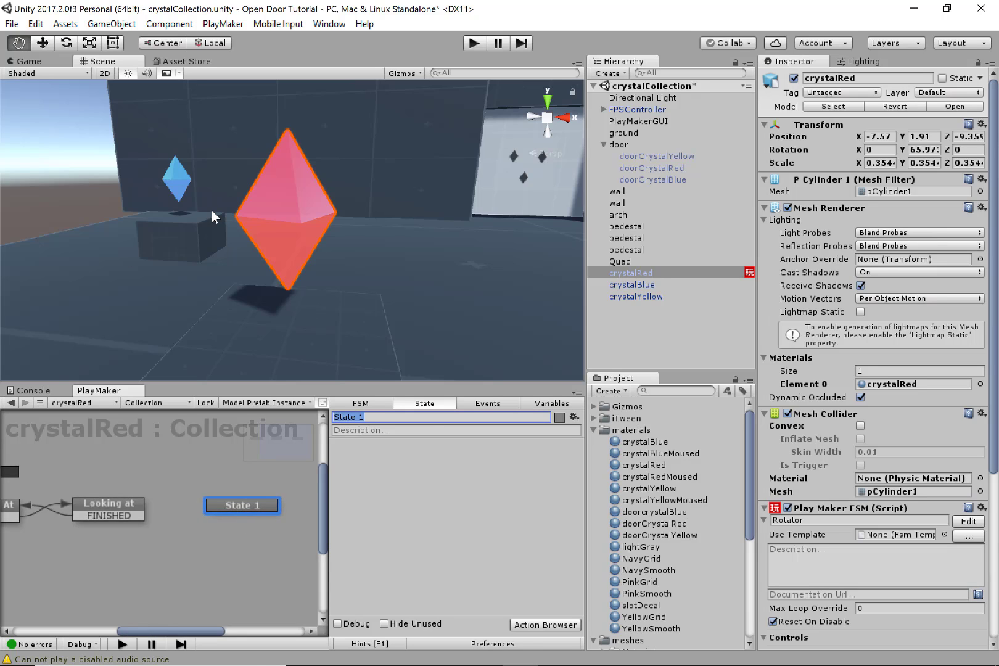
{"action": "type", "text": "collected"}
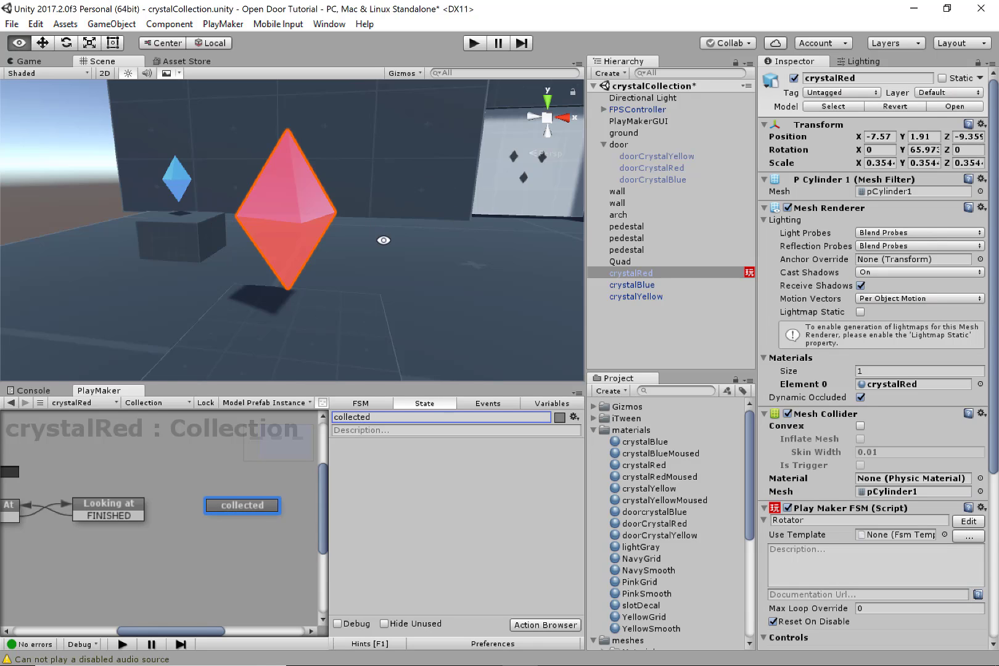
{"action": "left_click_drag", "start_coordinate": [370, 213], "coordinate": [356, 219], "text": "alt"}
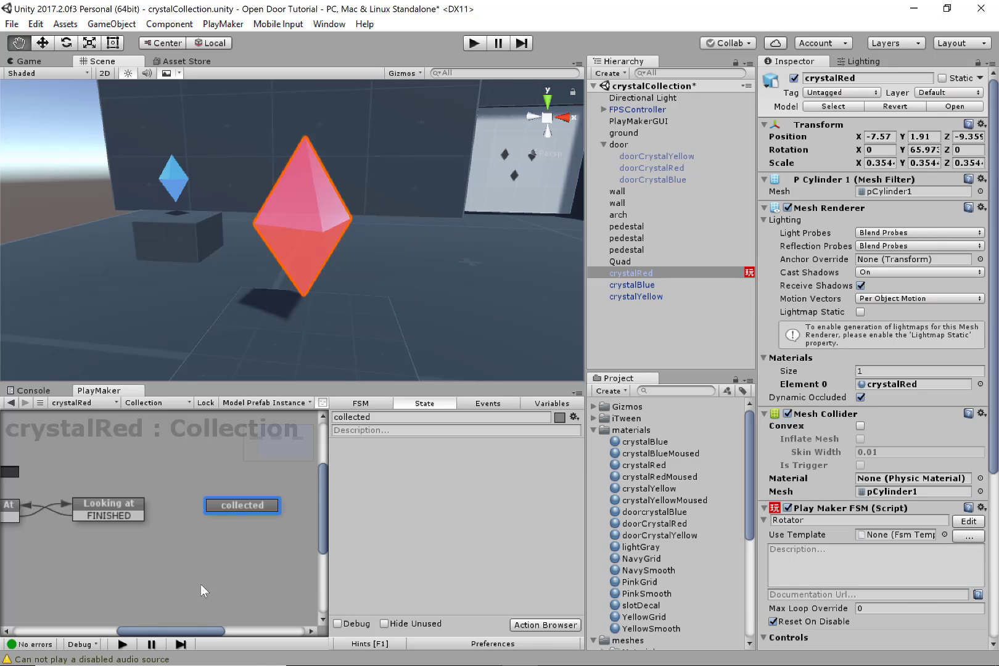
{"action": "left_click", "coordinate": [233, 505]}
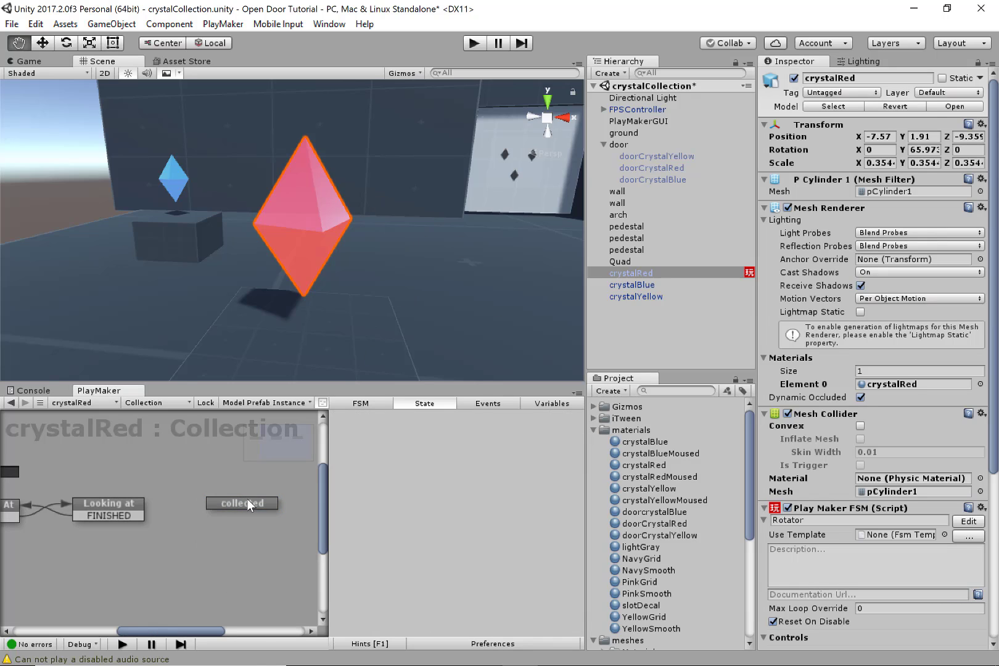
Add a new event named "clicked" to crystalRed's Collection FSM
{"action": "left_click", "coordinate": [126, 517]}
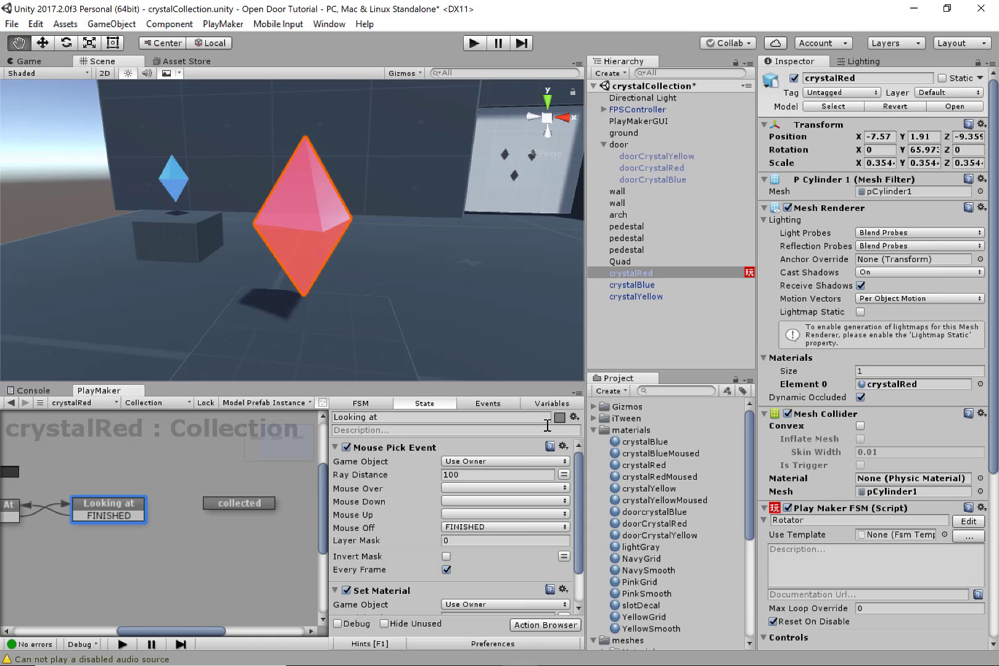
{"action": "left_click", "coordinate": [488, 404]}
{"action": "left_click", "coordinate": [498, 603]}
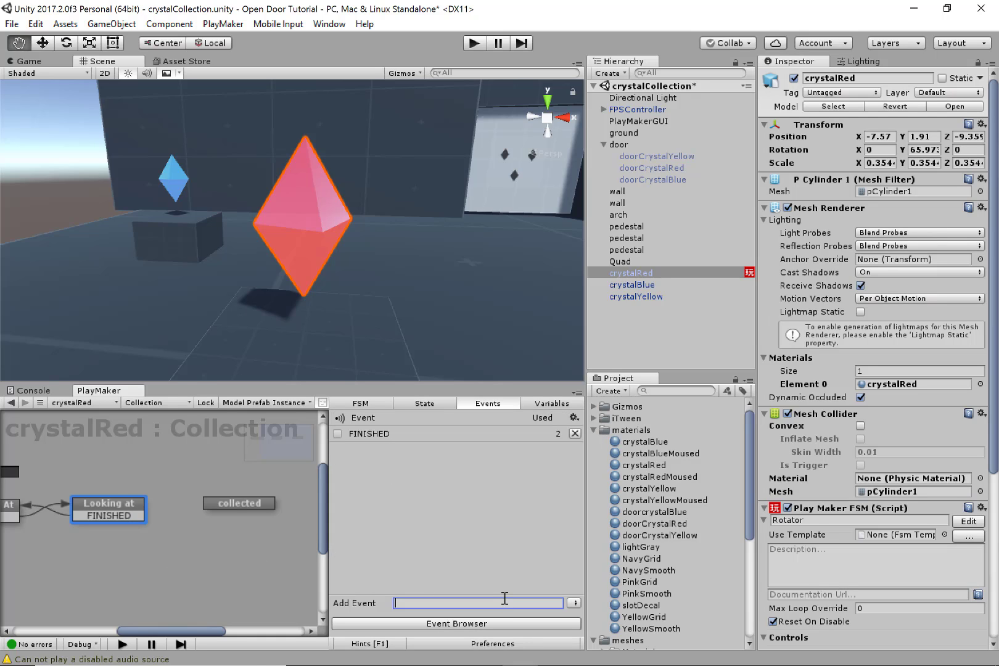
{"action": "type", "text": "clicked"}
{"action": "key", "text": "Return"}
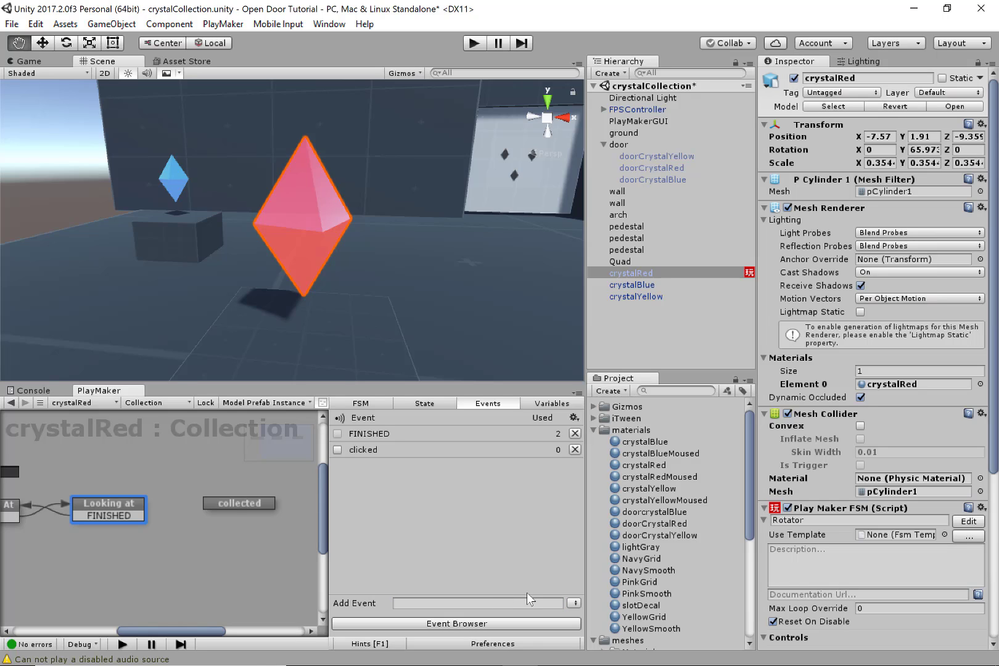
Give the Looking at state a "clicked" transition and link it to the collected state
{"action": "left_click", "coordinate": [126, 506]}
{"action": "right_click", "coordinate": [124, 505]}
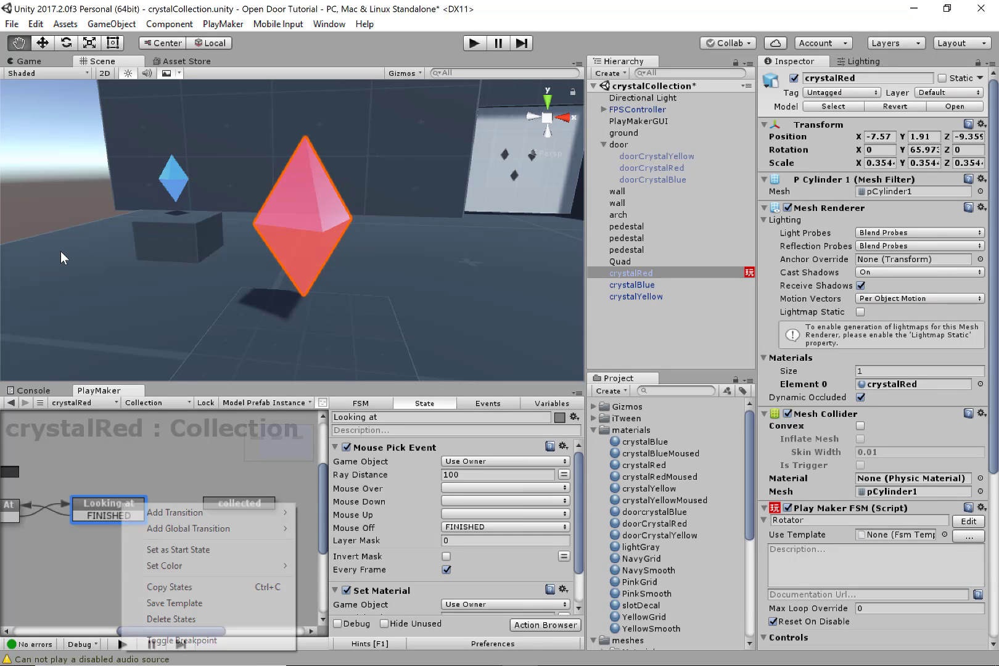
{"action": "mouse_move", "coordinate": [129, 514]}
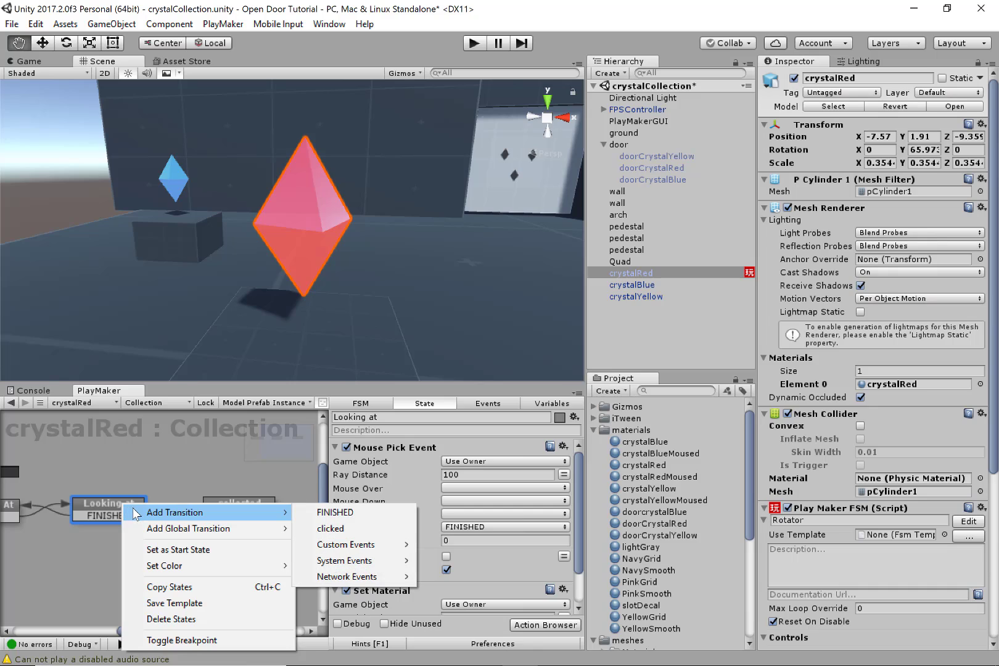
{"action": "left_click", "coordinate": [329, 529]}
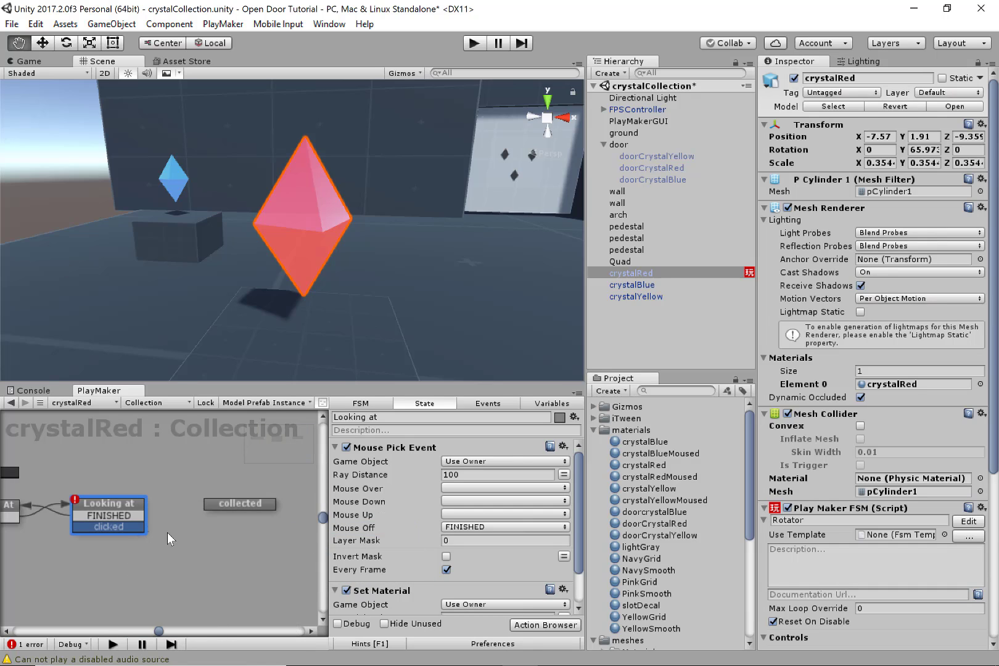
{"action": "left_click", "coordinate": [239, 504]}
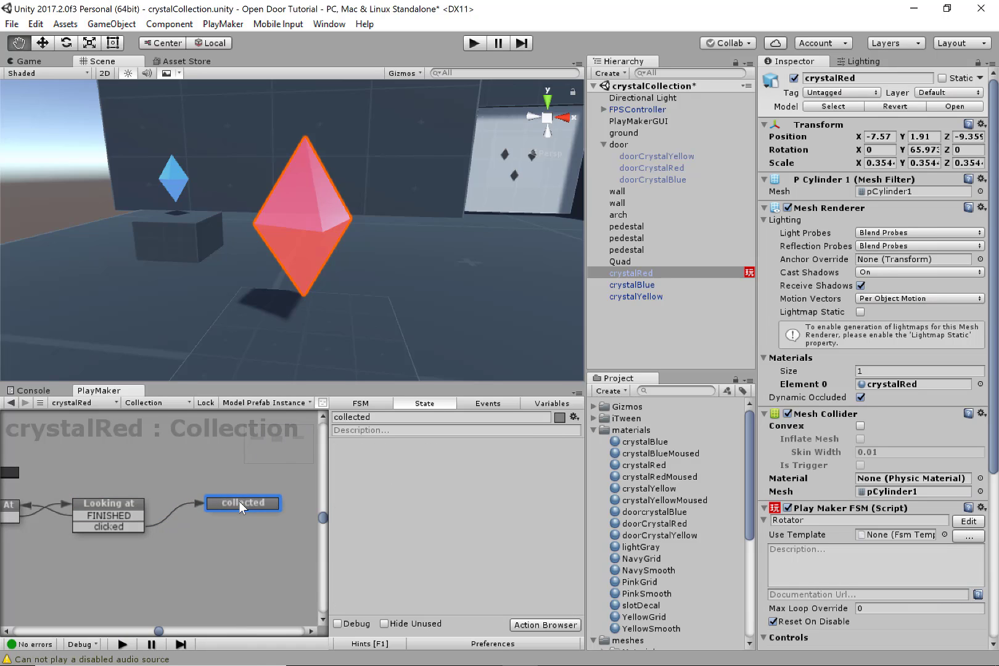
Add a Get Mouse Button Down action to the Looking at state and have it send the "clicked" event
{"action": "left_click", "coordinate": [121, 505]}
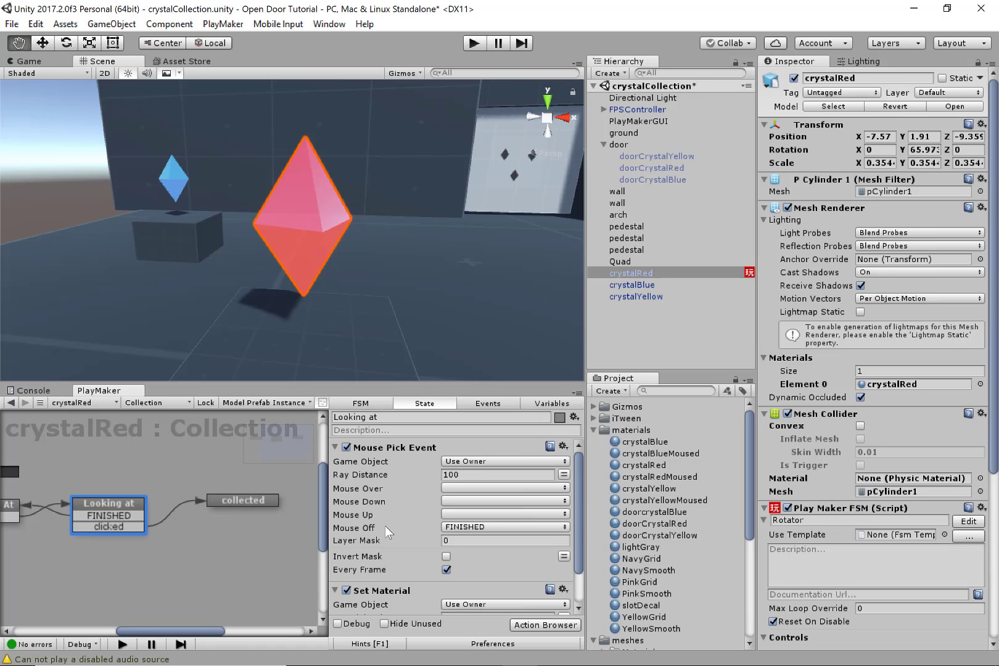
{"action": "left_click", "coordinate": [336, 448]}
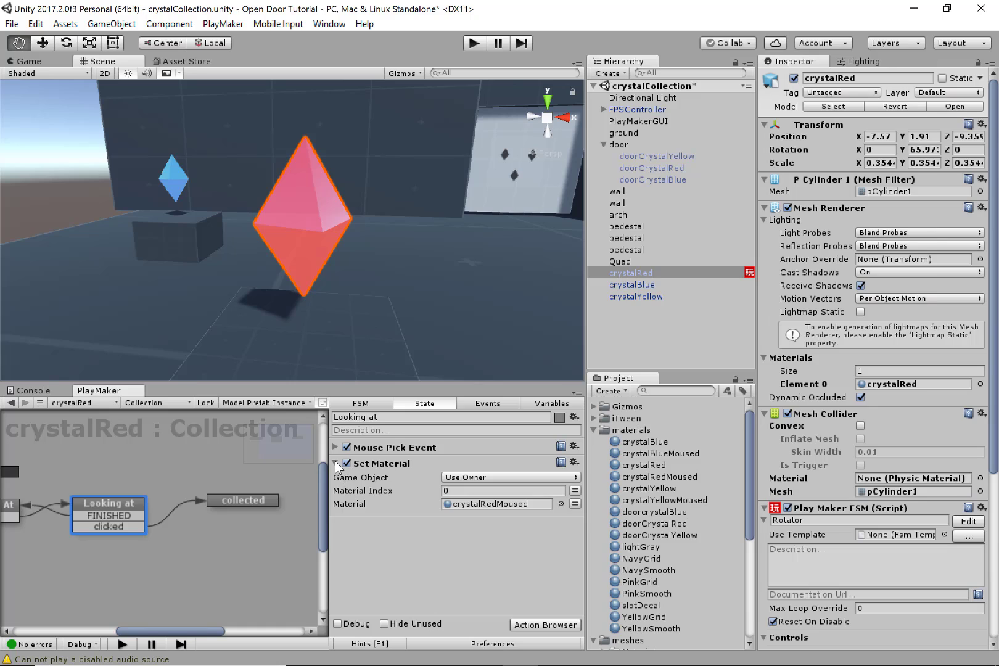
{"action": "left_click", "coordinate": [336, 464]}
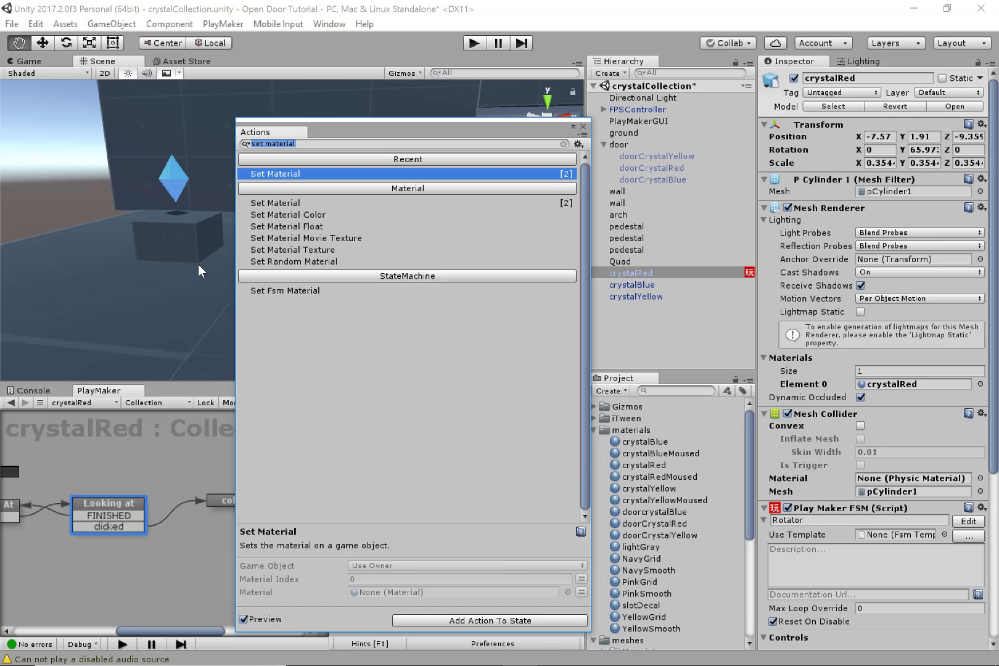
{"action": "type", "text": "get mouse"}
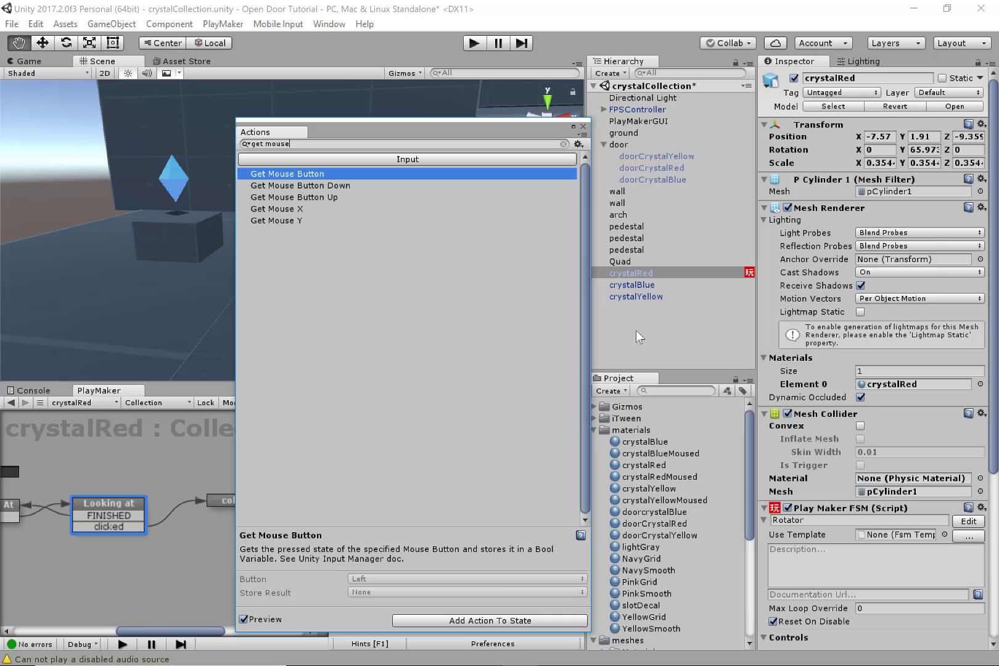
{"action": "key", "text": "Down"}
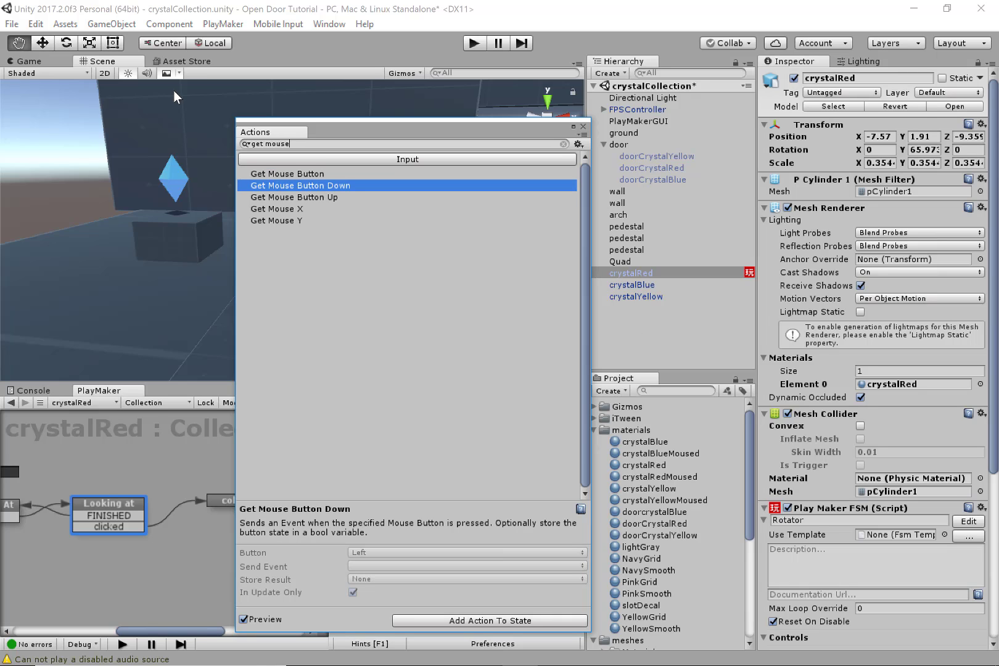
{"action": "double_click", "coordinate": [375, 186]}
{"action": "left_click", "coordinate": [582, 126]}
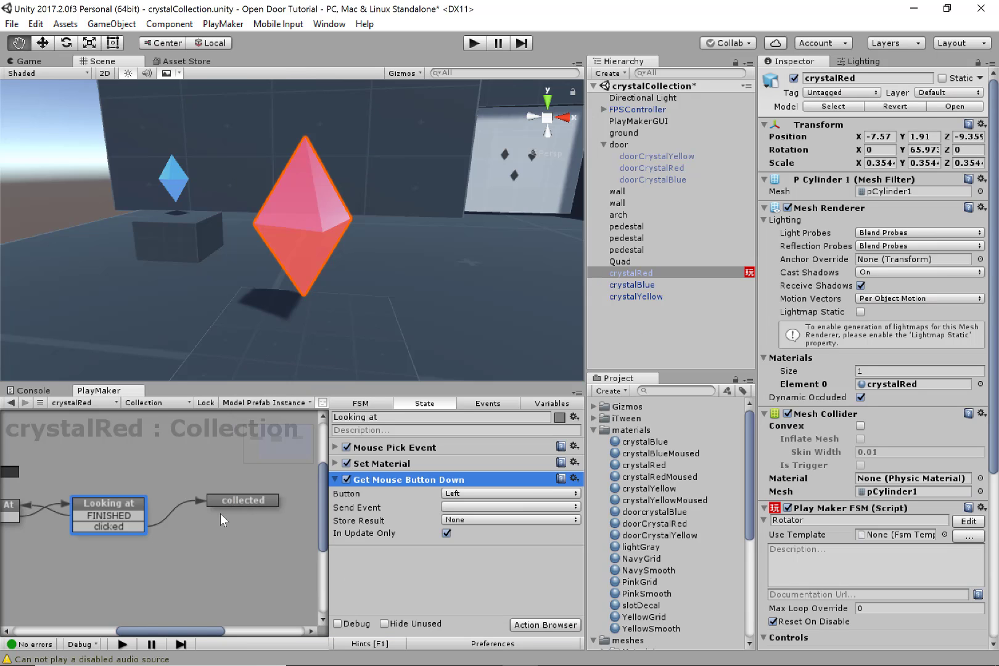
{"action": "left_click", "coordinate": [444, 507]}
{"action": "left_click", "coordinate": [487, 555]}
Play-test the scene by looking at and away from the red crystal and collecting it, and stop the game
{"action": "left_click", "coordinate": [474, 43]}
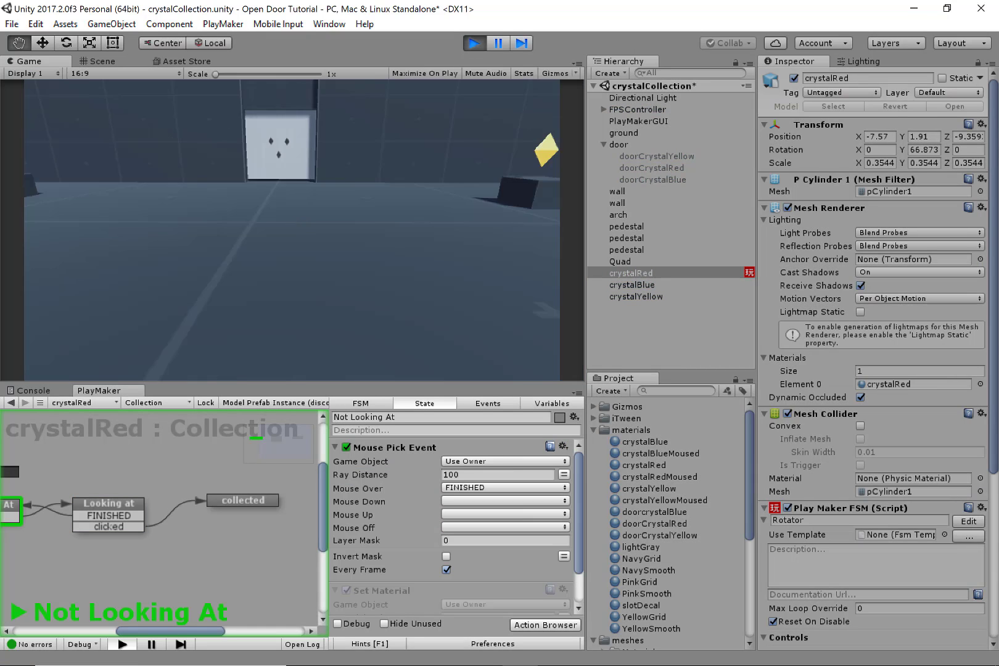
{"action": "key", "text": "w"}
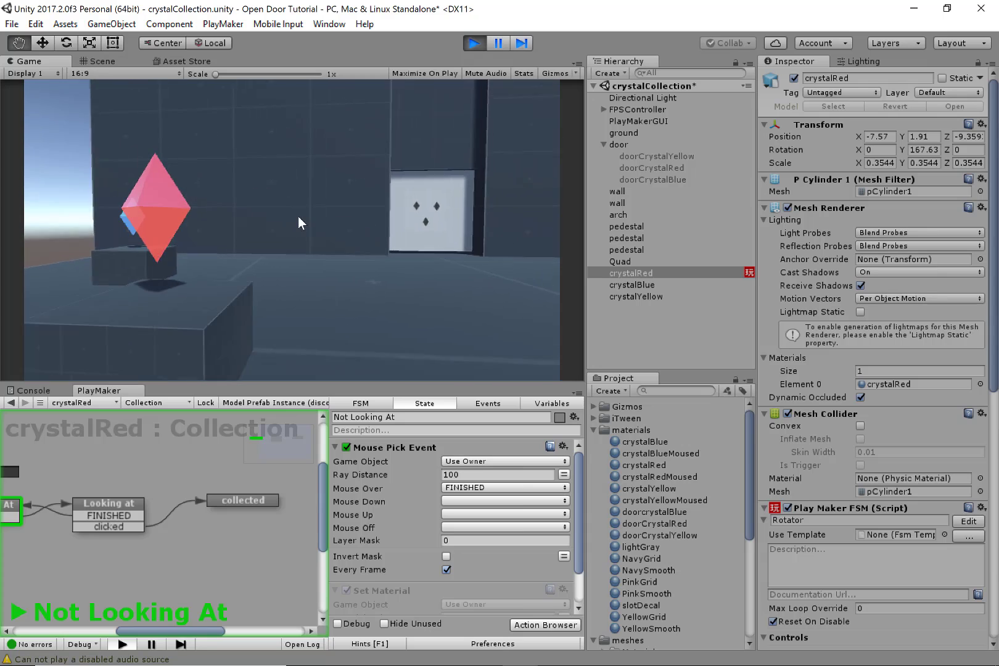
{"action": "mouse_move", "coordinate": [293, 218]}
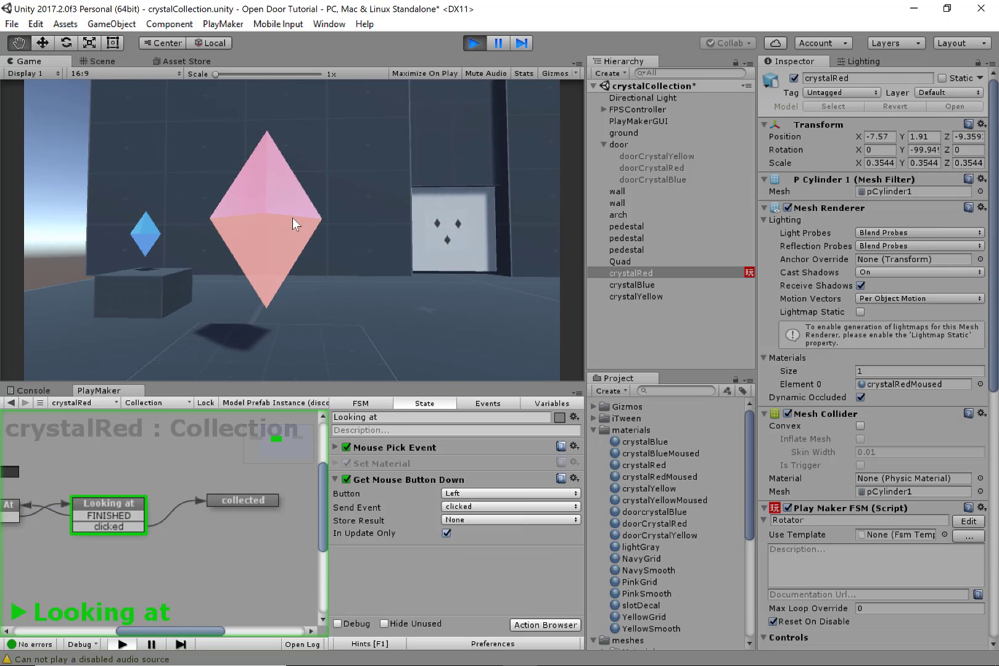
{"action": "key", "text": "d"}
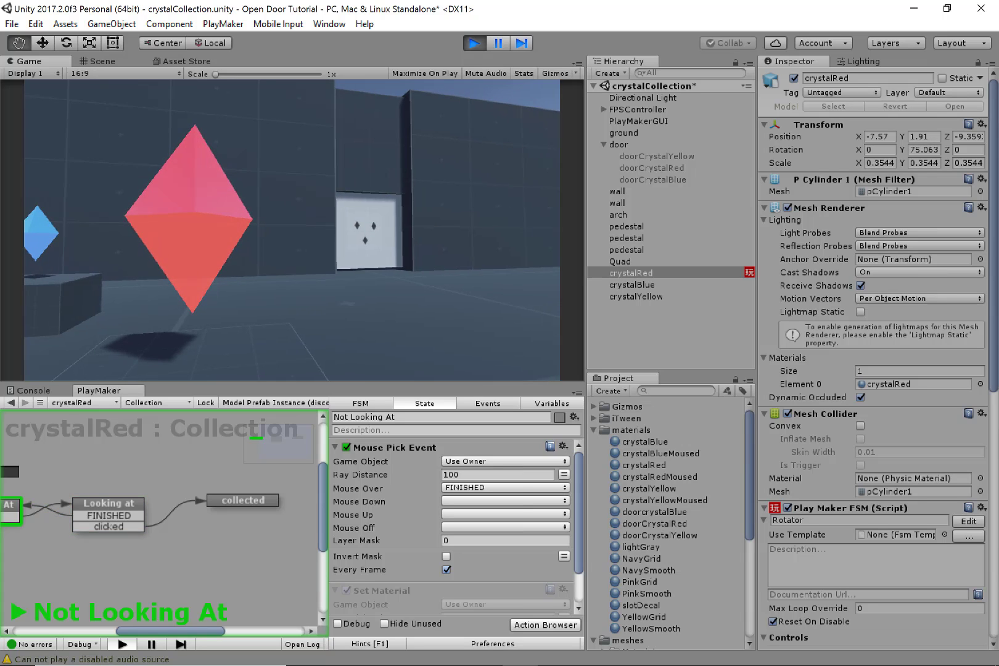
{"action": "key", "text": "a"}
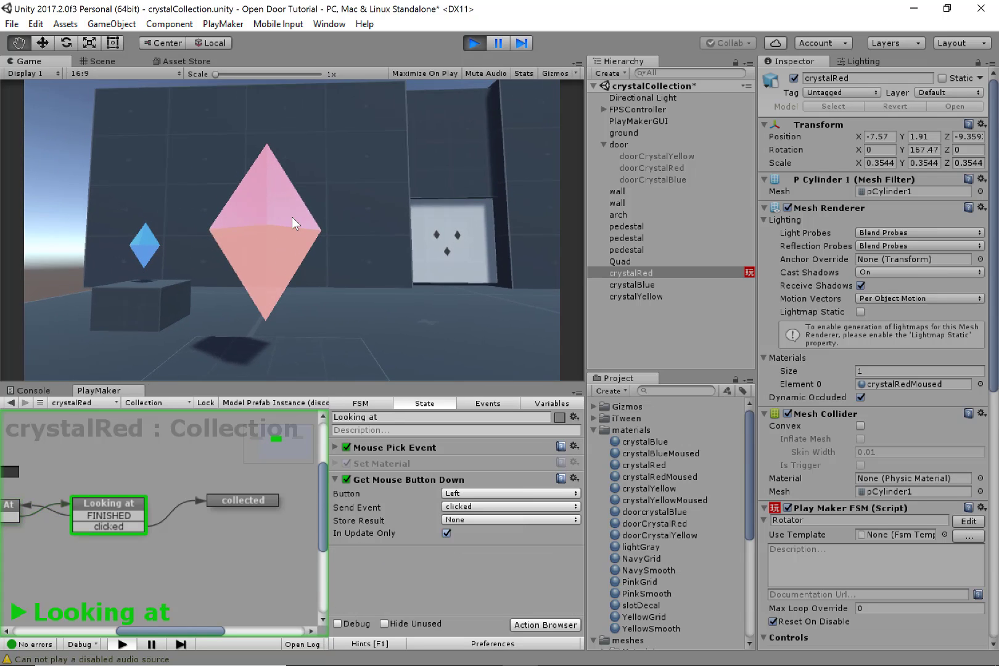
{"action": "left_click", "coordinate": [292, 217]}
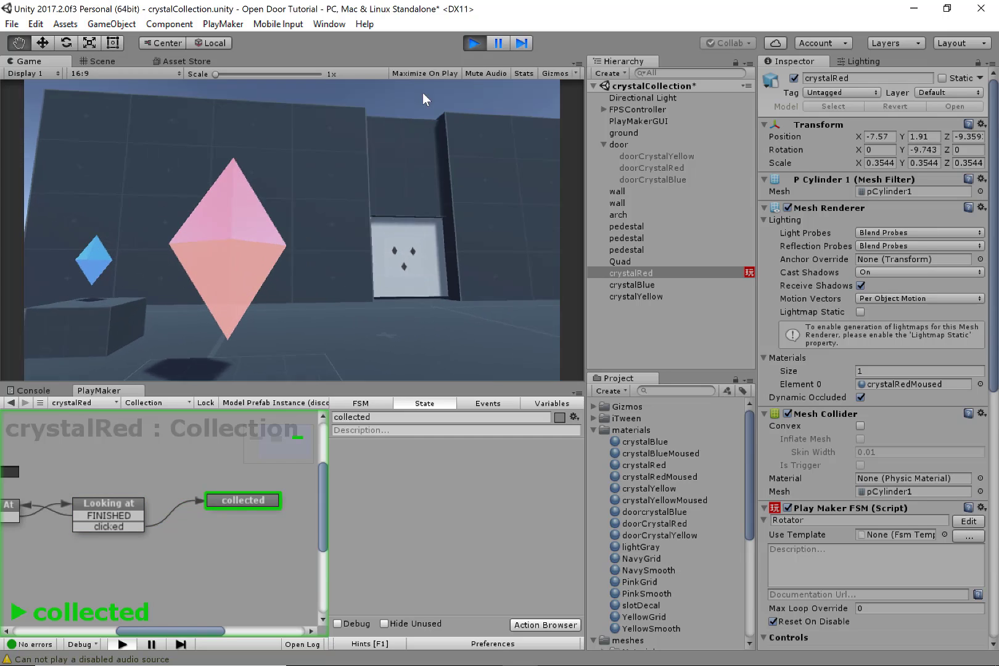
{"action": "left_click", "coordinate": [477, 43]}
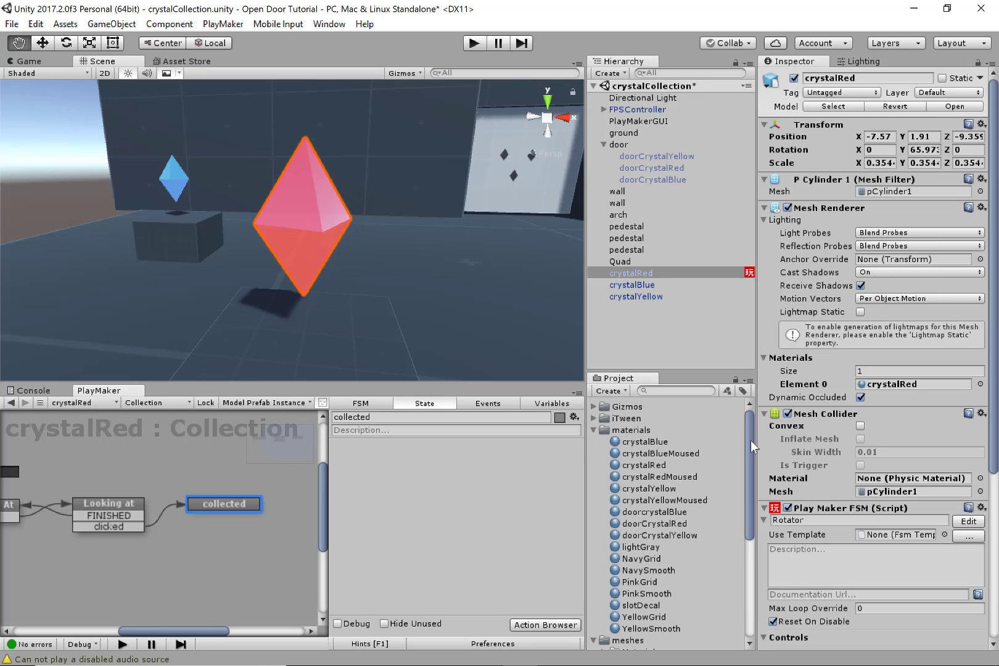
{"action": "scroll", "coordinate": [842, 317], "scroll_direction": "down", "scroll_amount": 5}
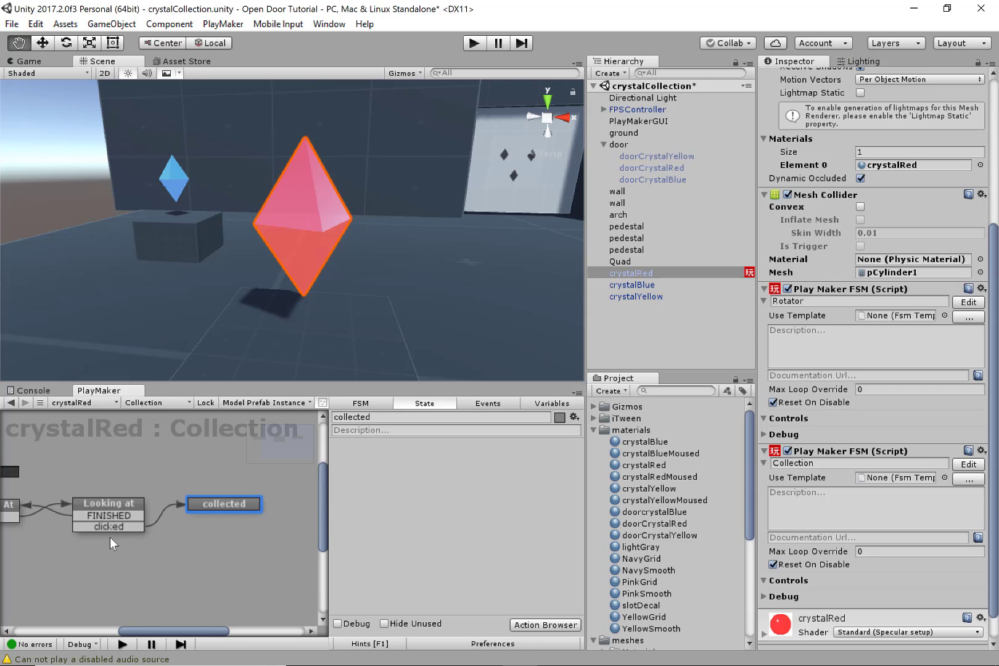
{"action": "middle_click_drag", "start_coordinate": [110, 537], "coordinate": [189, 569]}
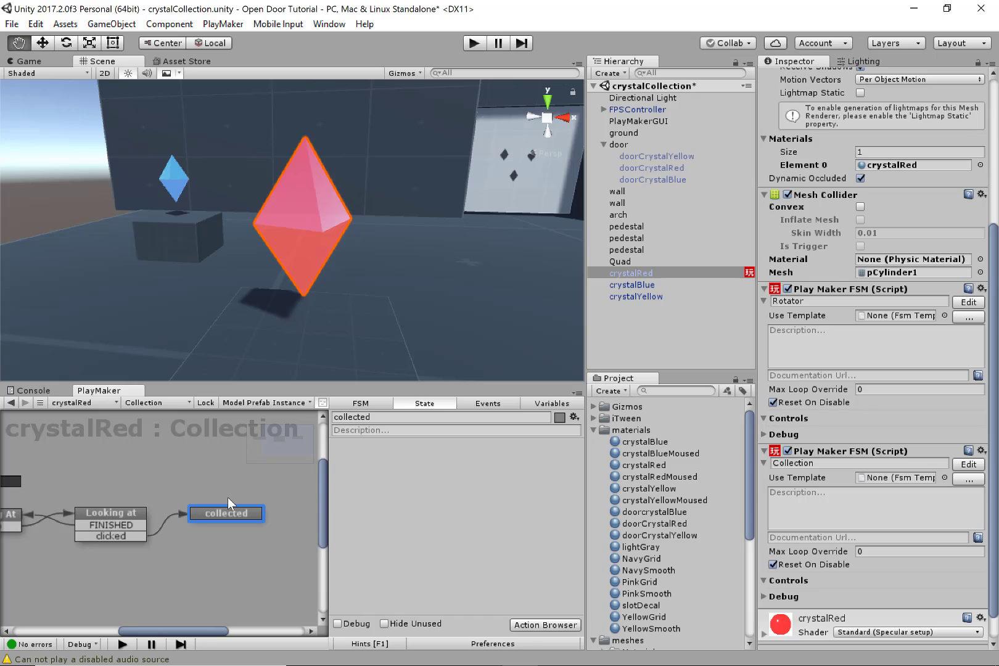
{"action": "left_click_drag", "start_coordinate": [232, 512], "coordinate": [233, 514]}
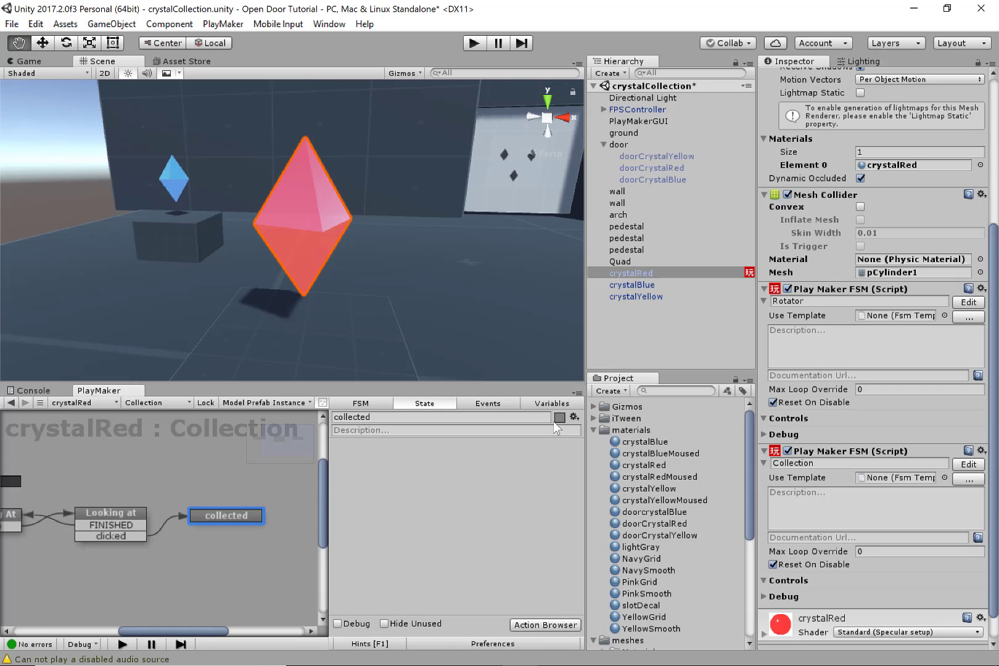
Create a global Bool variable named "has red crystal" and close the Globals window
{"action": "left_click", "coordinate": [555, 404]}
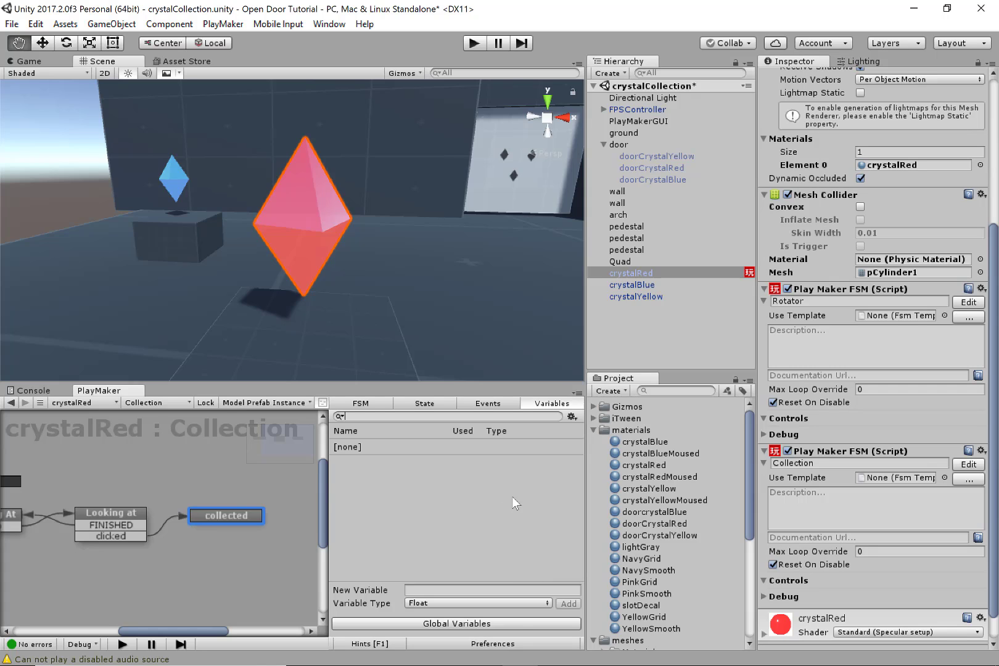
{"action": "left_click", "coordinate": [491, 624]}
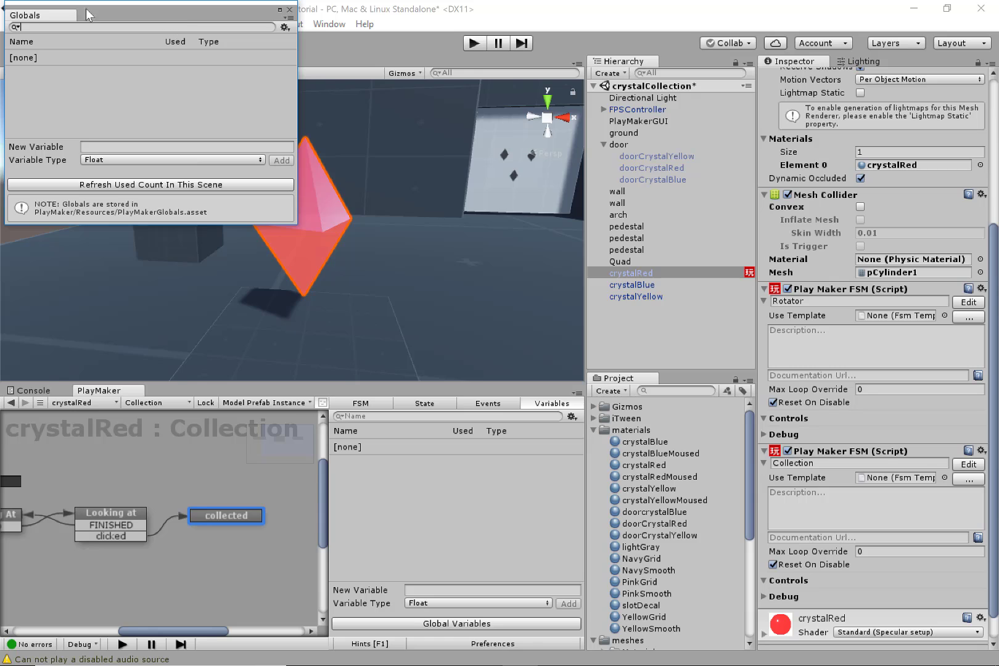
{"action": "left_click_drag", "start_coordinate": [86, 8], "coordinate": [654, 173]}
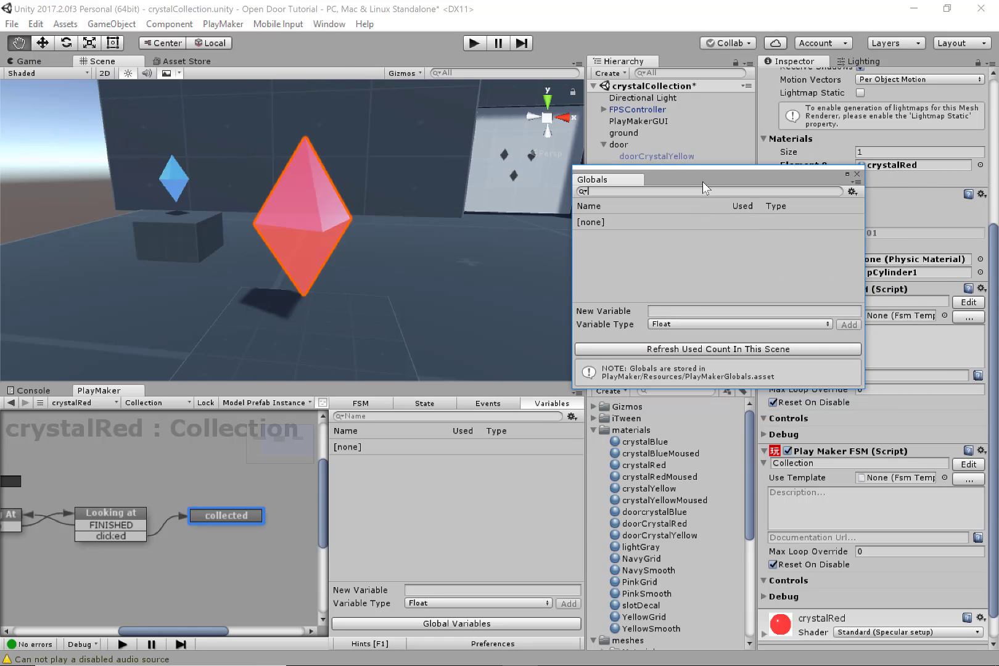
{"action": "left_click_drag", "start_coordinate": [702, 182], "coordinate": [689, 177]}
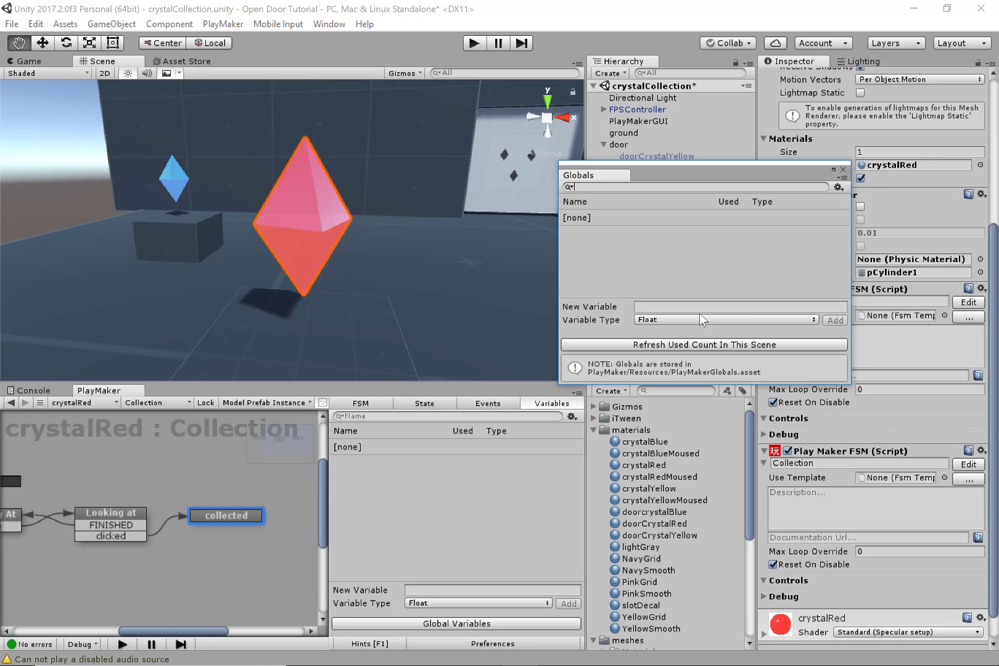
{"action": "left_click", "coordinate": [669, 319]}
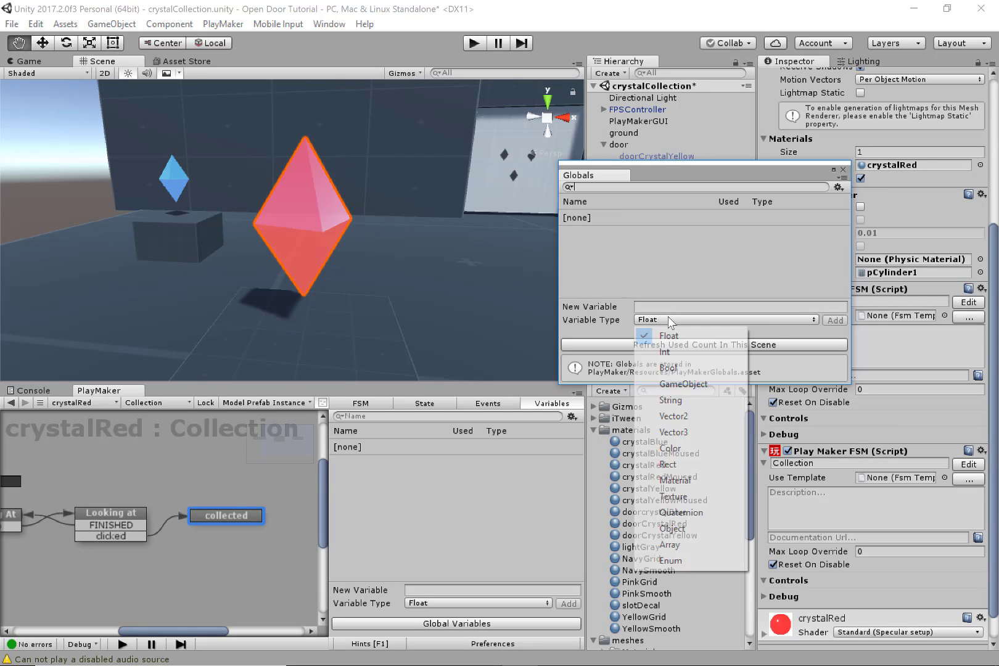
{"action": "left_click", "coordinate": [669, 367]}
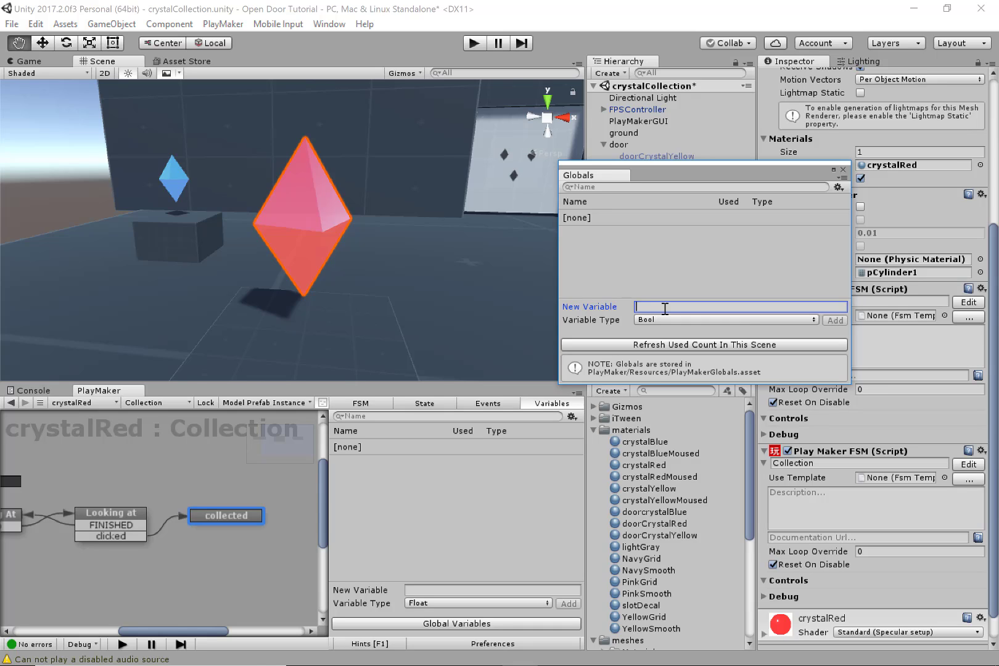
{"action": "type", "text": "has red crystal"}
{"action": "left_click", "coordinate": [836, 321]}
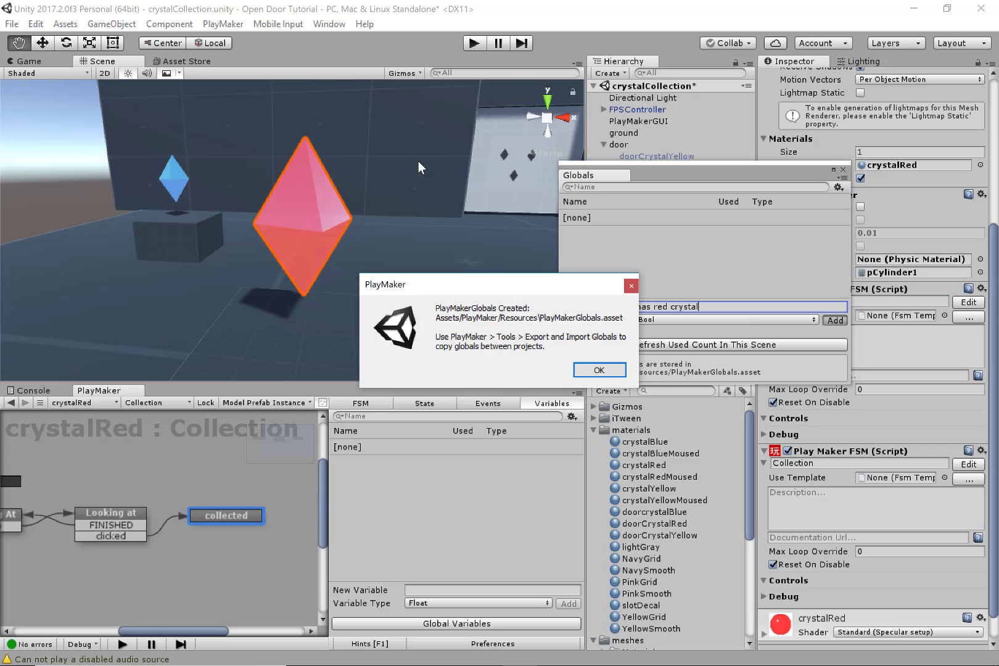
{"action": "left_click", "coordinate": [613, 372]}
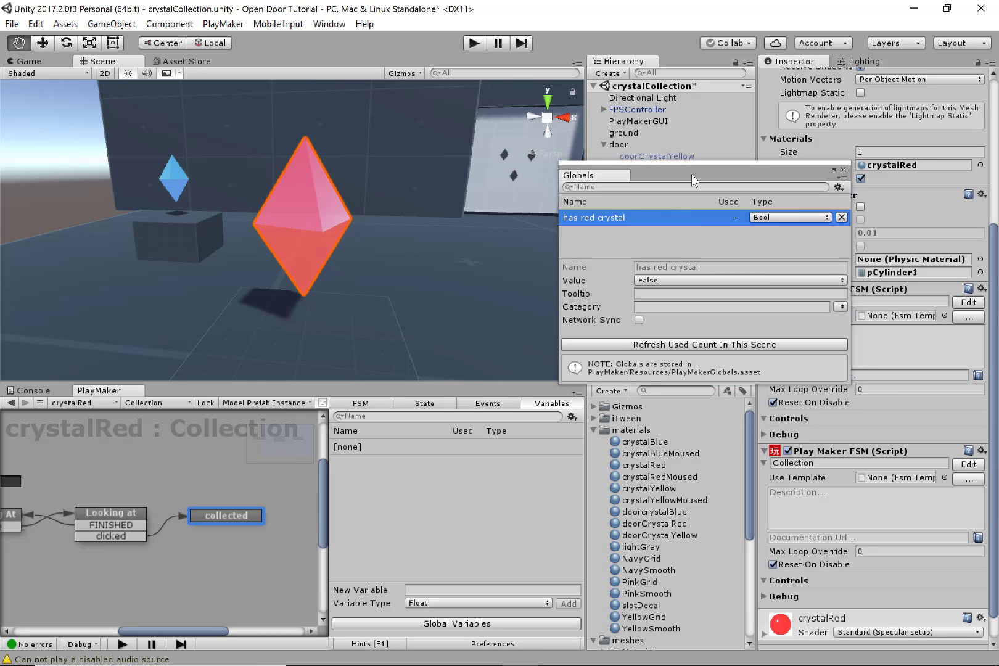
{"action": "left_click_drag", "start_coordinate": [691, 173], "coordinate": [658, 177]}
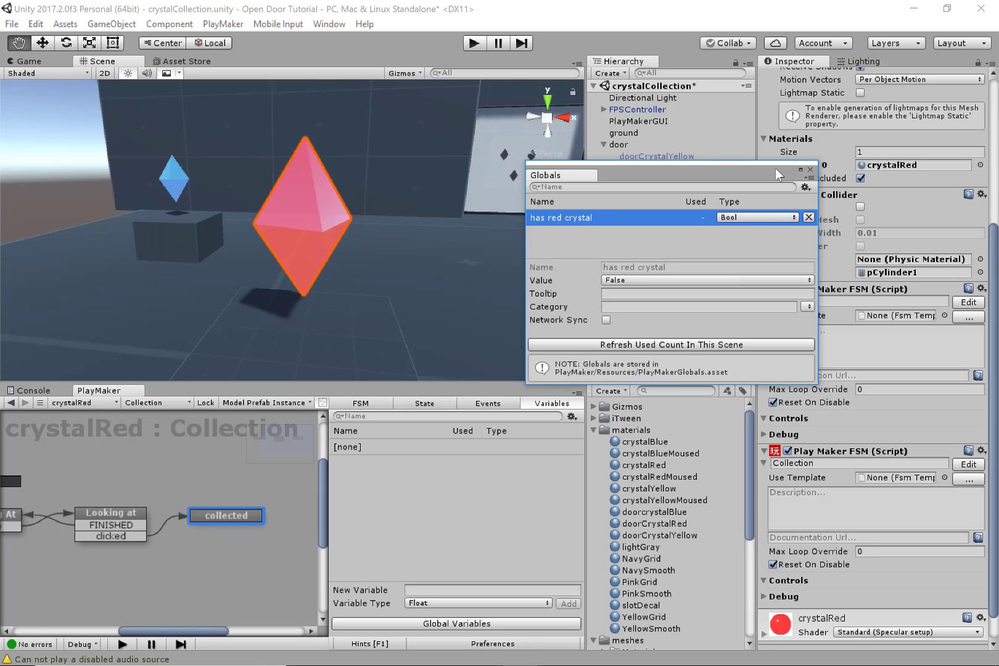
{"action": "left_click_drag", "start_coordinate": [775, 168], "coordinate": [766, 169]}
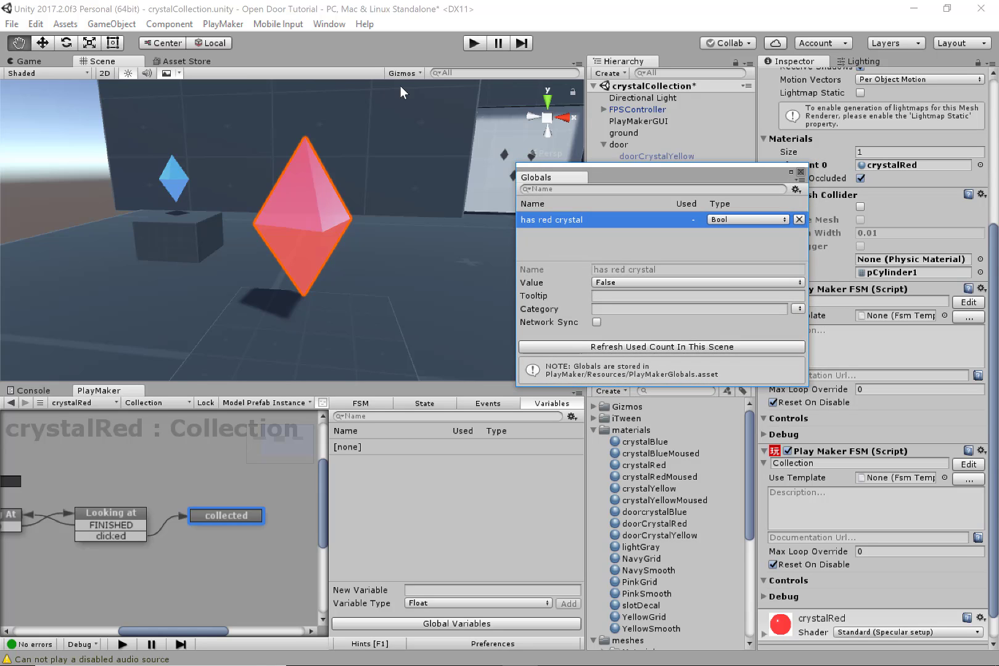
{"action": "left_click", "coordinate": [509, 419]}
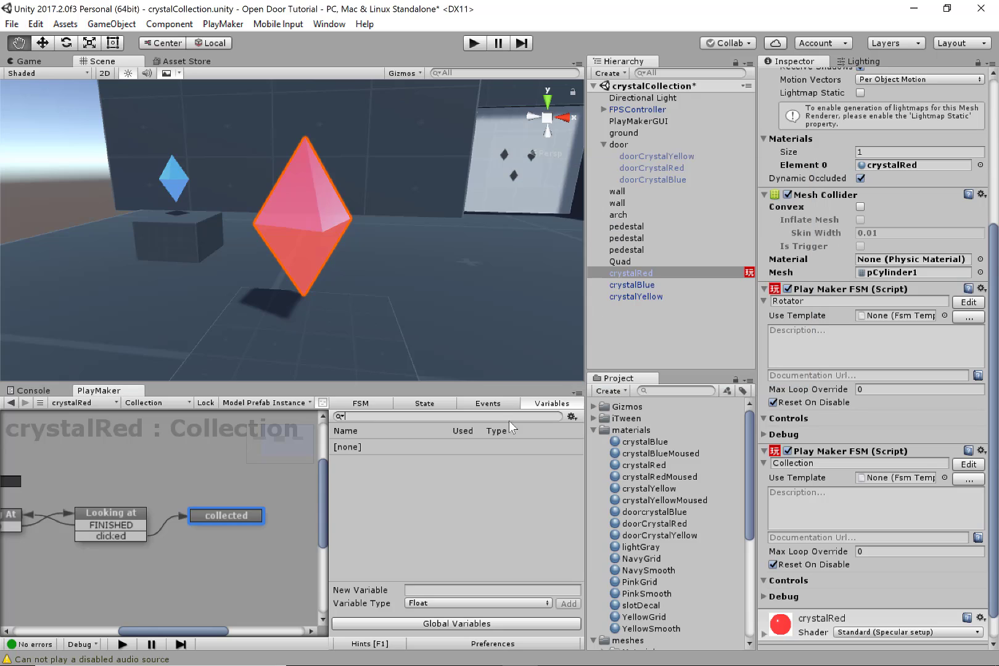
Add a Set Bool Value action to the collected state of crystalRed's Collection FSM
{"action": "left_click_drag", "start_coordinate": [240, 516], "coordinate": [248, 516]}
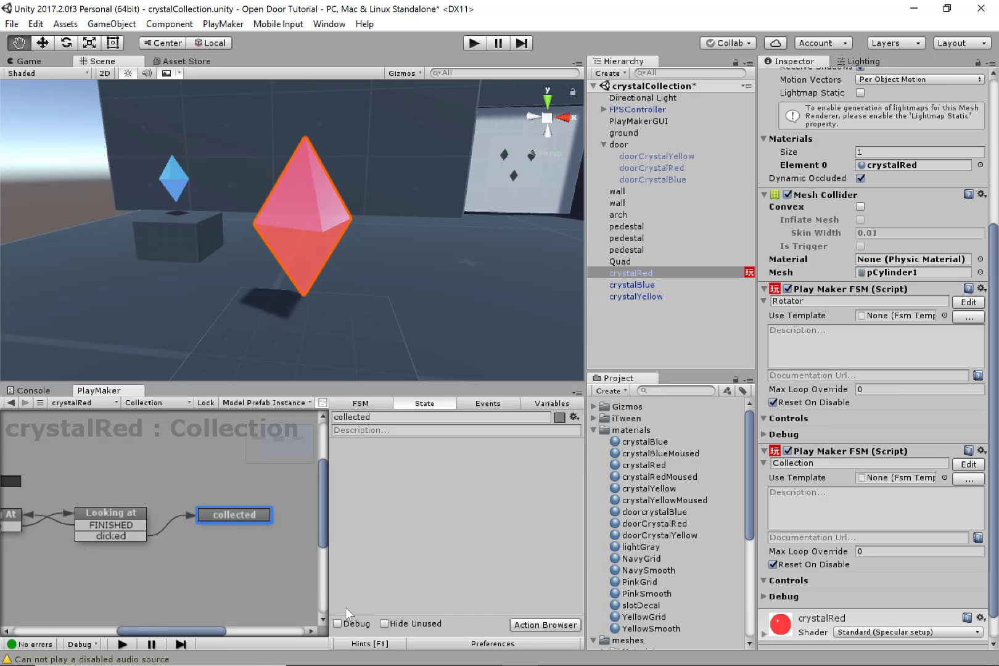
{"action": "double_click", "coordinate": [399, 487]}
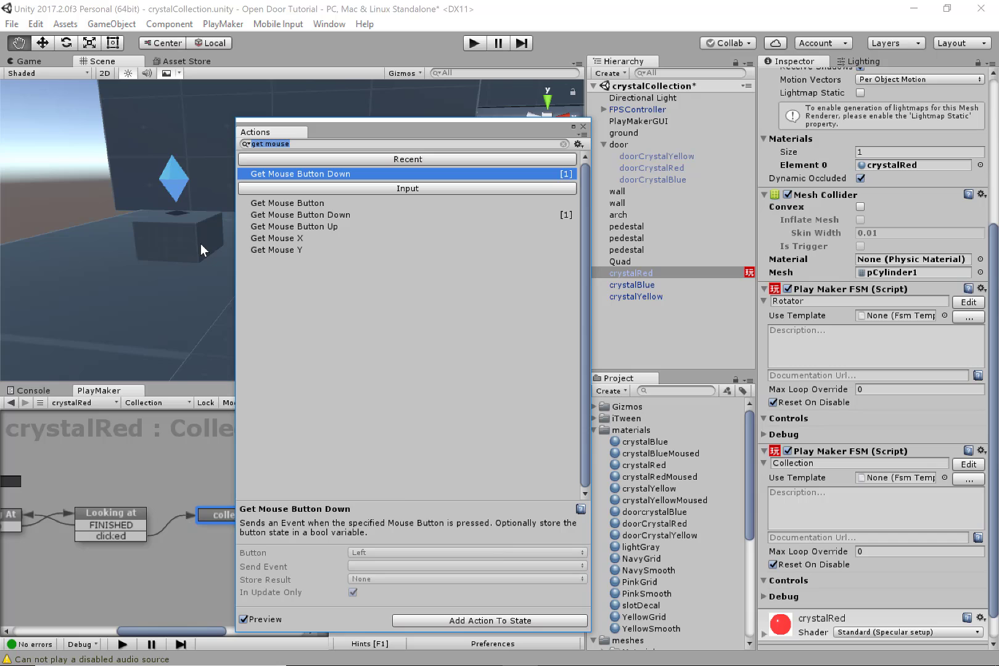
{"action": "type", "text": "set"}
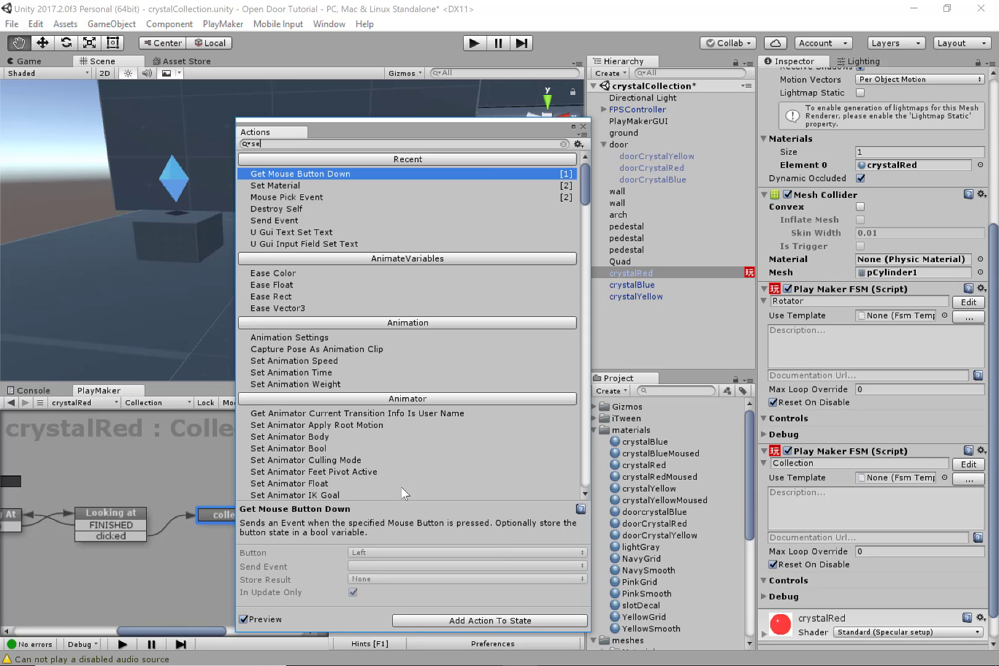
{"action": "type", "text": " bo"}
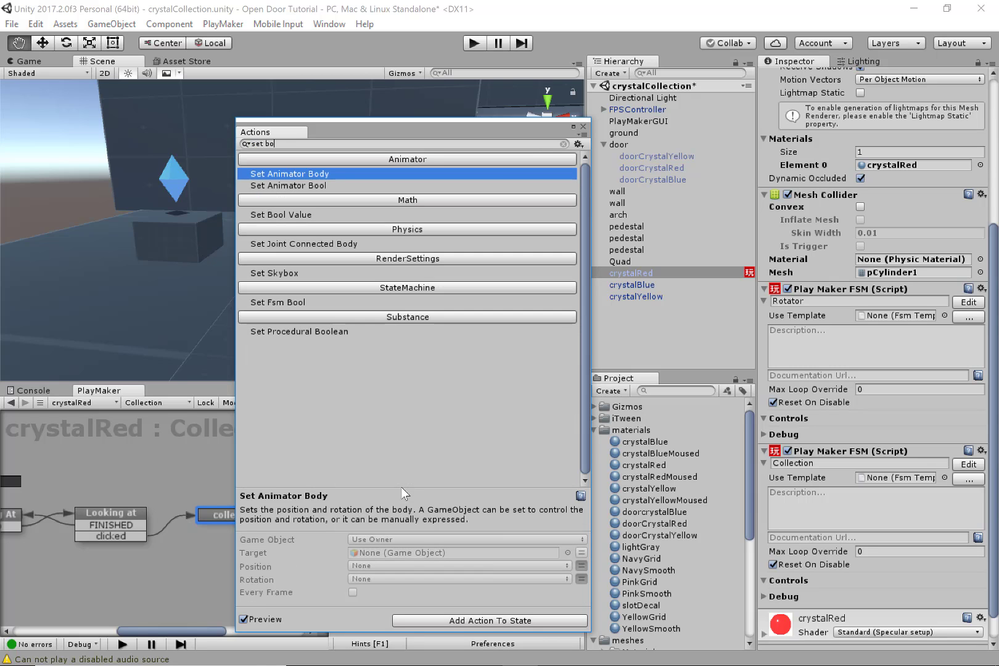
{"action": "type", "text": "l"}
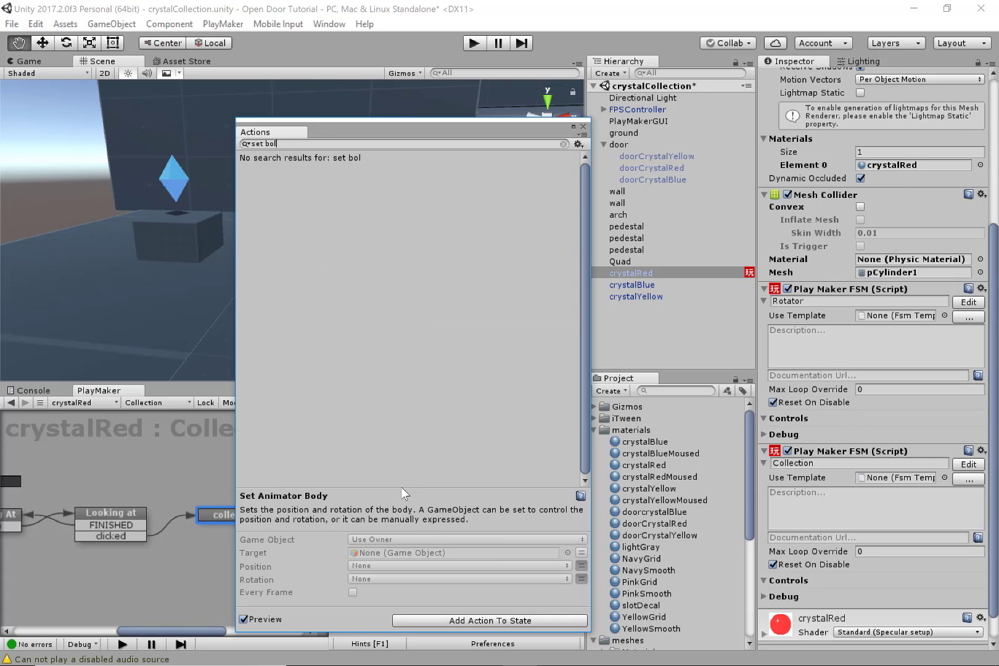
{"action": "key", "text": "BackSpace"}
{"action": "type", "text": "o"}
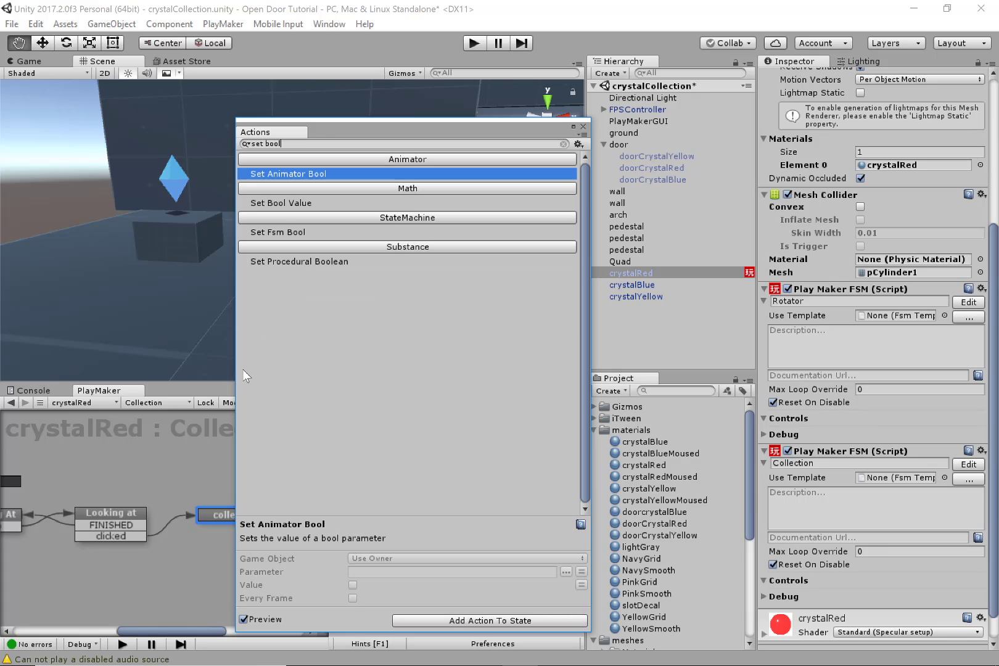
{"action": "double_click", "coordinate": [302, 203]}
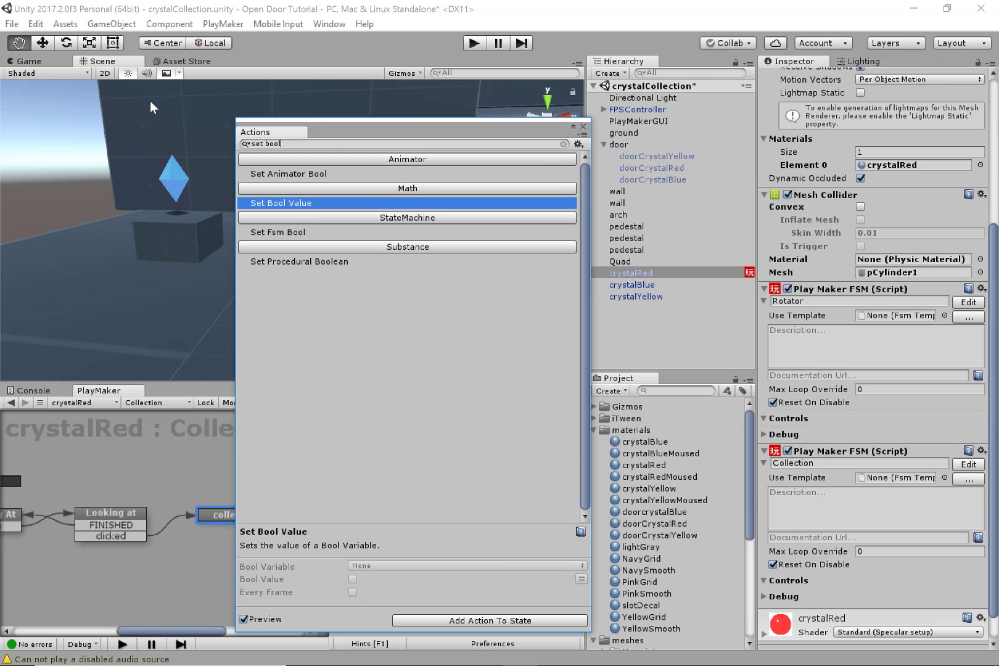
{"action": "left_click", "coordinate": [583, 126]}
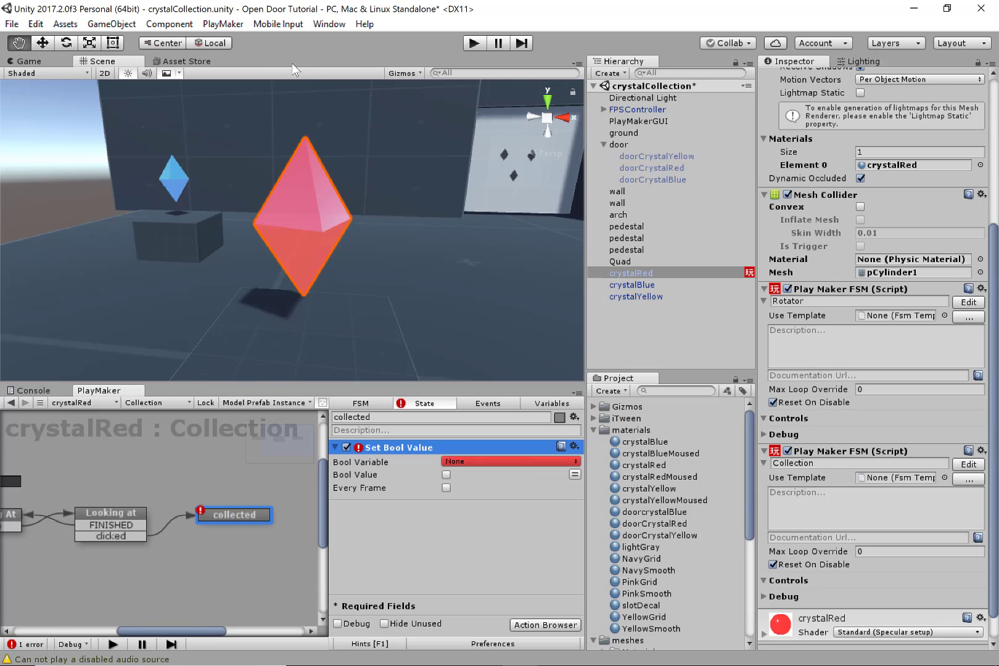
Set the action's Bool Variable to the global "has red crystal" and enable its Bool Value
{"action": "left_click", "coordinate": [484, 462]}
{"action": "mouse_move", "coordinate": [493, 493]}
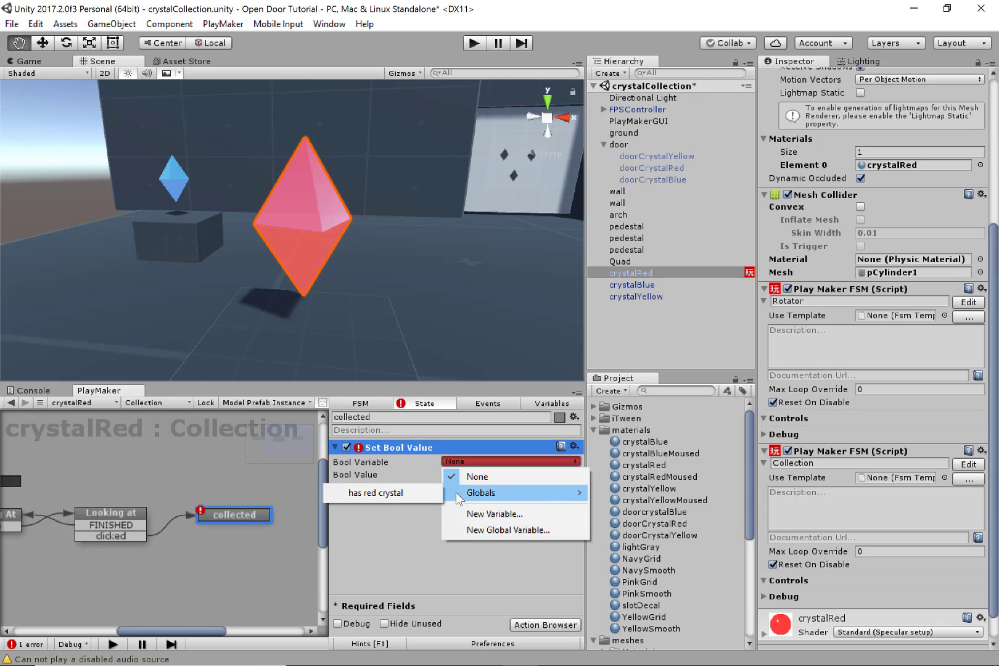
{"action": "left_click", "coordinate": [376, 493]}
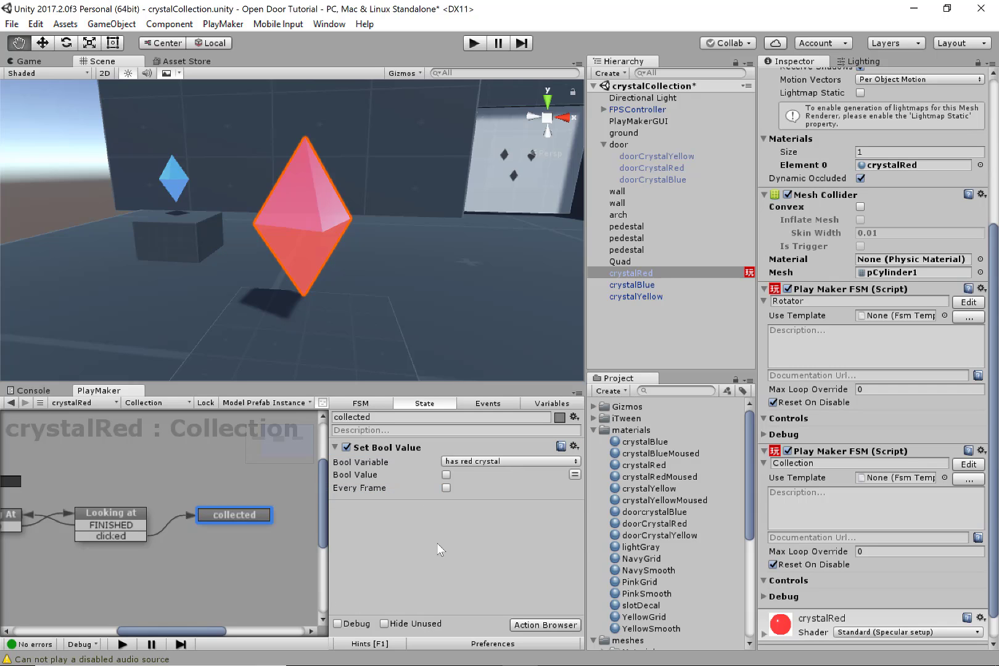
{"action": "left_click", "coordinate": [446, 475]}
Collapse the door object's children in the hierarchy and add a UI Image to the scene
{"action": "left_click_drag", "start_coordinate": [383, 383], "coordinate": [384, 405]}
{"action": "scroll", "coordinate": [409, 341], "scroll_direction": "down", "scroll_amount": 2}
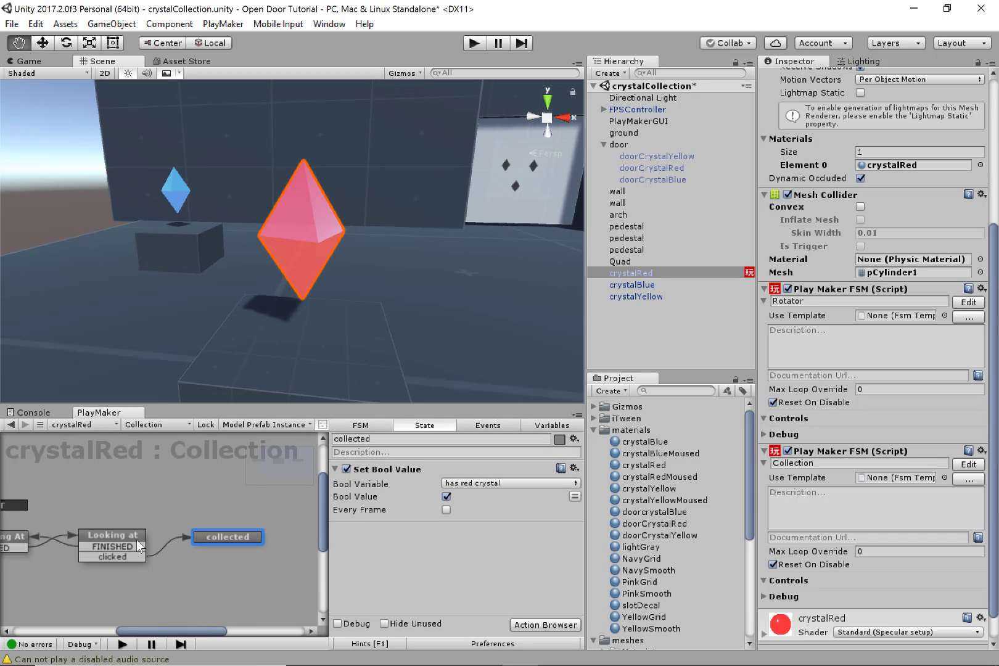
{"action": "middle_click_drag", "start_coordinate": [136, 540], "coordinate": [191, 523]}
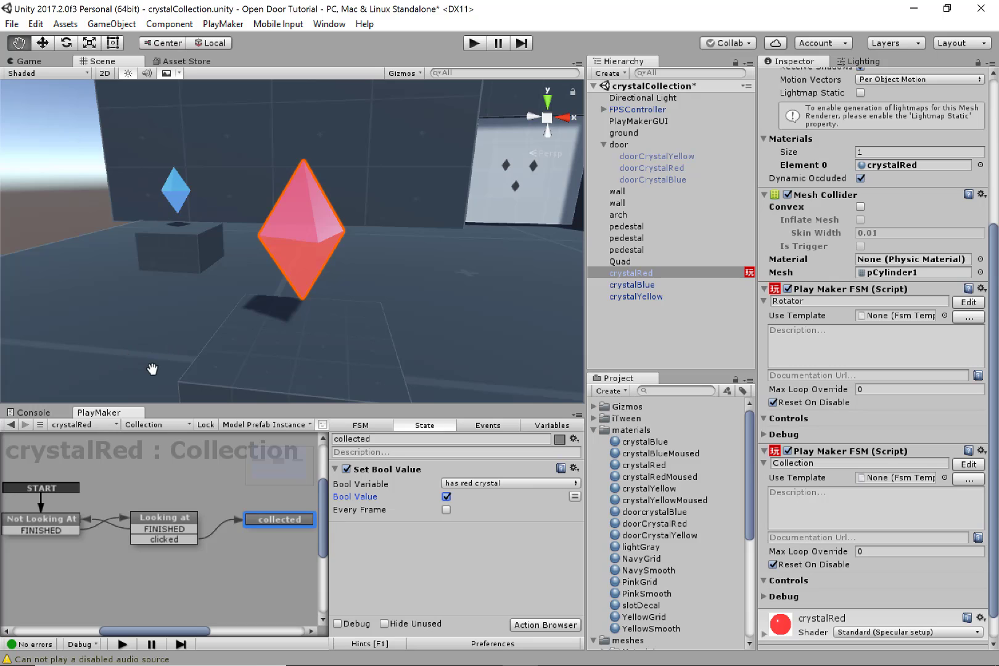
{"action": "right_click_drag", "start_coordinate": [323, 330], "coordinate": [557, 277]}
{"action": "left_click", "coordinate": [603, 144]}
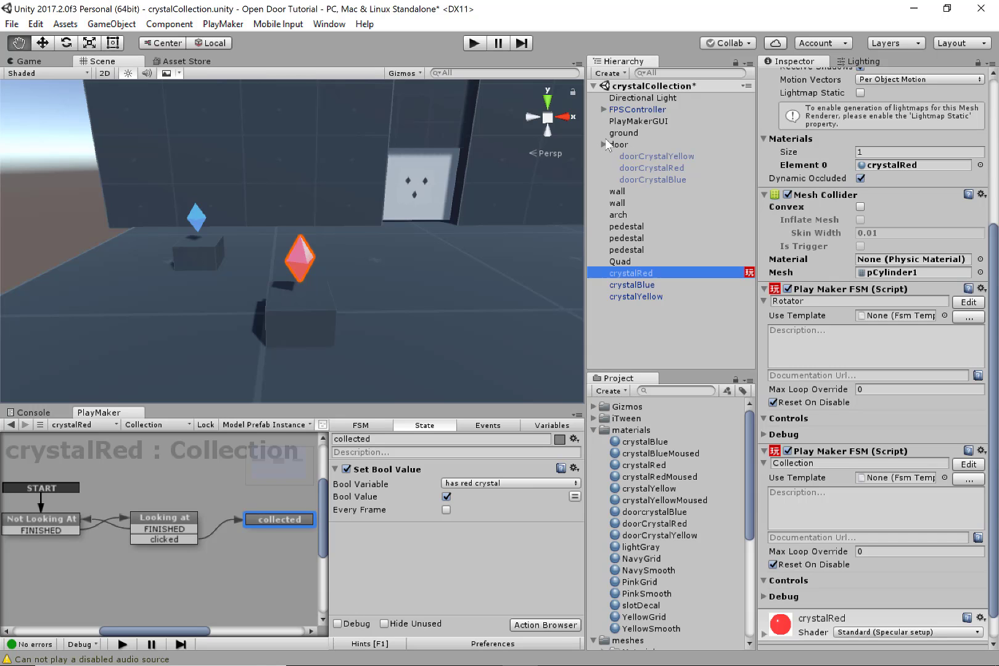
{"action": "right_click", "coordinate": [630, 290]}
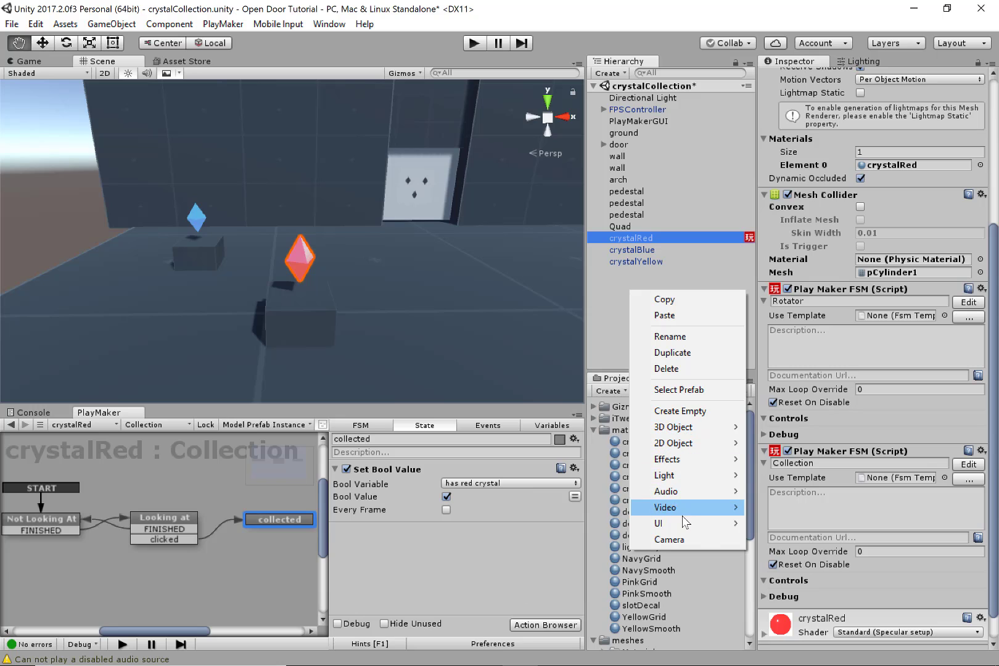
{"action": "mouse_move", "coordinate": [685, 524]}
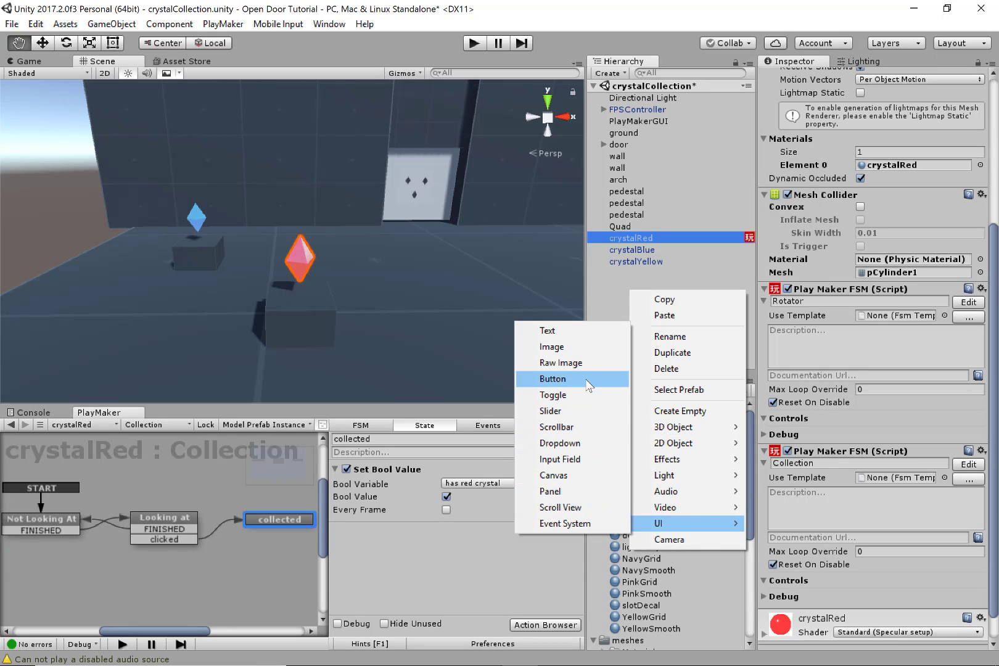
{"action": "left_click", "coordinate": [551, 347]}
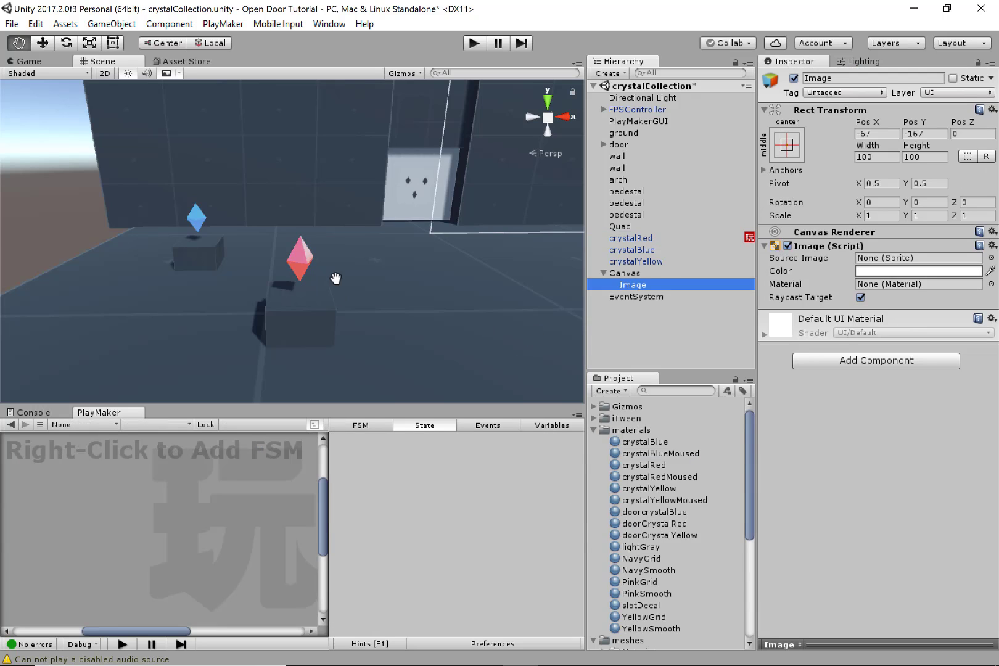
Rename the new UI Image under the Canvas as "red crystal GUI"
{"action": "right_click_drag", "start_coordinate": [410, 258], "coordinate": [467, 293], "text": "alt"}
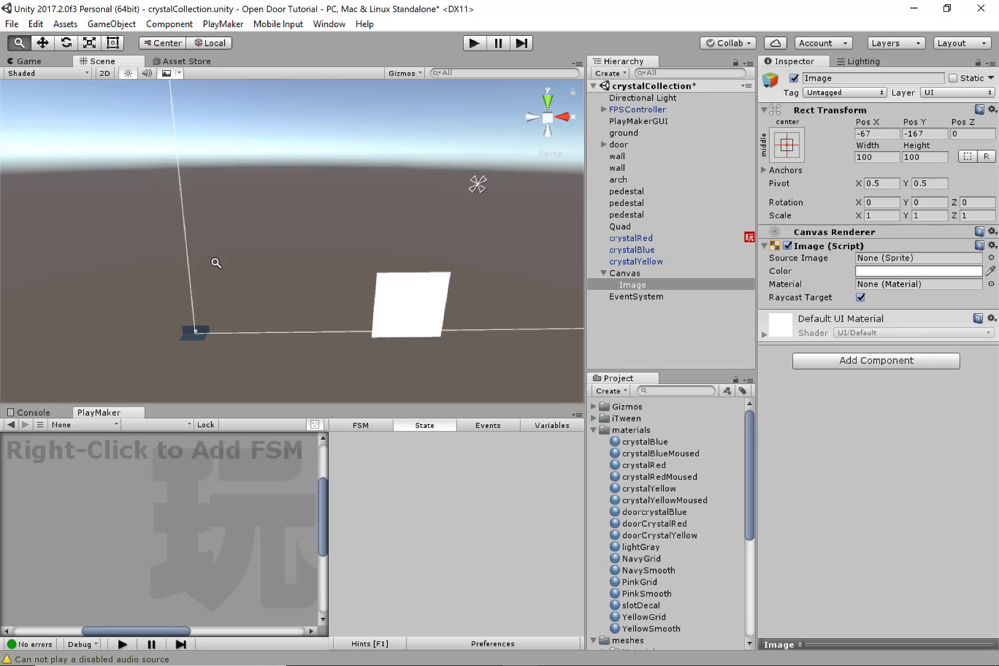
{"action": "left_click_drag", "start_coordinate": [391, 252], "coordinate": [457, 286], "text": "alt"}
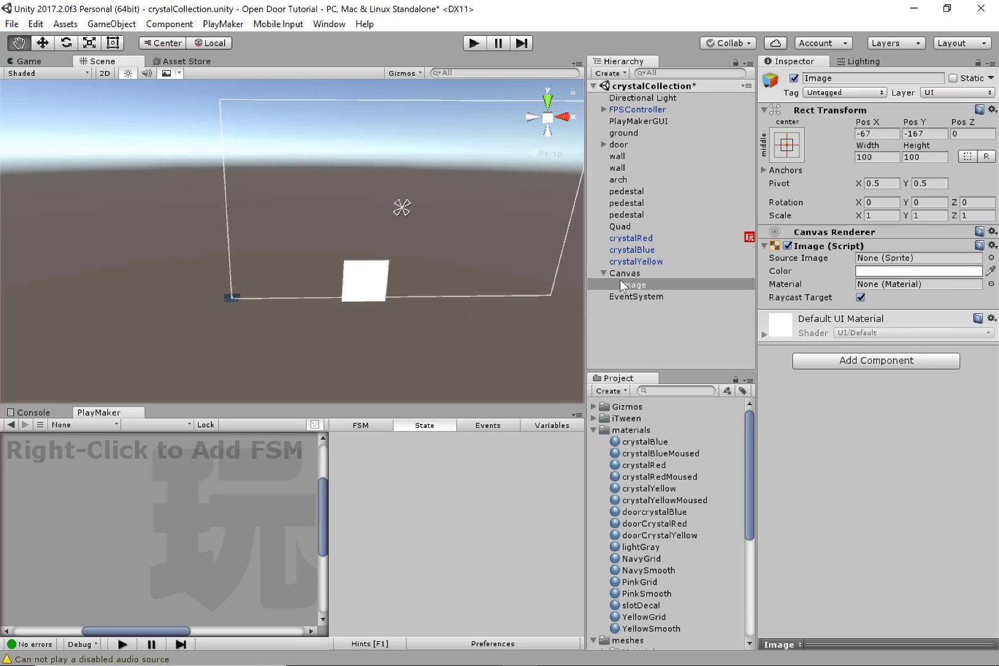
{"action": "left_click", "coordinate": [647, 285]}
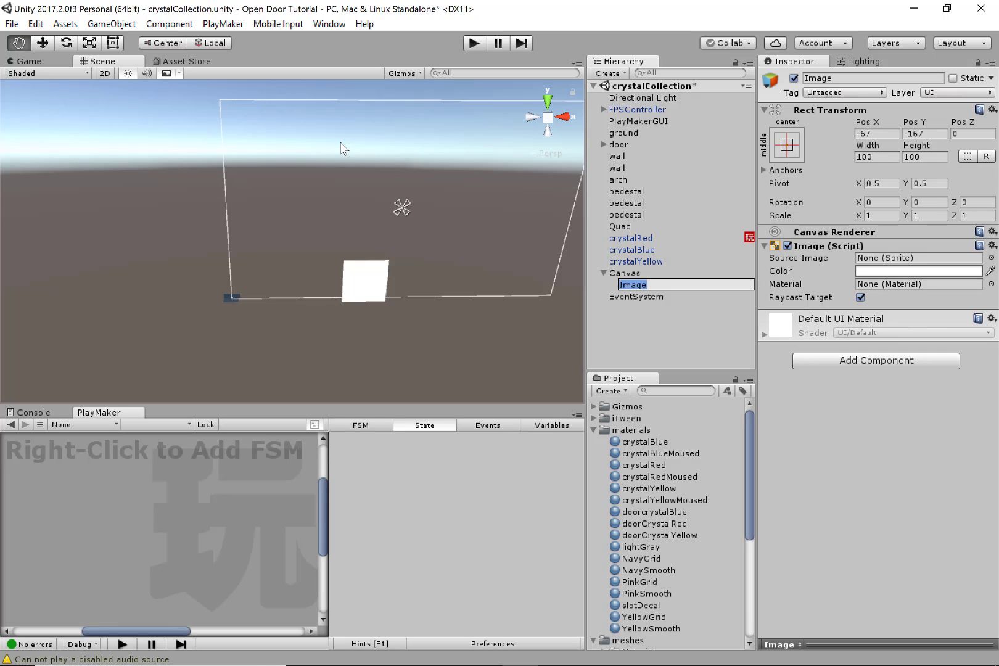
{"action": "type", "text": "red crystal GUI"}
{"action": "key", "text": "Return"}
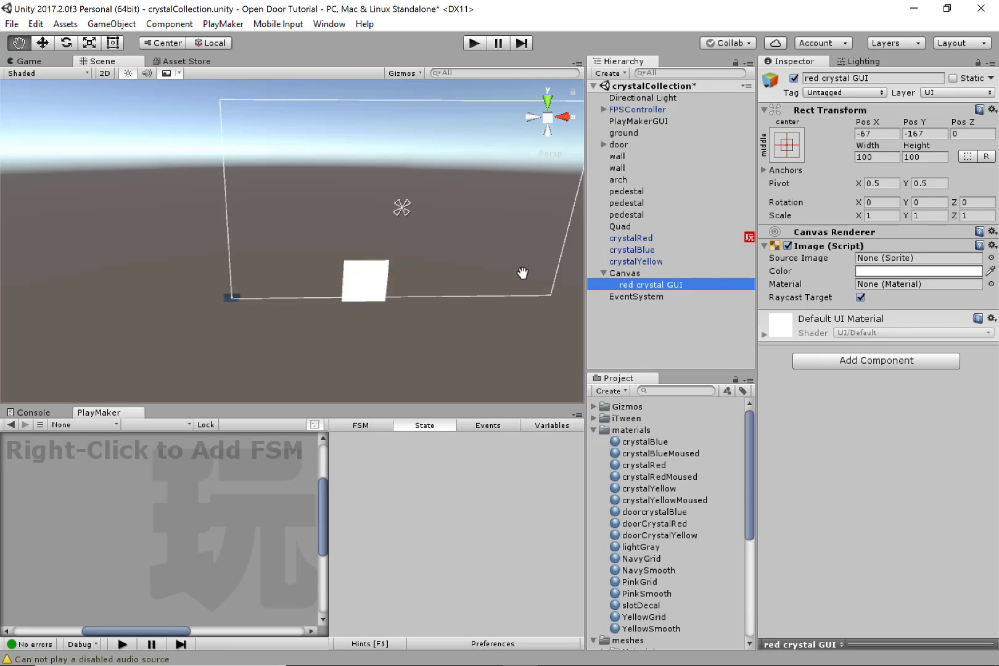
Enlarge the texture preview and look through the textures folder from blueCrystal to yellowCrystal
{"action": "left_click_drag", "start_coordinate": [462, 252], "coordinate": [488, 299], "text": "alt"}
{"action": "right_click_drag", "start_coordinate": [489, 298], "coordinate": [475, 350], "text": "alt"}
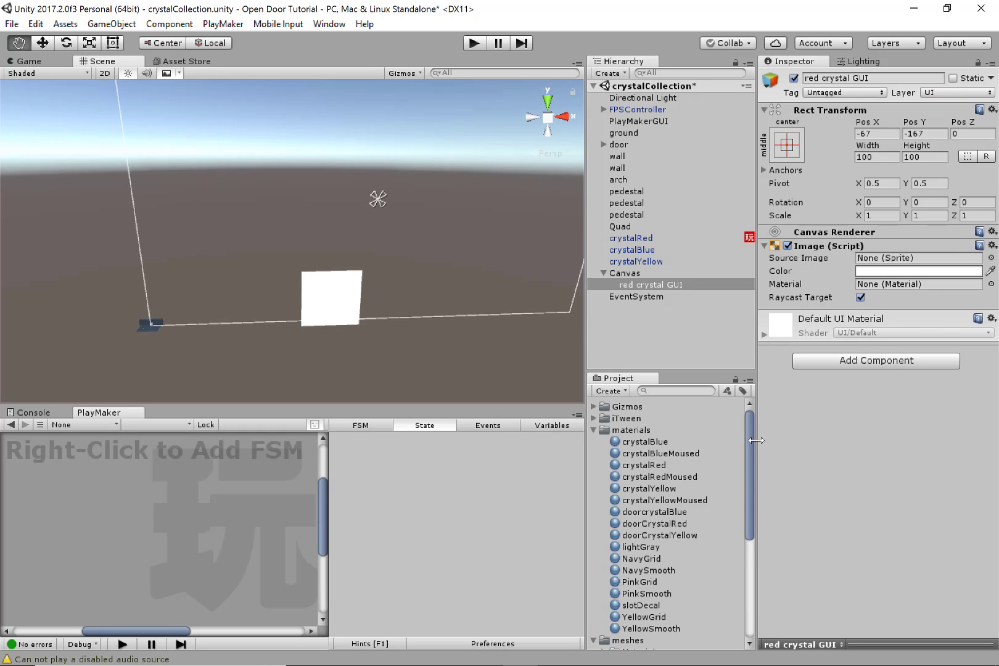
{"action": "left_click_drag", "start_coordinate": [751, 431], "coordinate": [738, 552]}
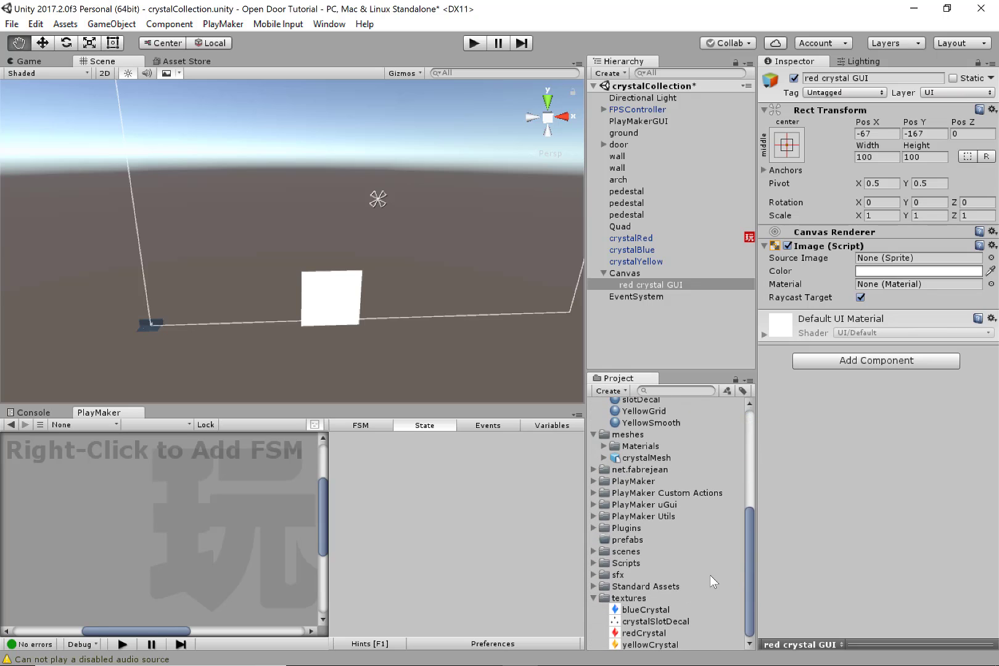
{"action": "left_click", "coordinate": [694, 610]}
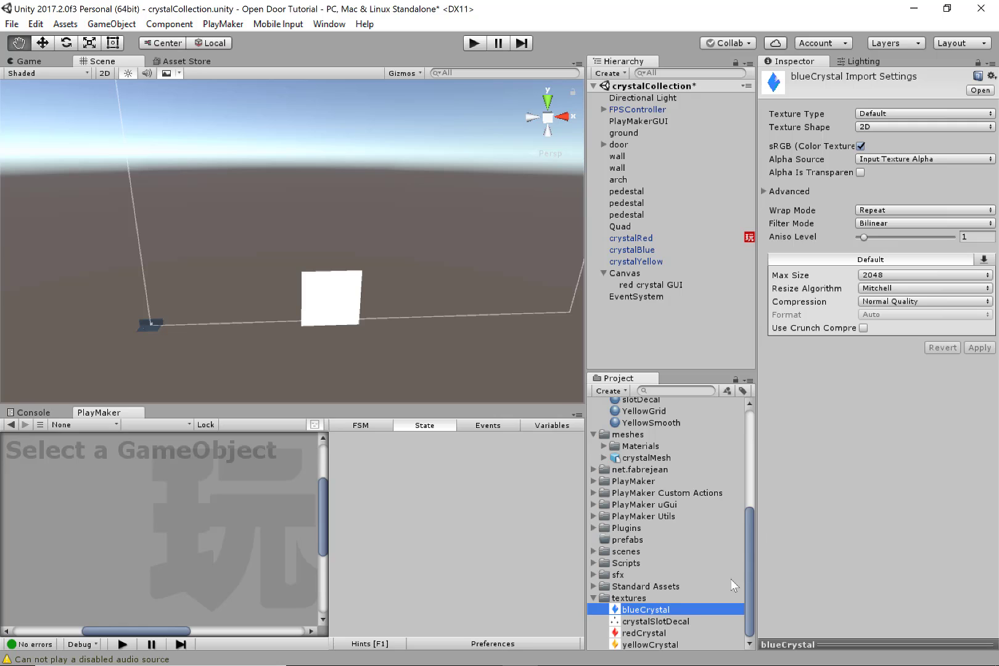
{"action": "left_click_drag", "start_coordinate": [825, 639], "coordinate": [413, 320]}
{"action": "key", "text": "Down"}
{"action": "key", "text": "Down"}
{"action": "key", "text": "Down"}
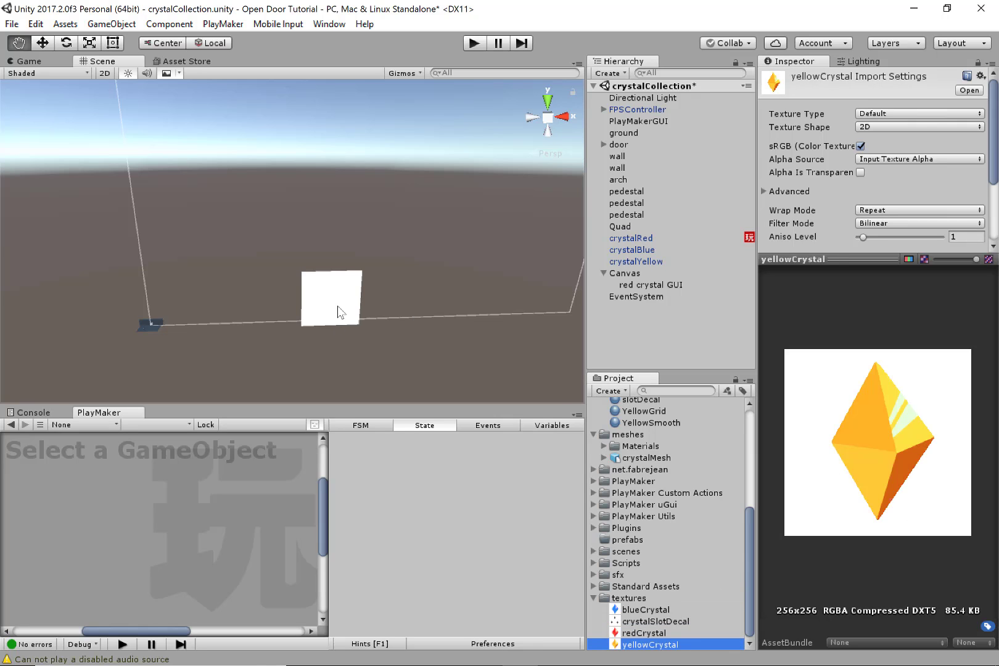
Set the redCrystal texture's type to Sprite (2D and UI) and apply the import settings
{"action": "key", "text": "Up"}
{"action": "key", "text": "Up"}
{"action": "key", "text": "Up"}
{"action": "key", "text": "Down"}
{"action": "key", "text": "Down"}
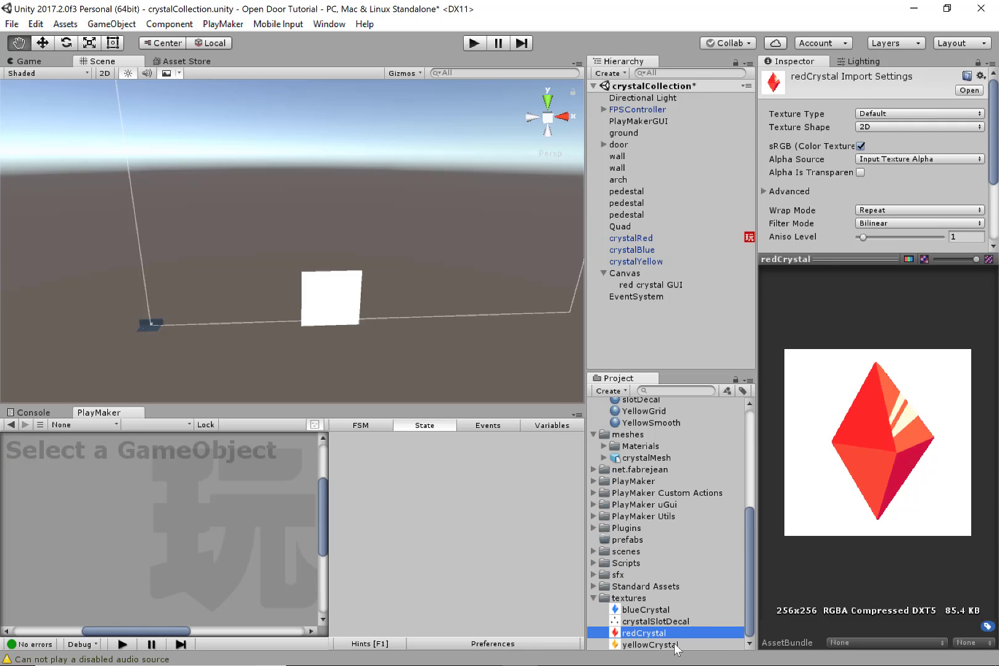
{"action": "left_click", "coordinate": [677, 645]}
{"action": "left_click", "coordinate": [681, 633]}
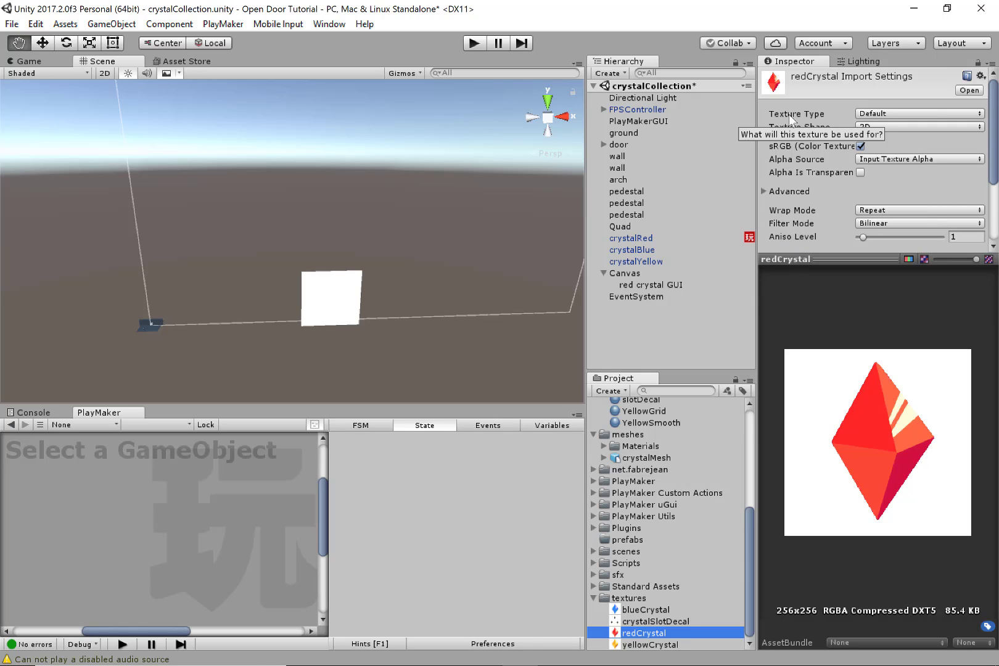
{"action": "left_click", "coordinate": [863, 113]}
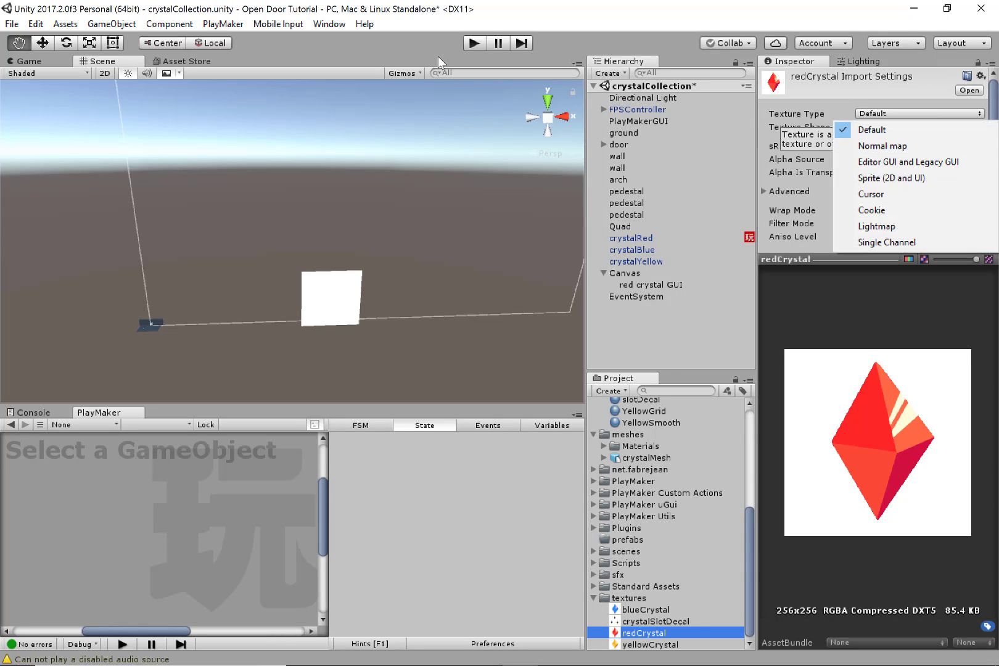
{"action": "left_click", "coordinate": [928, 178]}
{"action": "scroll", "coordinate": [931, 182], "scroll_direction": "down", "scroll_amount": 5}
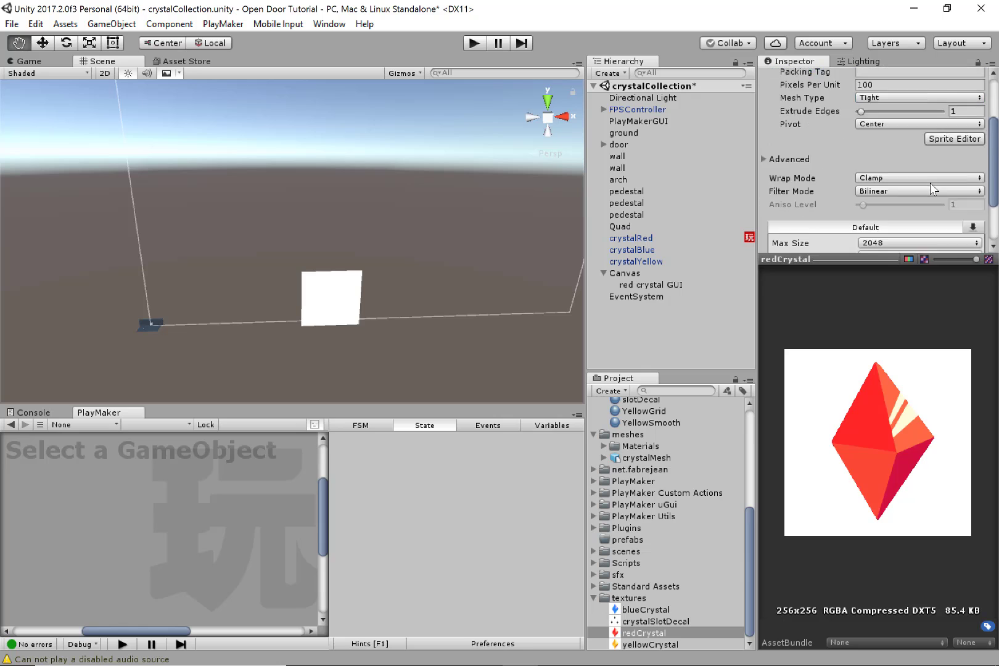
{"action": "left_click", "coordinate": [968, 239]}
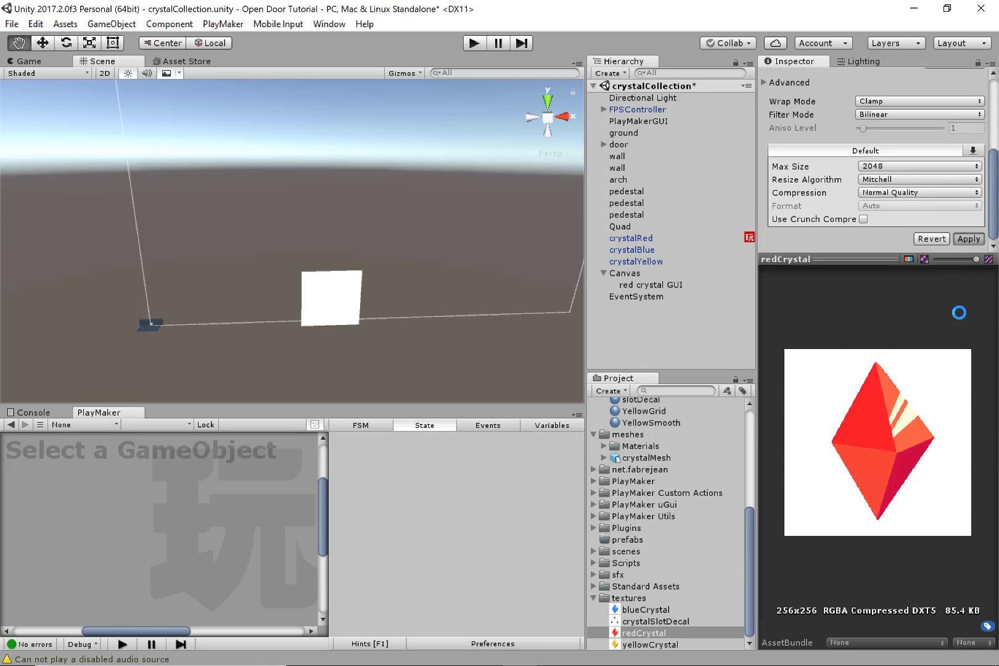
{"action": "scroll", "coordinate": [373, 241], "scroll_direction": "up", "scroll_amount": 1}
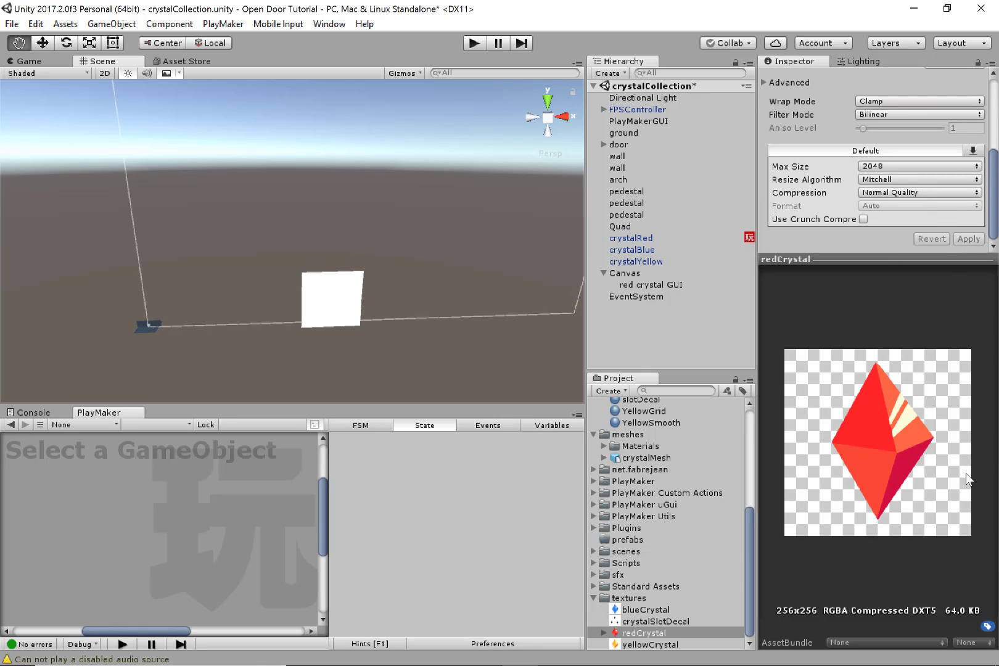
Set the texture type of both blueCrystal and yellowCrystal to Sprite (2D and UI) and apply the change
{"action": "left_click", "coordinate": [681, 610]}
{"action": "left_click", "coordinate": [685, 645], "text": "ctrl"}
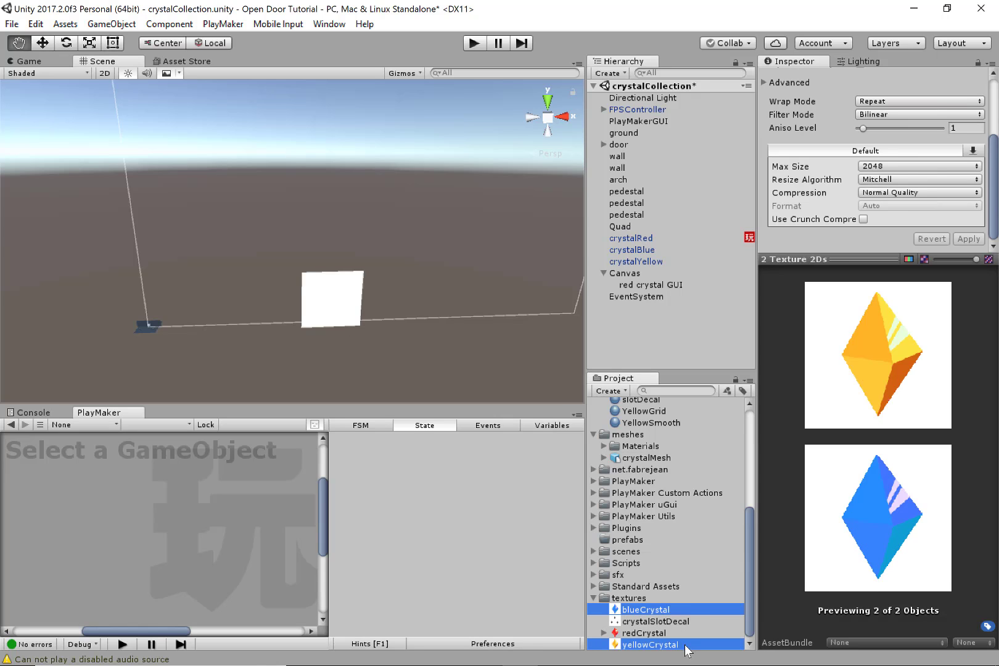
{"action": "scroll", "coordinate": [923, 152], "scroll_direction": "up", "scroll_amount": 3}
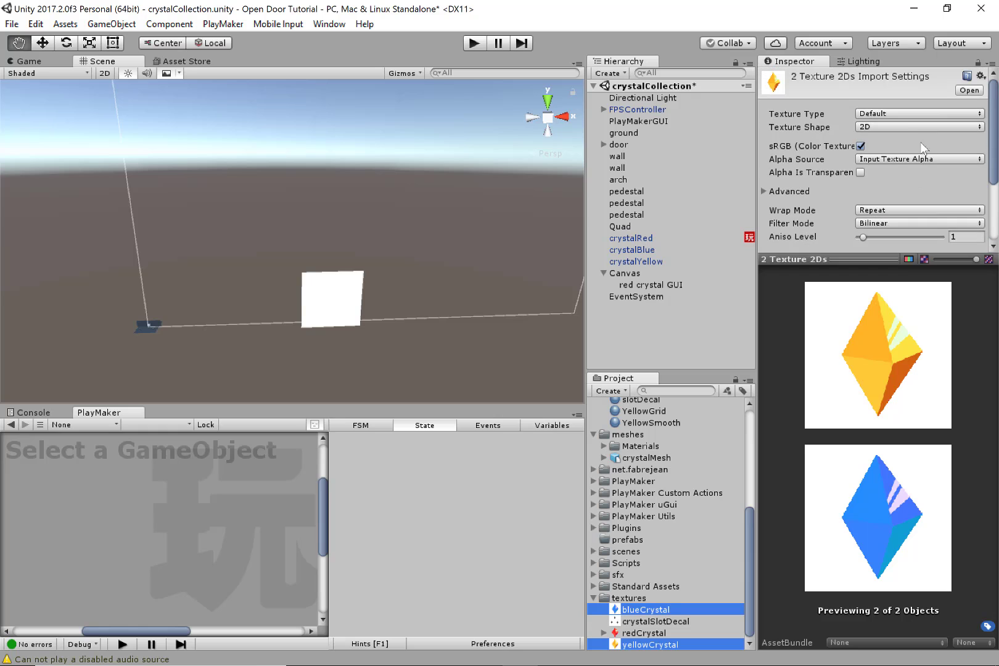
{"action": "left_click", "coordinate": [906, 113]}
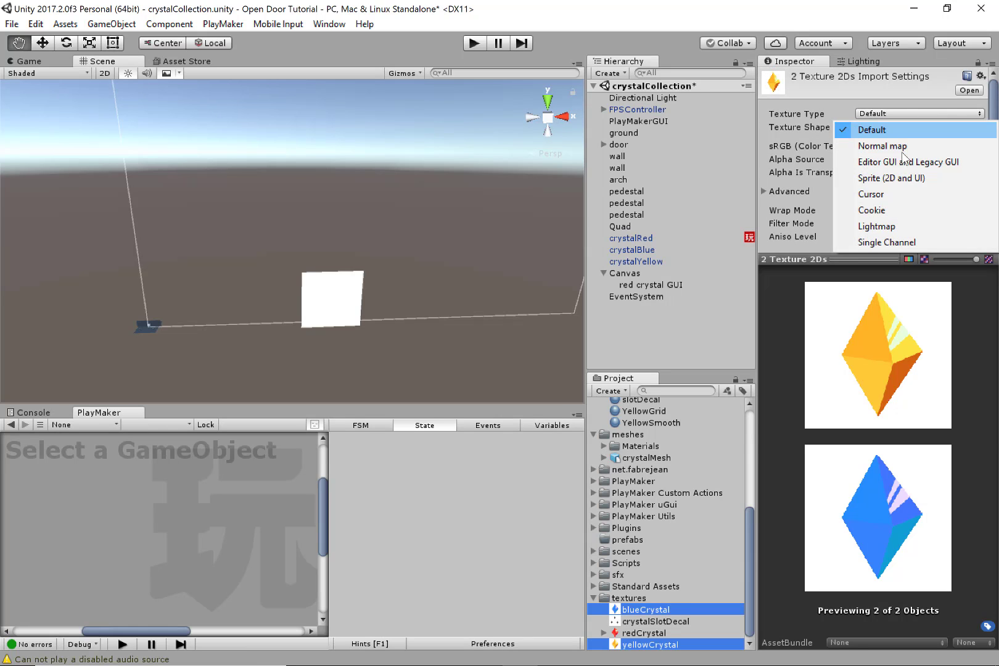
{"action": "left_click", "coordinate": [916, 179]}
{"action": "scroll", "coordinate": [953, 198], "scroll_direction": "down", "scroll_amount": 3}
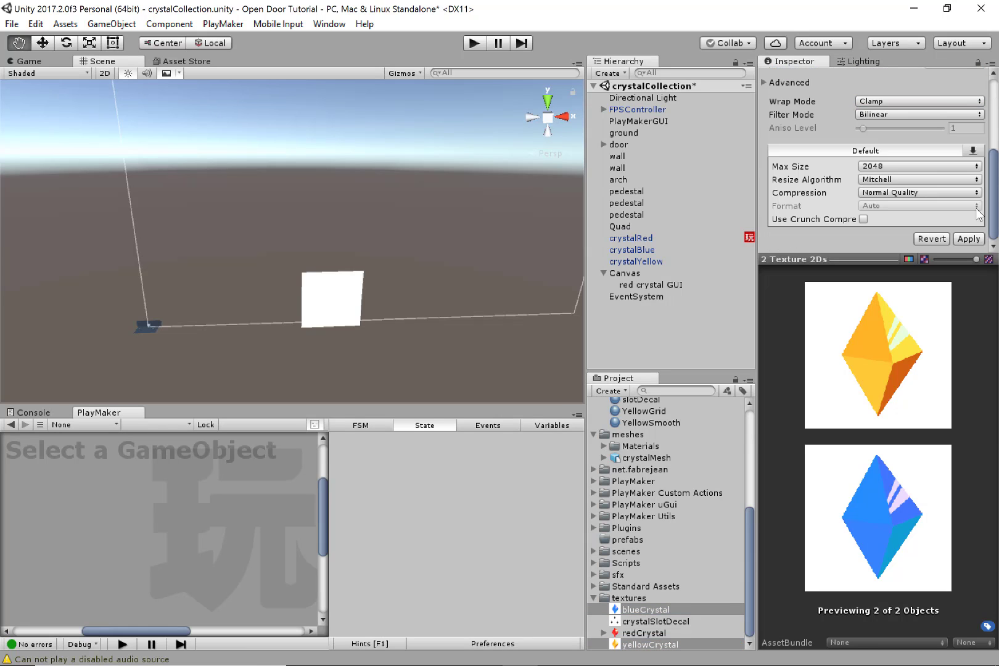
{"action": "left_click", "coordinate": [969, 238]}
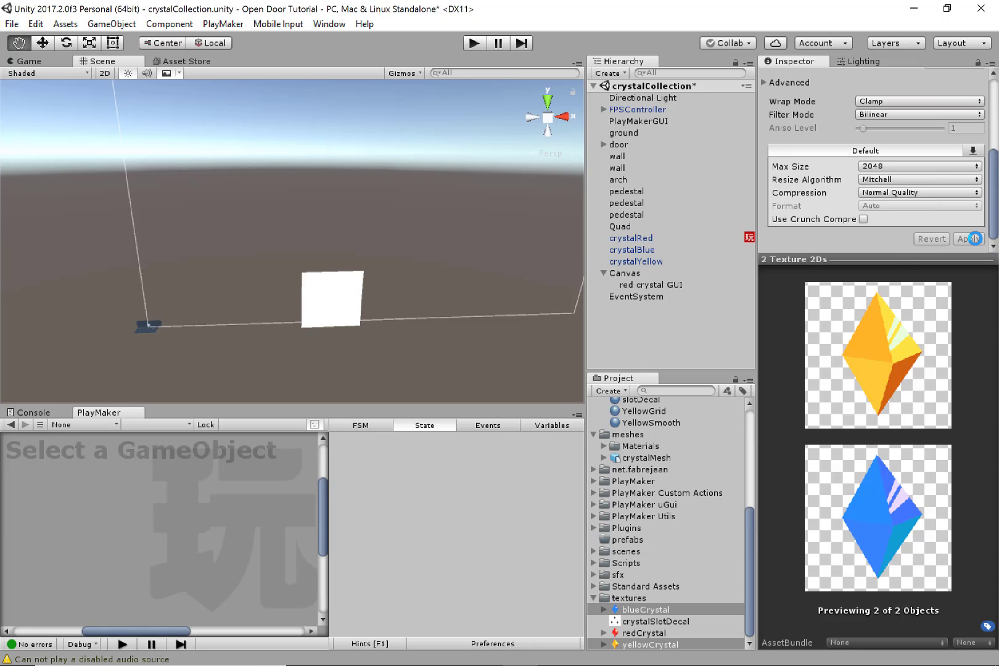
Collapse the preview of the red crystal GUI image and assign the redCrystal sprite as its Source Image
{"action": "left_click_drag", "start_coordinate": [479, 319], "coordinate": [692, 350], "text": "alt"}
{"action": "left_click", "coordinate": [681, 285]}
{"action": "left_click_drag", "start_coordinate": [279, 230], "coordinate": [188, 121], "text": "alt"}
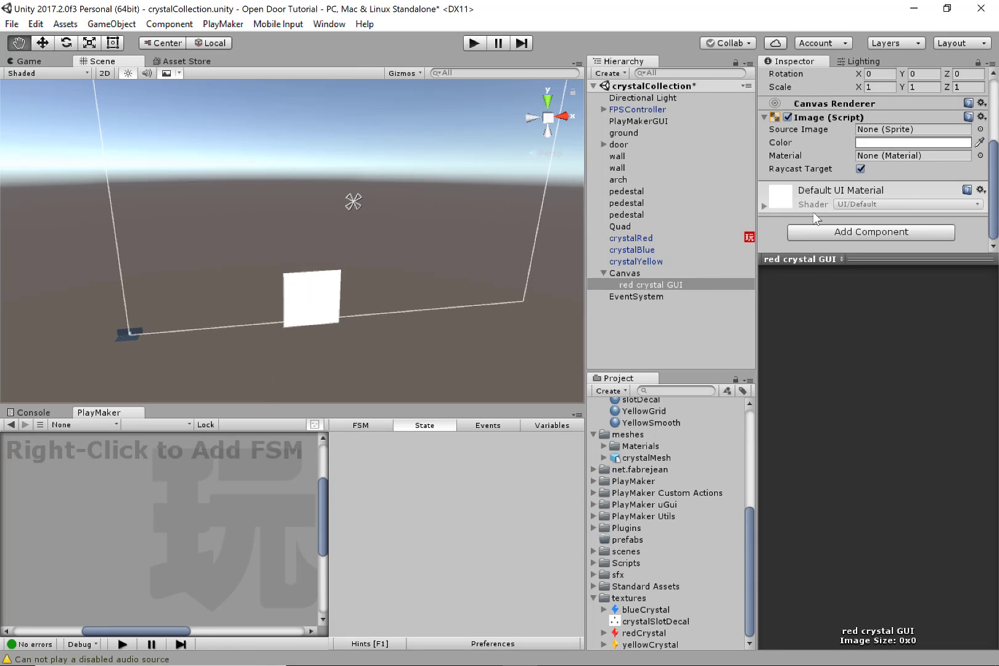
{"action": "left_click", "coordinate": [814, 259]}
{"action": "left_click", "coordinate": [862, 260]}
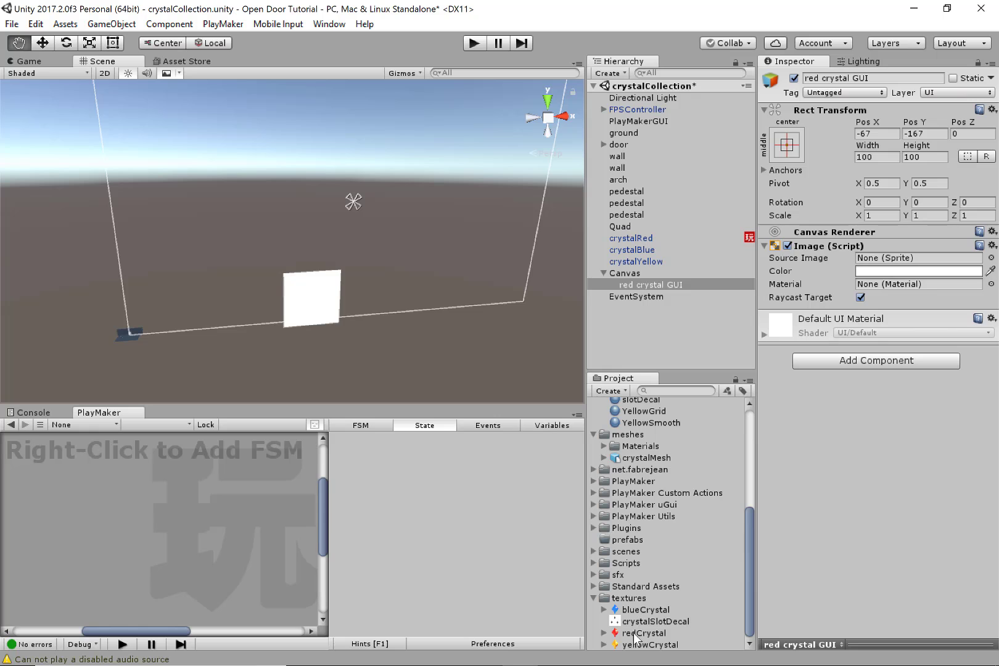
{"action": "left_click_drag", "start_coordinate": [641, 633], "coordinate": [893, 260]}
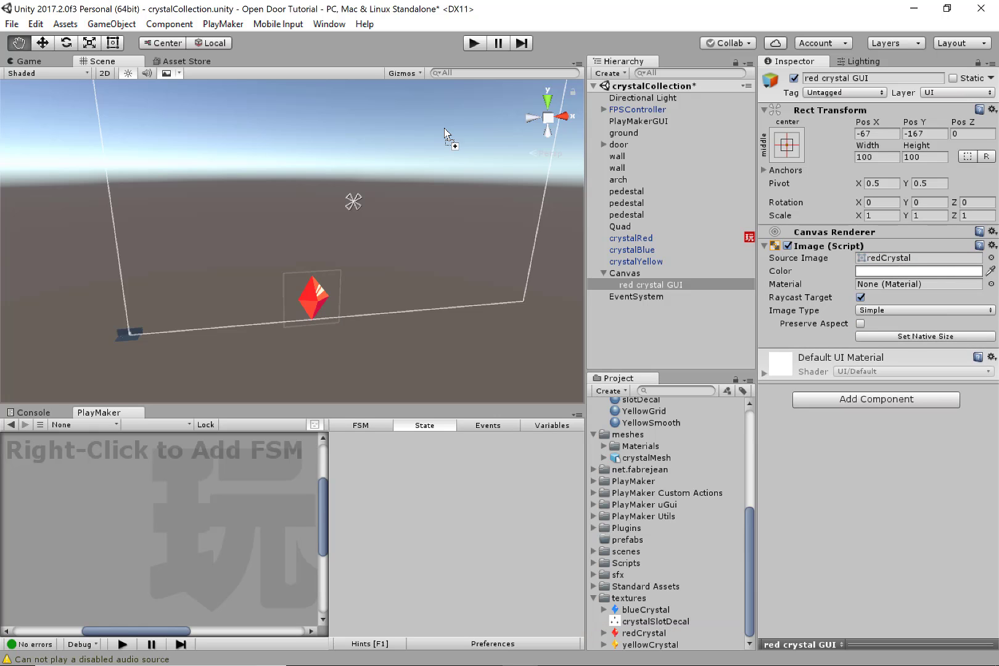
Move the red crystal GUI image near the Canvas's bottom centre, at about Pos X 6 and Pos Y -154
{"action": "left_click_drag", "start_coordinate": [446, 134], "coordinate": [345, 301], "text": "alt"}
{"action": "key", "text": "e"}
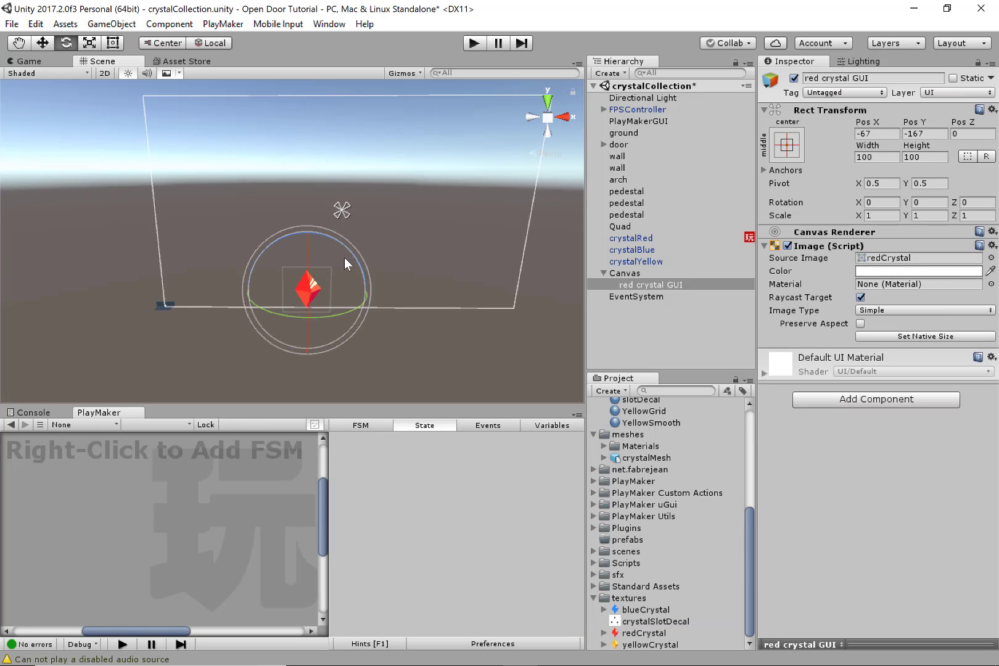
{"action": "key", "text": "w"}
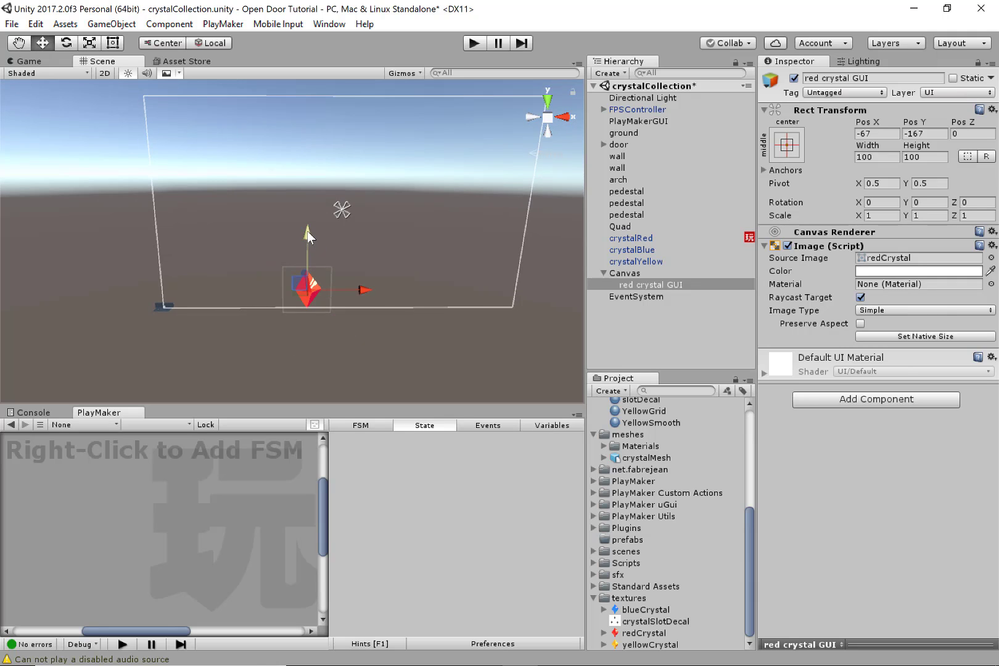
{"action": "left_click_drag", "start_coordinate": [306, 232], "coordinate": [307, 226]}
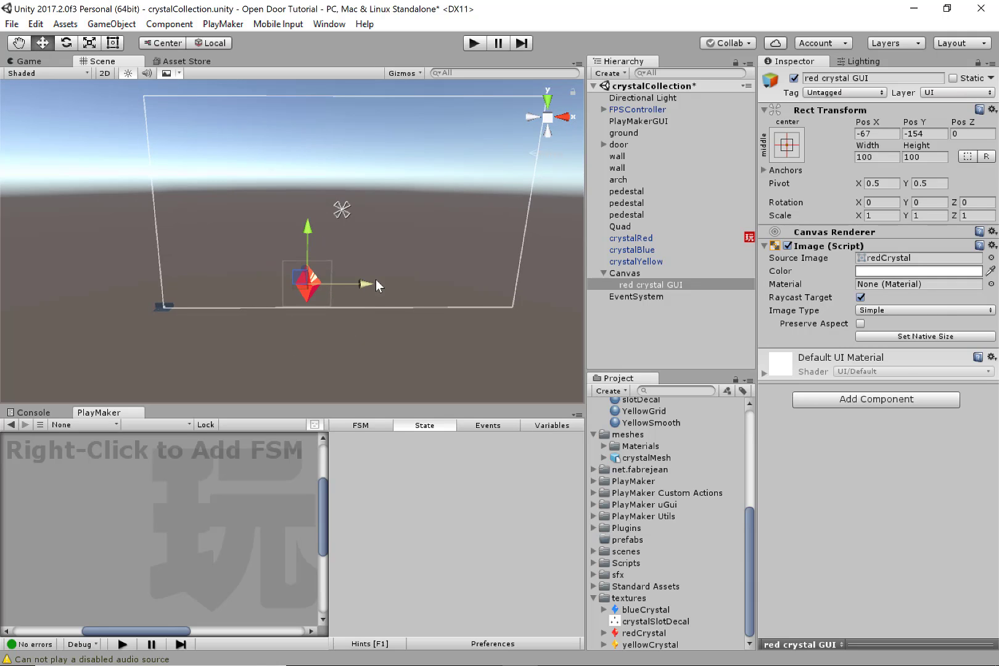
{"action": "left_click_drag", "start_coordinate": [365, 283], "coordinate": [396, 303]}
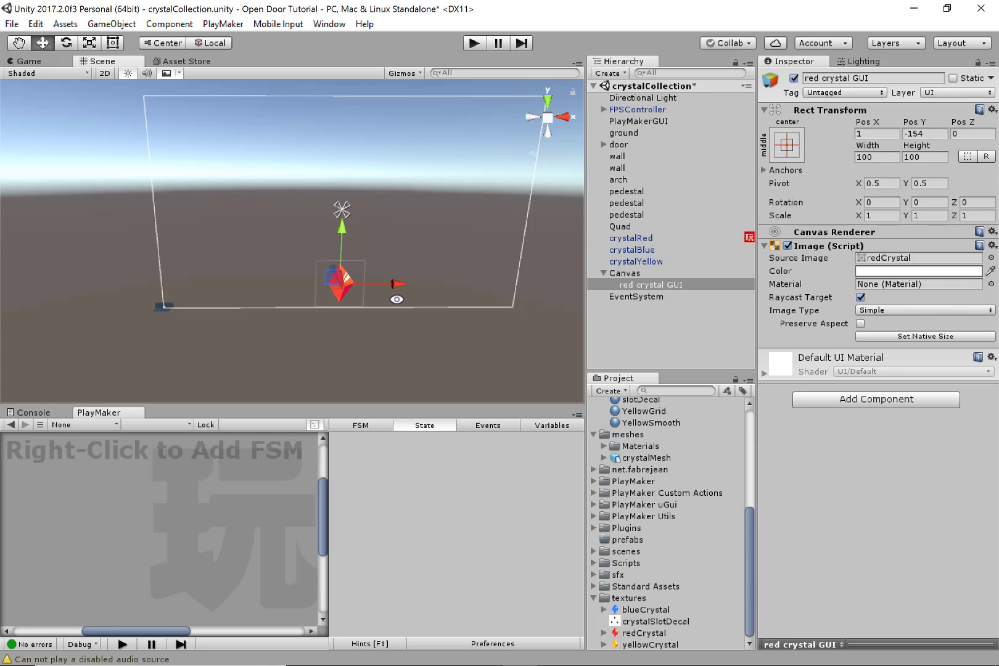
{"action": "mouse_move", "coordinate": [396, 303]}
{"action": "right_mouse_down", "text": "alt"}
{"action": "mouse_move", "coordinate": [374, 318]}
{"action": "mouse_move", "coordinate": [405, 298]}
{"action": "right_mouse_up", "text": "alt"}
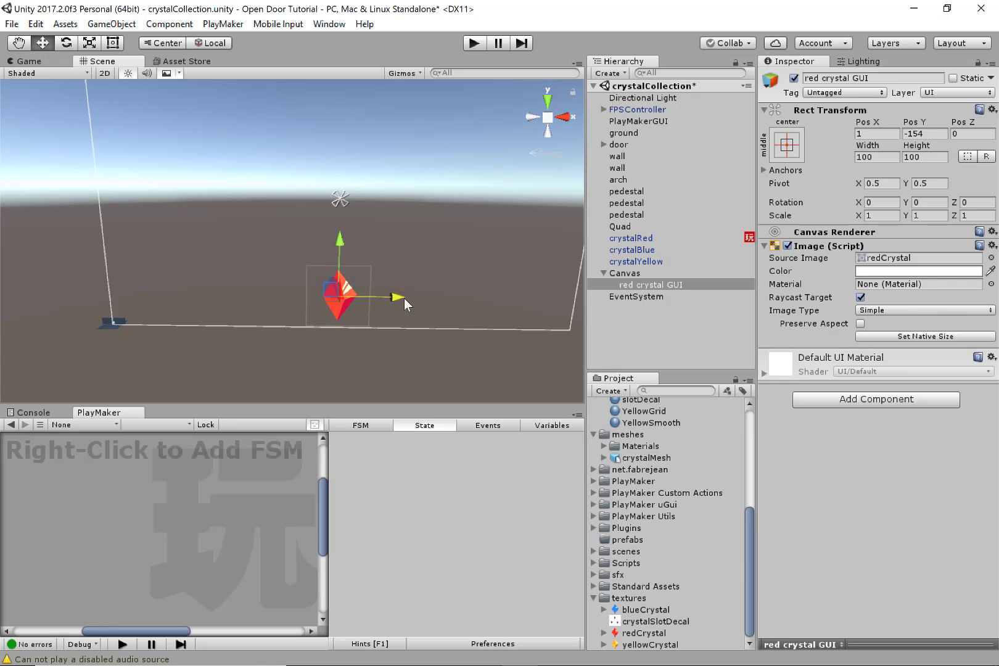
{"action": "left_click_drag", "start_coordinate": [405, 298], "coordinate": [384, 286]}
Move the red crystal GUI image's anchors from the Canvas centre to the middle of its bottom edge
{"action": "key", "text": "t"}
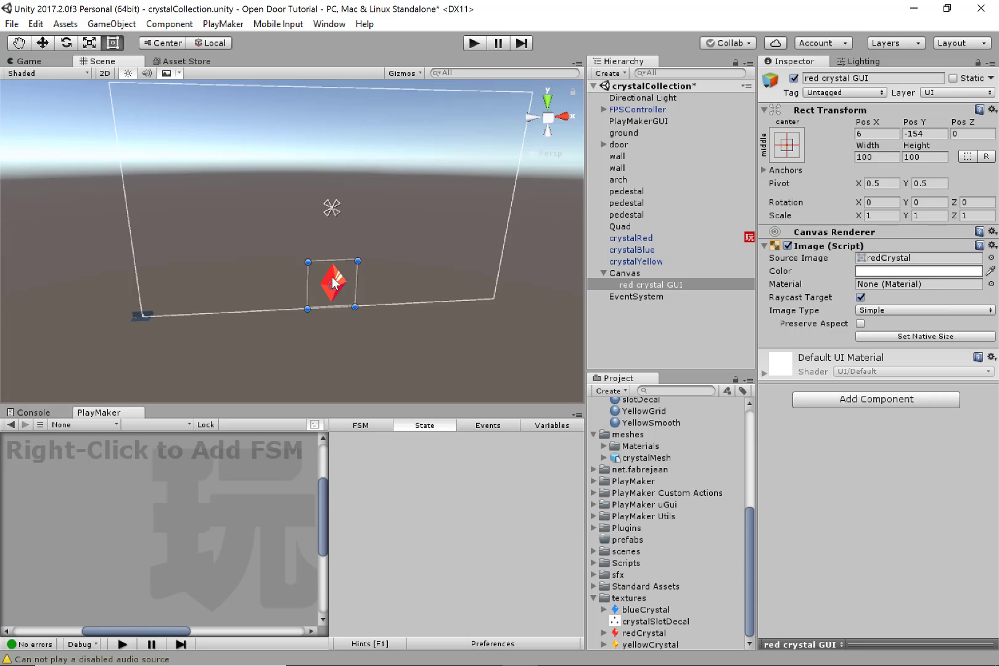
{"action": "left_click_drag", "start_coordinate": [356, 249], "coordinate": [343, 249], "text": "alt"}
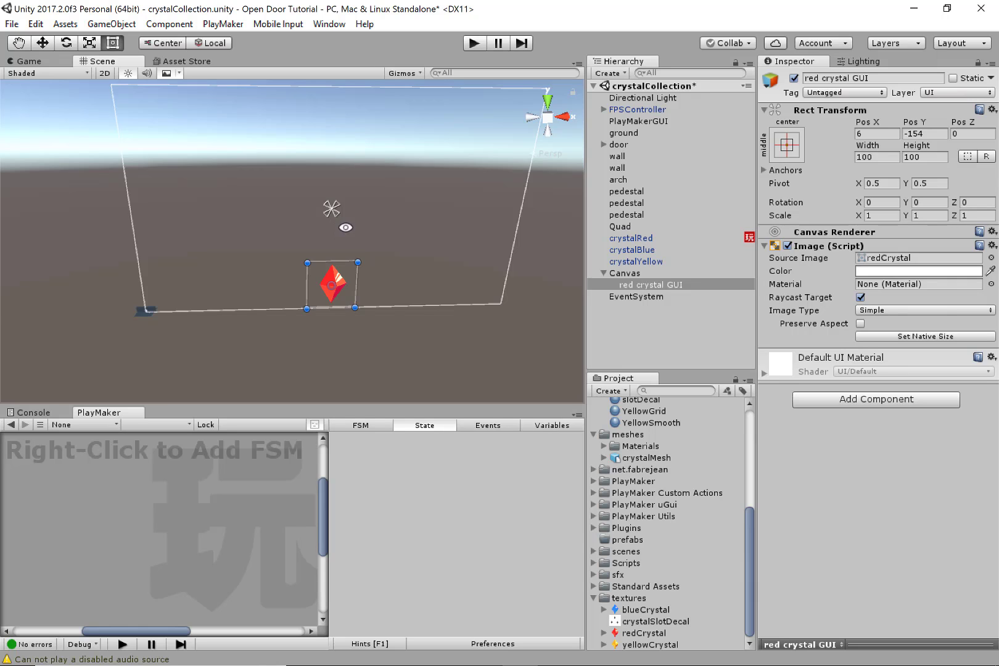
{"action": "left_click_drag", "start_coordinate": [331, 209], "coordinate": [331, 235]}
{"action": "left_click_drag", "start_coordinate": [350, 278], "coordinate": [353, 311]}
{"action": "left_click_drag", "start_coordinate": [332, 205], "coordinate": [353, 306]}
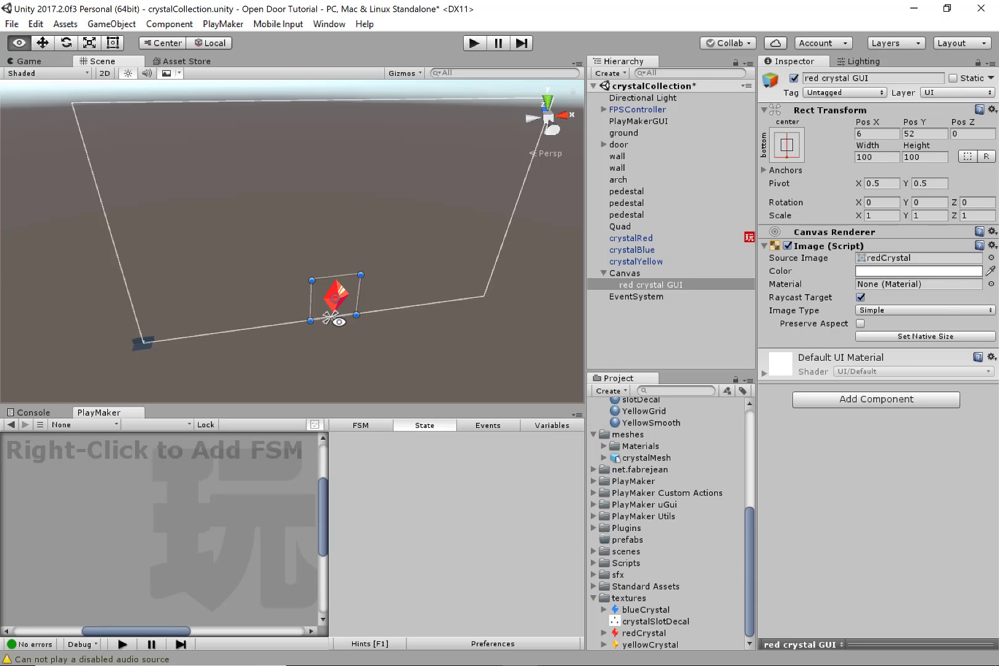
{"action": "left_click_drag", "start_coordinate": [364, 316], "coordinate": [324, 332], "text": "alt"}
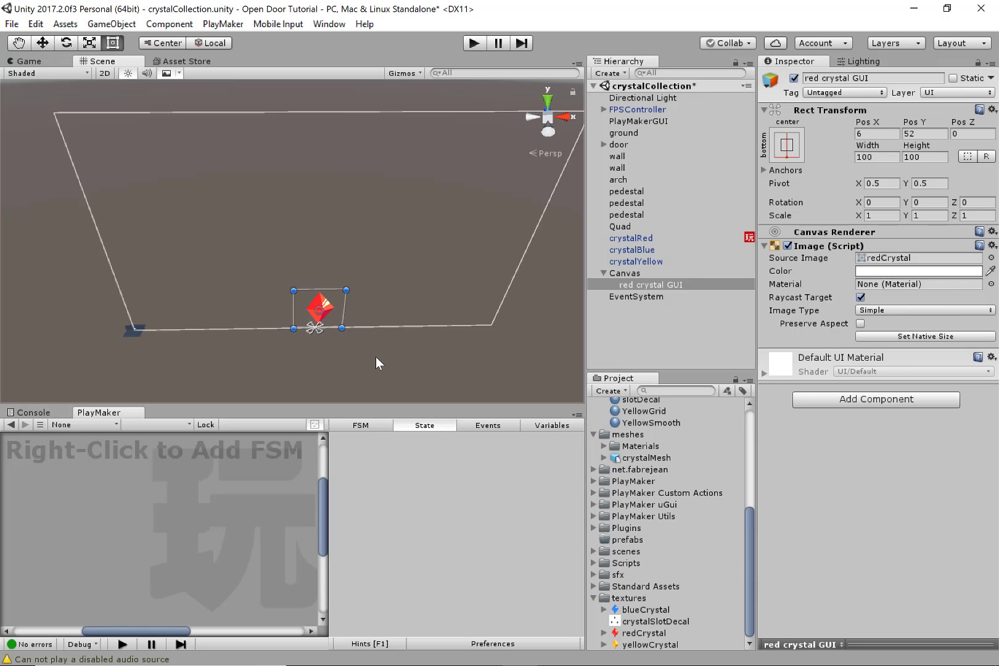
{"action": "left_click_drag", "start_coordinate": [378, 349], "coordinate": [514, 285], "text": "alt"}
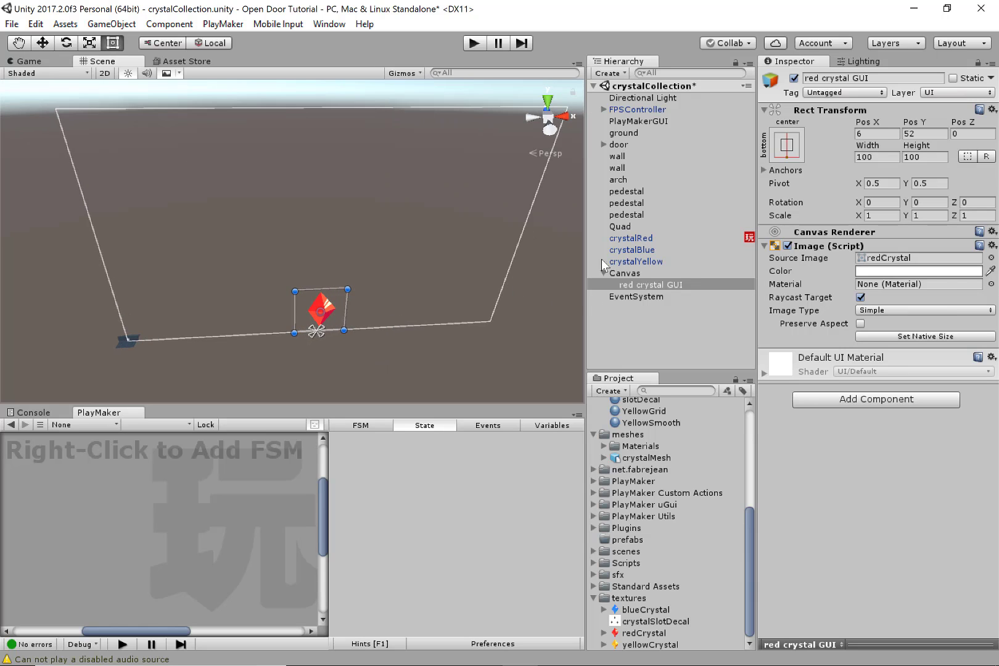
Show the Game view and resize it to check how the red crystal GUI image scales and stays positioned
{"action": "left_click", "coordinate": [35, 59]}
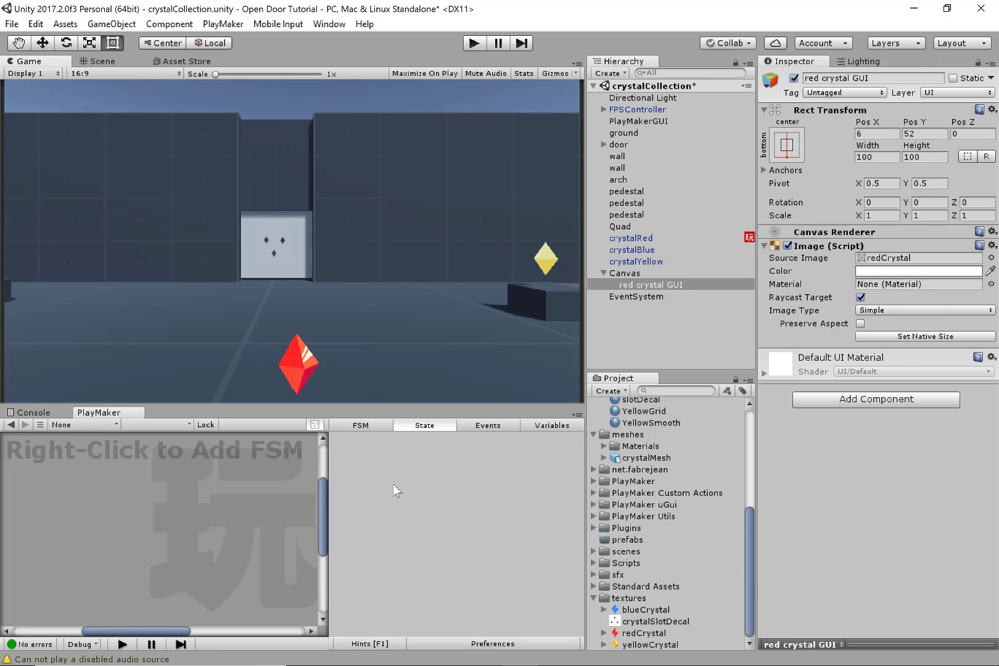
{"action": "left_click_drag", "start_coordinate": [399, 403], "coordinate": [366, 253]}
{"action": "left_click_drag", "start_coordinate": [344, 352], "coordinate": [268, 404]}
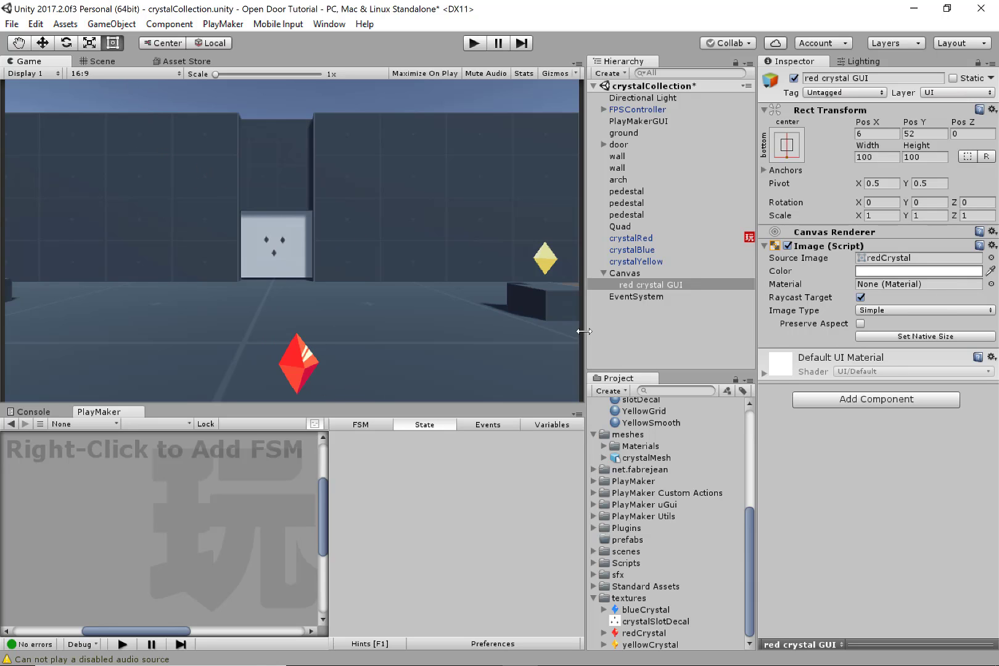
Set the Canvas's UI Scale Mode to Scale With Screen Size and check the scaling by resizing the Game view
{"action": "left_click", "coordinate": [622, 274]}
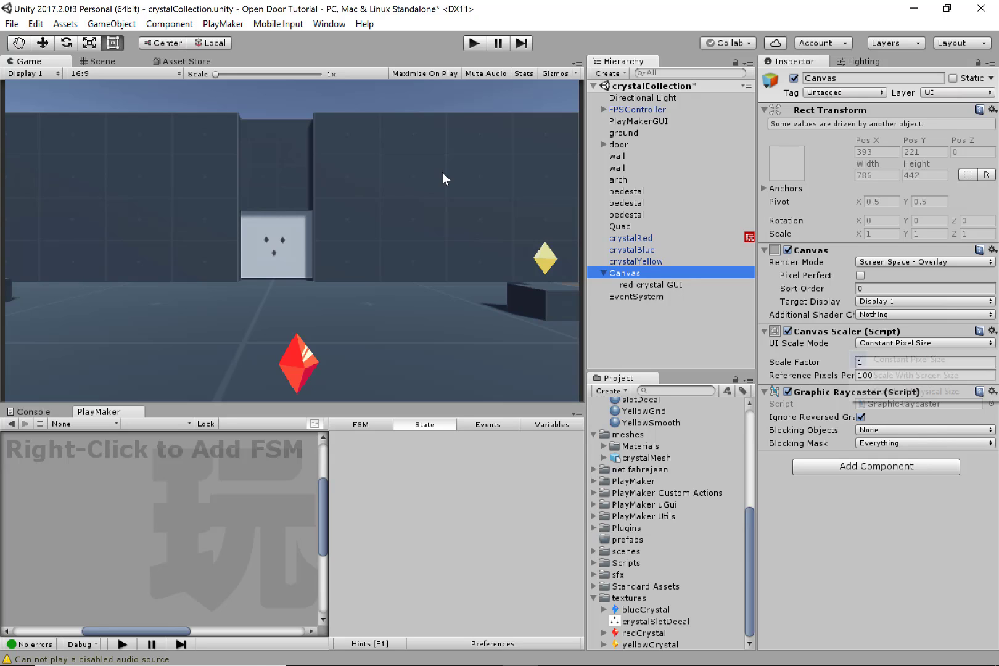
{"action": "left_click", "coordinate": [878, 344]}
{"action": "left_click", "coordinate": [916, 378]}
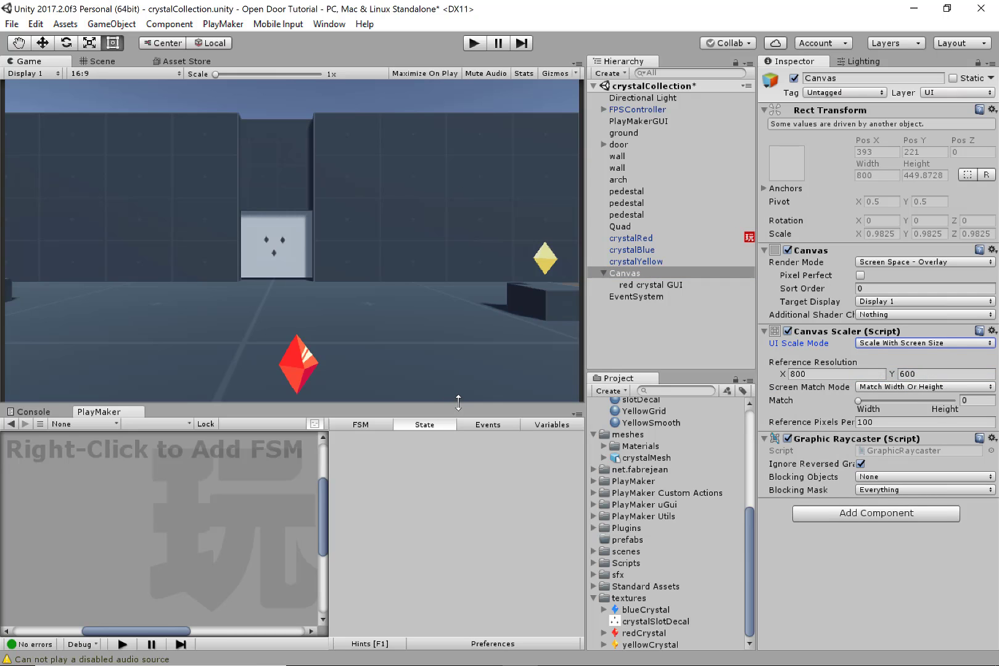
{"action": "left_click_drag", "start_coordinate": [458, 402], "coordinate": [278, 384]}
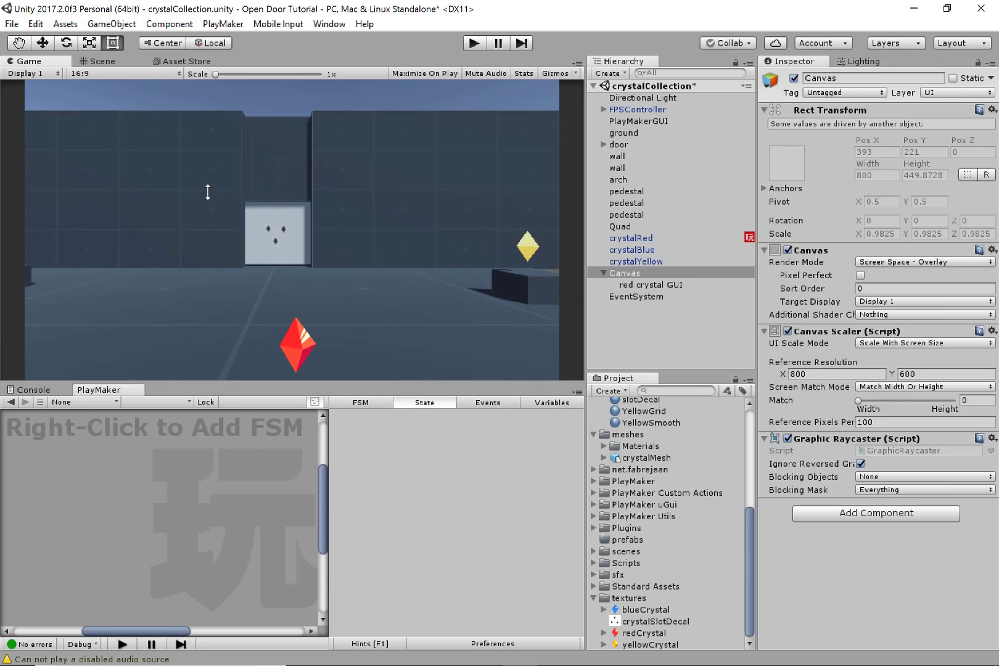
{"action": "left_click_drag", "start_coordinate": [208, 192], "coordinate": [407, 321]}
Return to the Scene view and duplicate the red crystal GUI image twice under the Canvas
{"action": "left_click", "coordinate": [99, 61]}
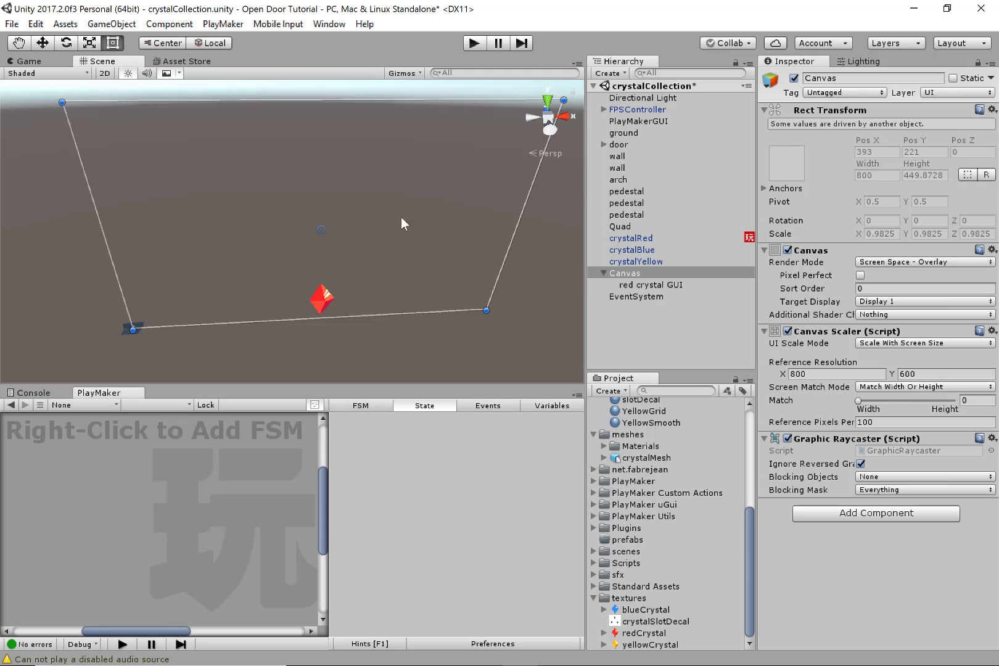
{"action": "right_click_drag", "start_coordinate": [402, 217], "coordinate": [389, 243]}
{"action": "left_click", "coordinate": [615, 286]}
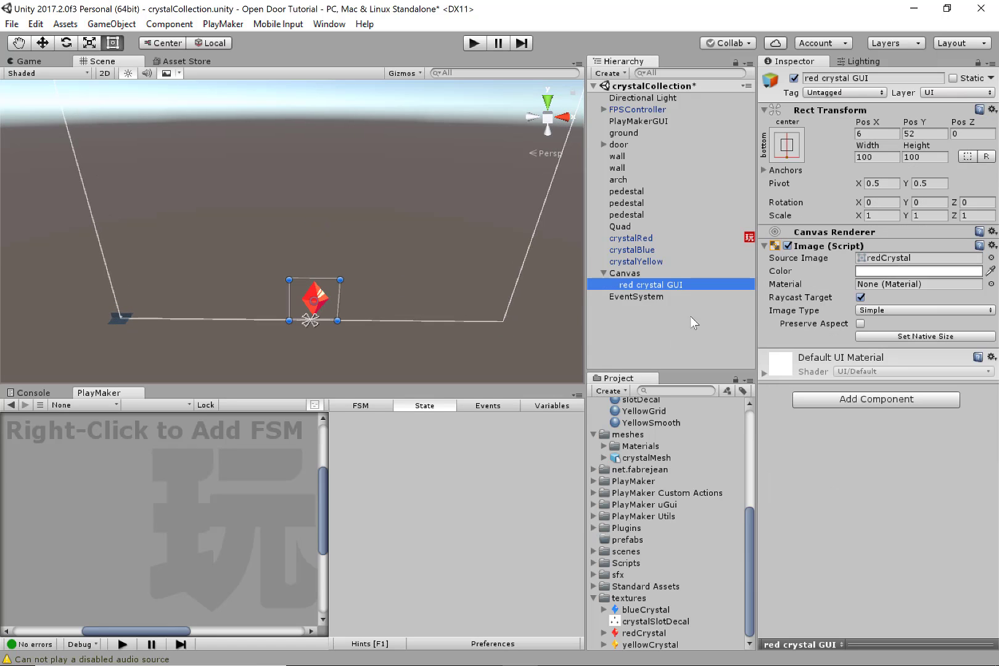
{"action": "key", "text": "ctrl+d"}
{"action": "key", "text": "ctrl+d"}
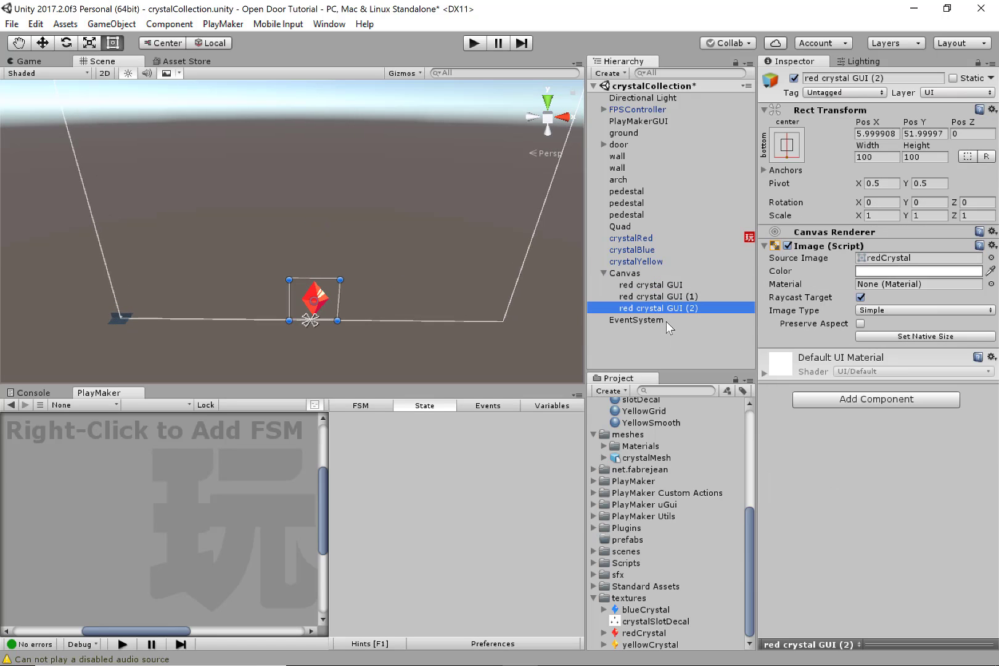
Rename the first duplicate of the red crystal GUI image as "yellow crystal GUI"
{"action": "left_click", "coordinate": [691, 297]}
{"action": "key", "text": "F2"}
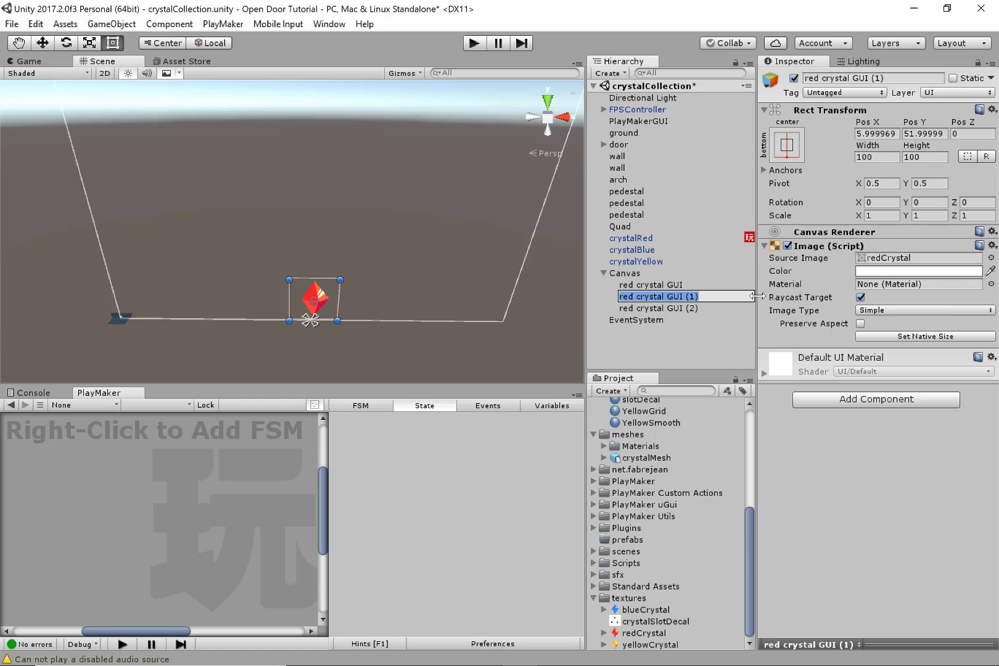
{"action": "key", "text": "End"}
{"action": "key", "text": "BackSpace"}
{"action": "key", "text": "BackSpace"}
{"action": "key", "text": "BackSpace"}
{"action": "key", "text": "BackSpace"}
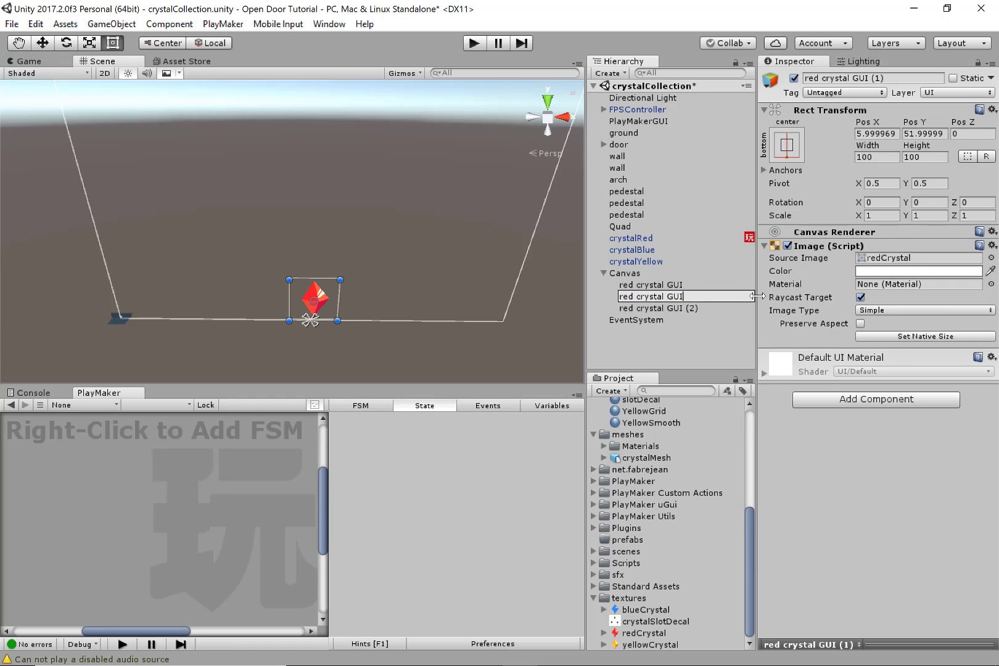
{"action": "key", "text": "Left"}
{"action": "key", "text": "Left"}
{"action": "key", "text": "Left"}
{"action": "key", "text": "Left"}
{"action": "key", "text": "Left"}
{"action": "key", "text": "Left"}
{"action": "key", "text": "Left"}
{"action": "key", "text": "Left"}
{"action": "key", "text": "Left"}
{"action": "key", "text": "Left"}
{"action": "key", "text": "Left"}
{"action": "key", "text": "Left"}
{"action": "key", "text": "BackSpace"}
{"action": "key", "text": "BackSpace"}
{"action": "key", "text": "BackSpace"}
{"action": "type", "text": "yellow"}
{"action": "key", "text": "Return"}
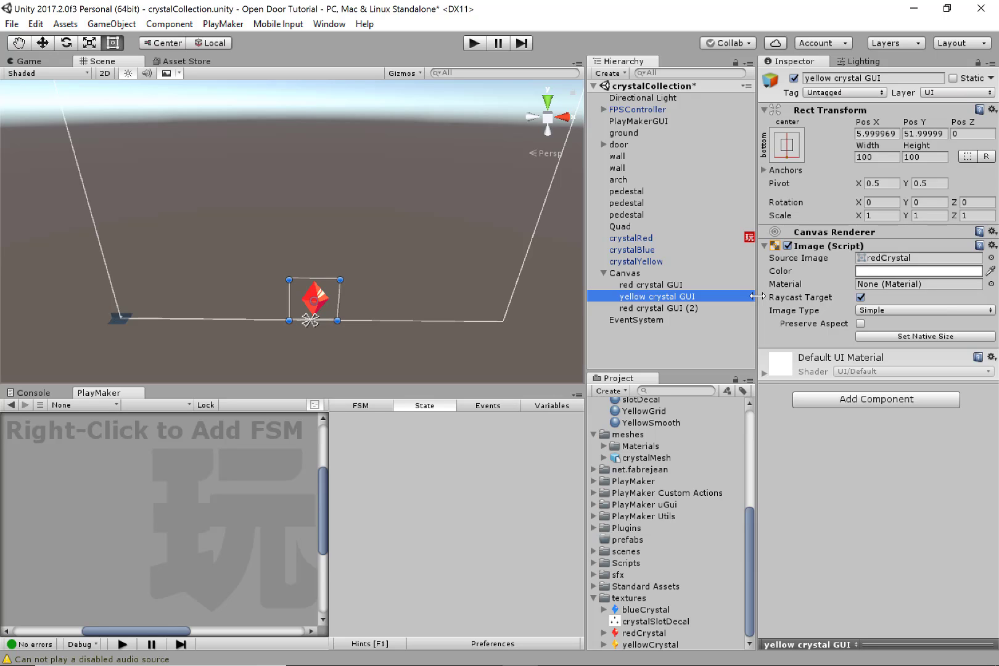
Rename the second duplicate of the red crystal GUI image as "blue crystal GUI"
{"action": "left_click", "coordinate": [716, 308]}
{"action": "key", "text": "F2"}
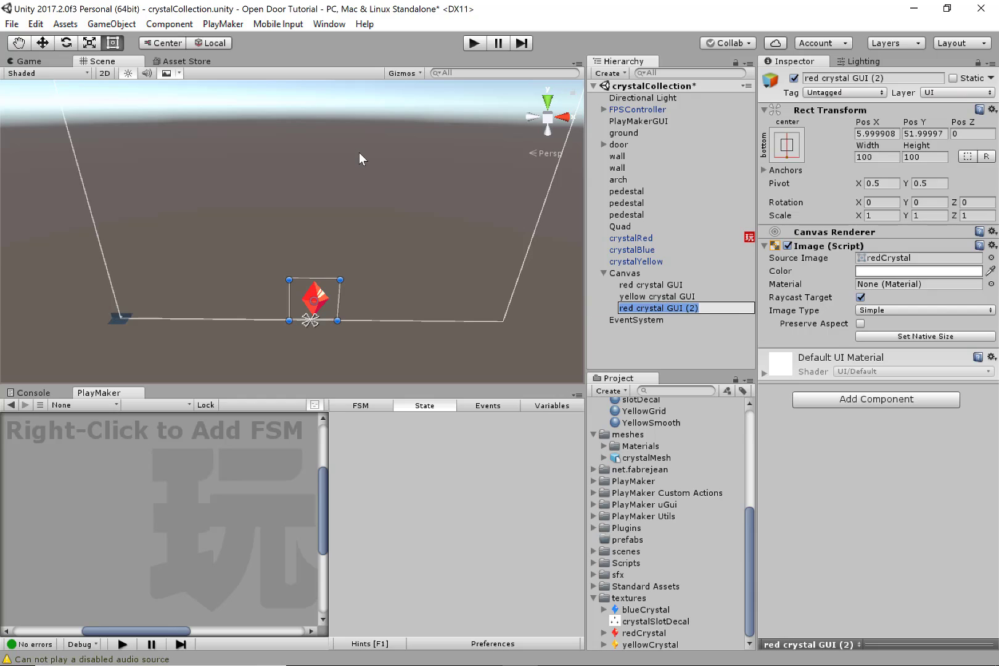
{"action": "key", "text": "End"}
{"action": "key", "text": "BackSpace"}
{"action": "key", "text": "BackSpace"}
{"action": "key", "text": "BackSpace"}
{"action": "key", "text": "BackSpace"}
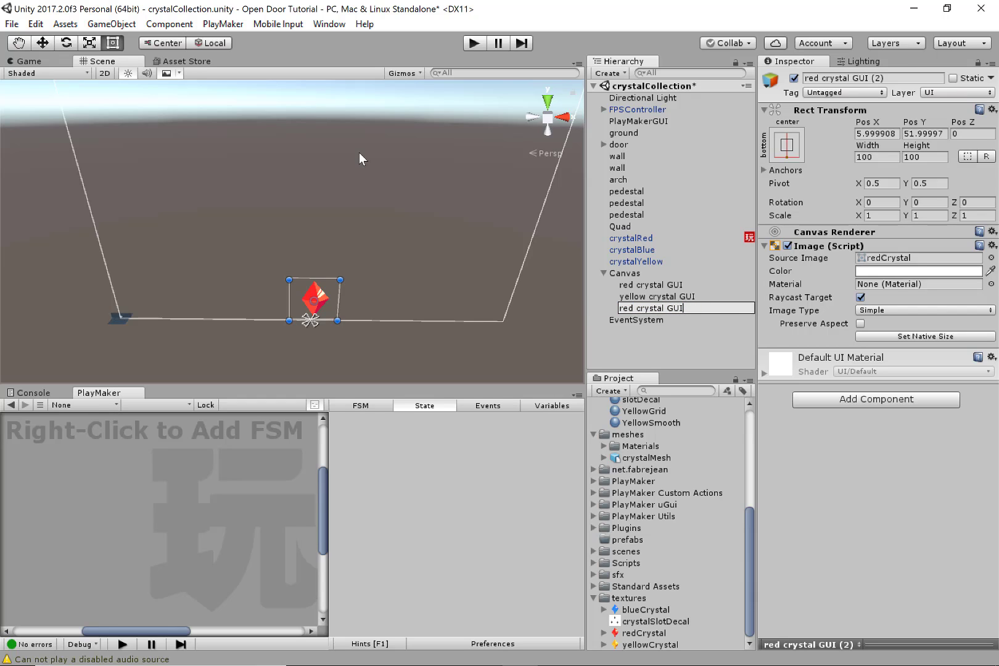
{"action": "key", "text": "Left"}
{"action": "key", "text": "BackSpace"}
{"action": "key", "text": "BackSpace"}
{"action": "key", "text": "BackSpace"}
{"action": "key", "text": "BackSpace"}
{"action": "type", "text": "blue"}
{"action": "key", "text": "Return"}
Move the yellow crystal GUI image along X to the left of the red one, at Pos X of about -95
{"action": "left_click", "coordinate": [702, 284]}
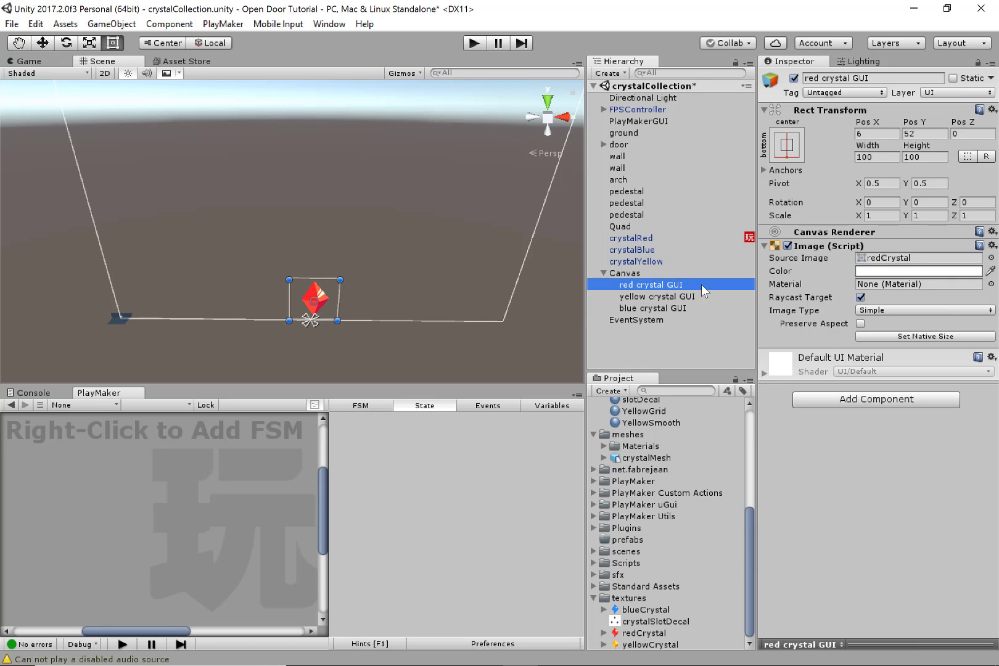
{"action": "left_click", "coordinate": [707, 296]}
{"action": "left_click", "coordinate": [180, 157]}
{"action": "key", "text": "super"}
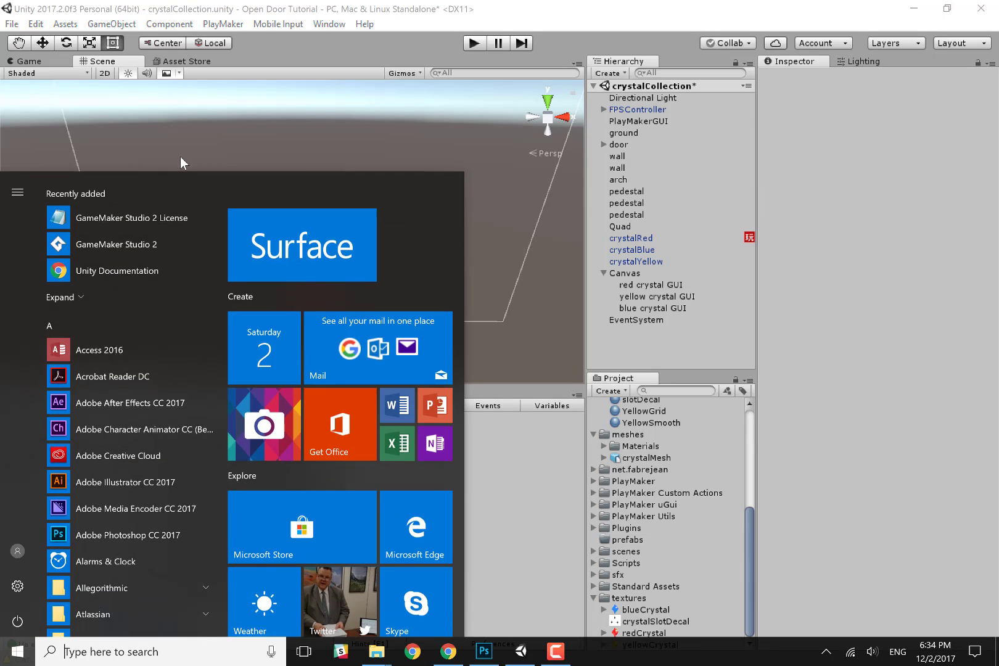
{"action": "key", "text": "super"}
{"action": "left_click", "coordinate": [658, 296]}
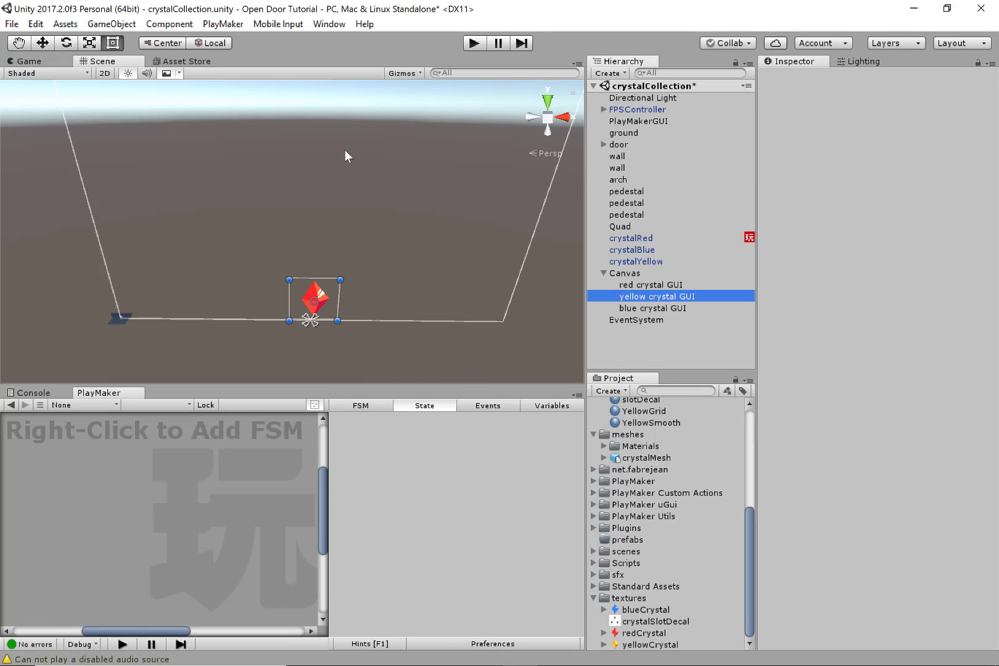
{"action": "key", "text": "w"}
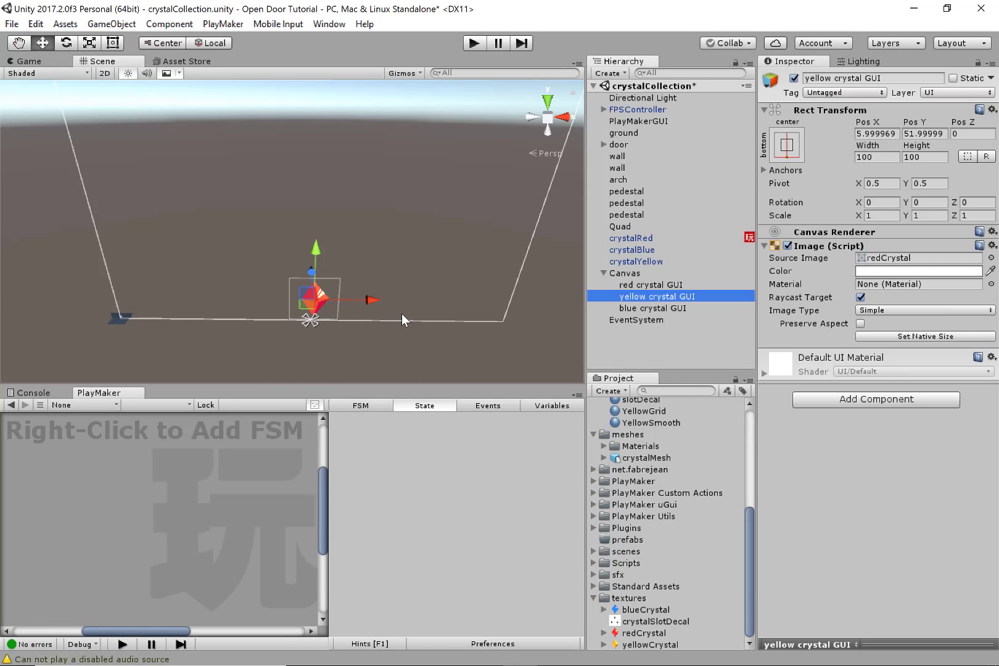
{"action": "key", "text": "t"}
{"action": "key", "text": "w"}
{"action": "left_click_drag", "start_coordinate": [373, 300], "coordinate": [323, 304]}
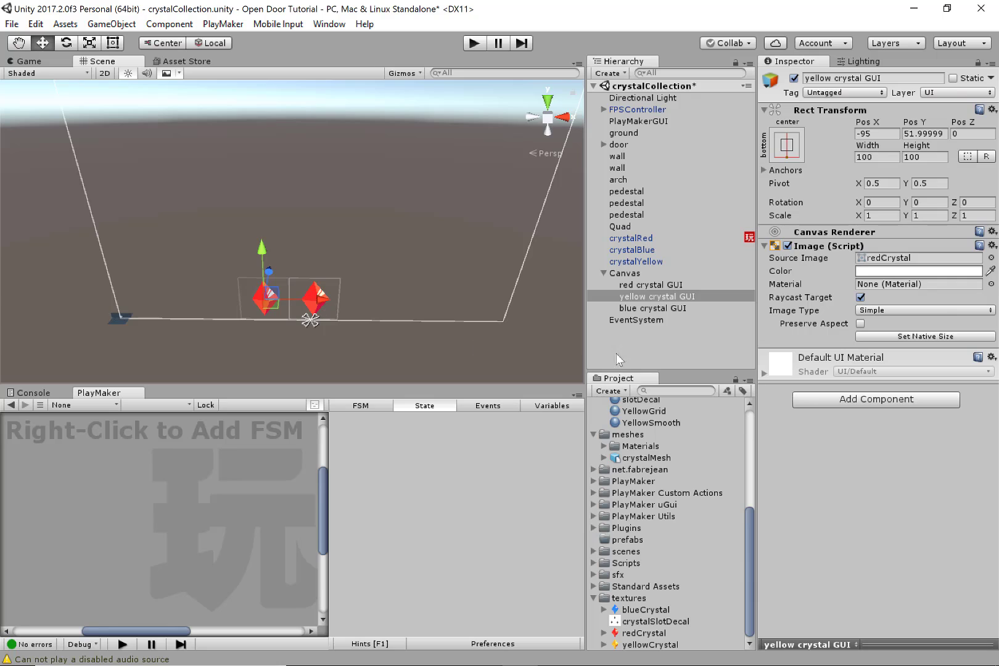
Move the blue crystal GUI image along X to the right of the red one, at Pos X of about 106
{"action": "left_click", "coordinate": [654, 308]}
{"action": "left_click_drag", "start_coordinate": [369, 301], "coordinate": [418, 323]}
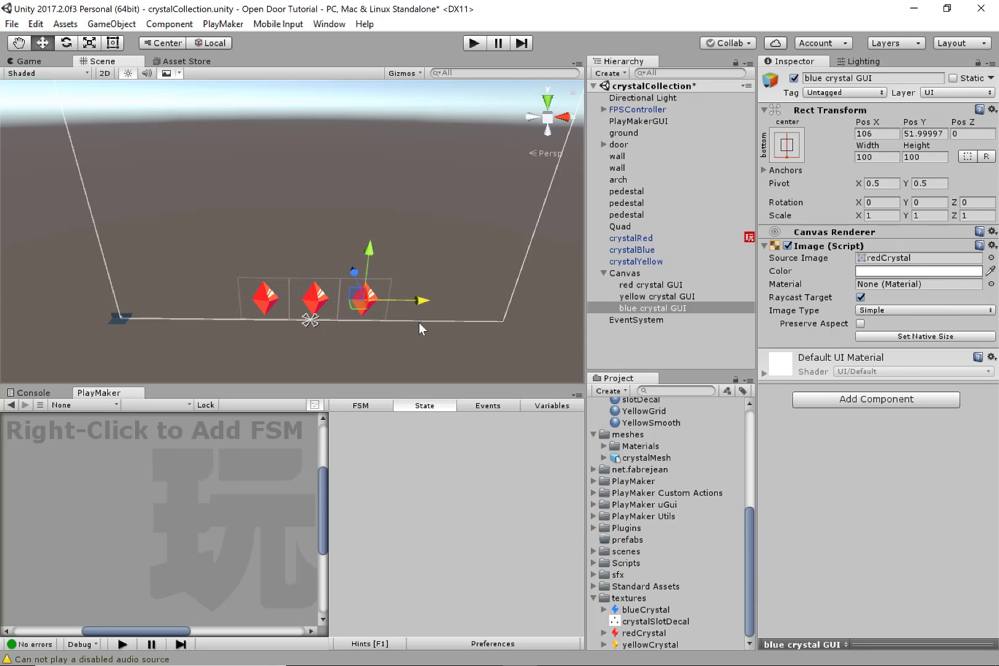
{"action": "key", "text": "super"}
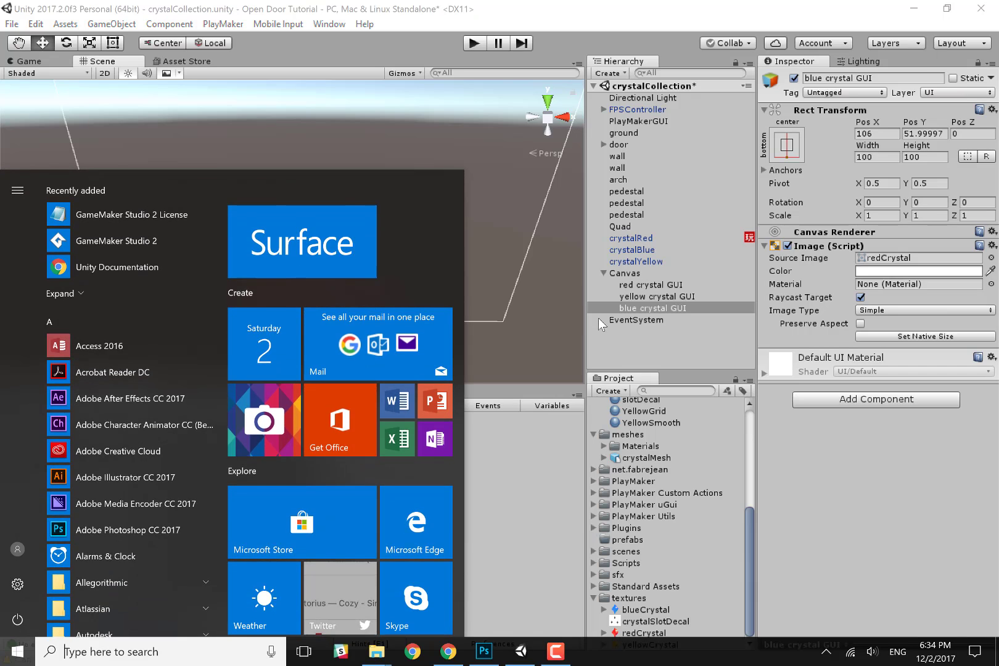
{"action": "key", "text": "super"}
{"action": "right_click_drag", "start_coordinate": [540, 266], "coordinate": [548, 256]}
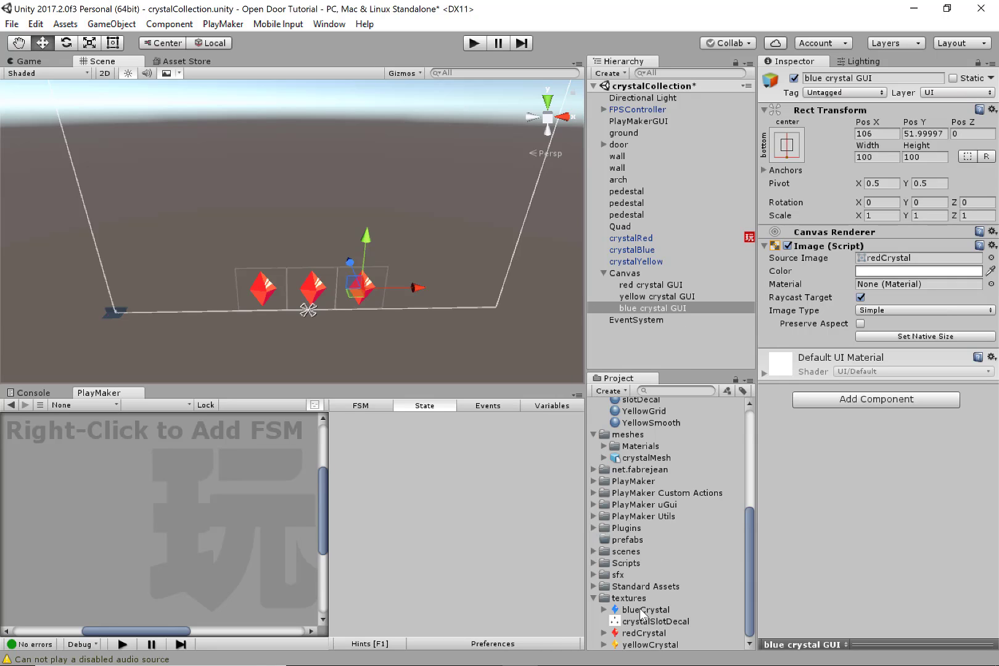
Assign the blueCrystal and yellowCrystal textures as Source Image of their matching GUI images and check the row in the Game view
{"action": "left_click_drag", "start_coordinate": [639, 610], "coordinate": [901, 259]}
{"action": "left_click_drag", "start_coordinate": [438, 229], "coordinate": [419, 237], "text": "alt"}
{"action": "left_click", "coordinate": [262, 290]}
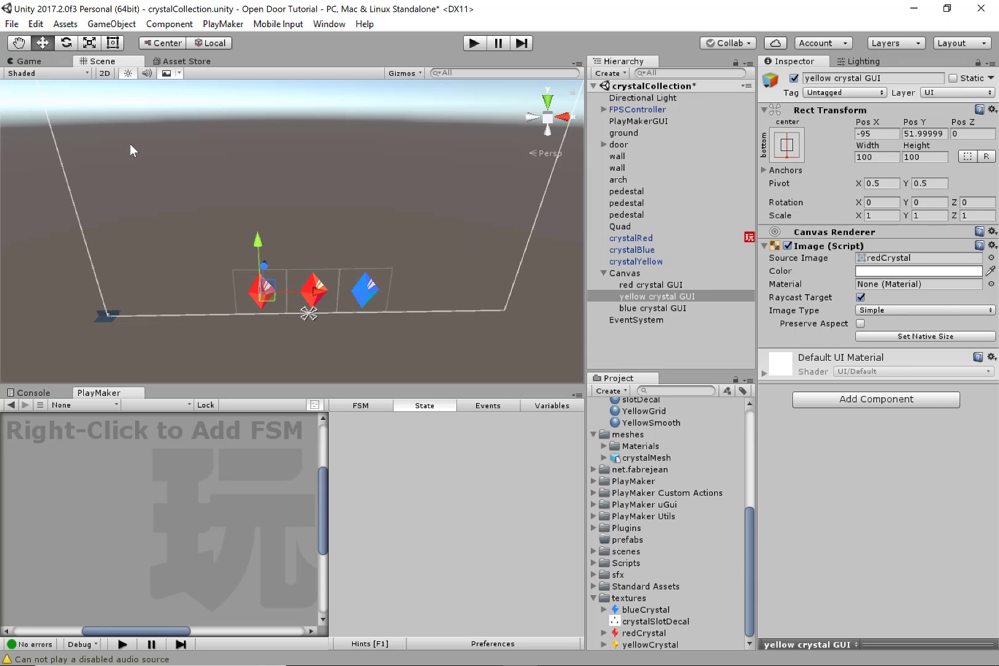
{"action": "left_click_drag", "start_coordinate": [654, 645], "coordinate": [905, 265]}
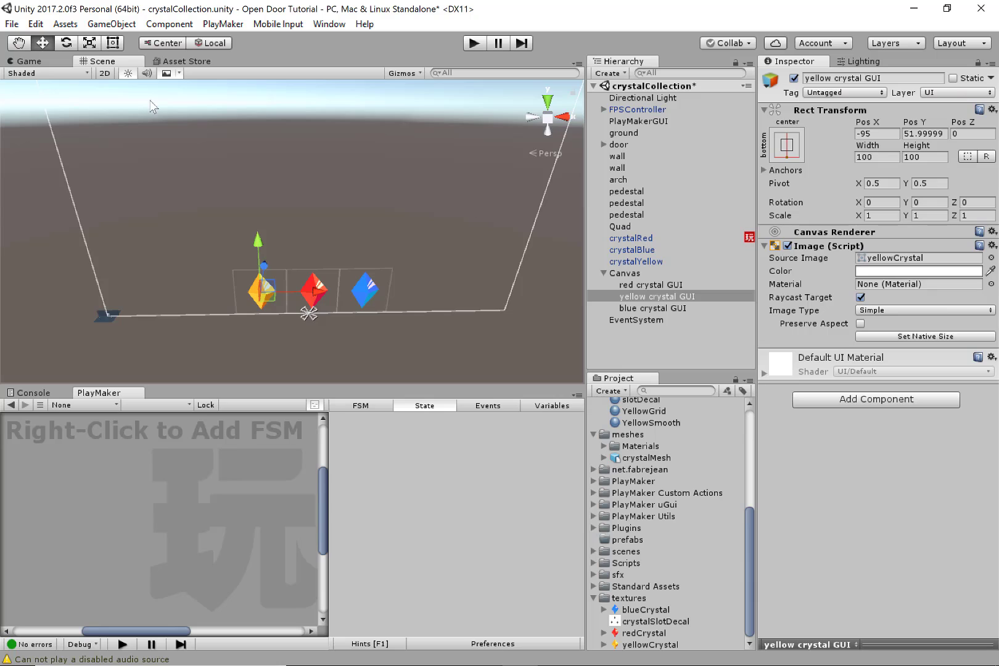
{"action": "left_click", "coordinate": [28, 61]}
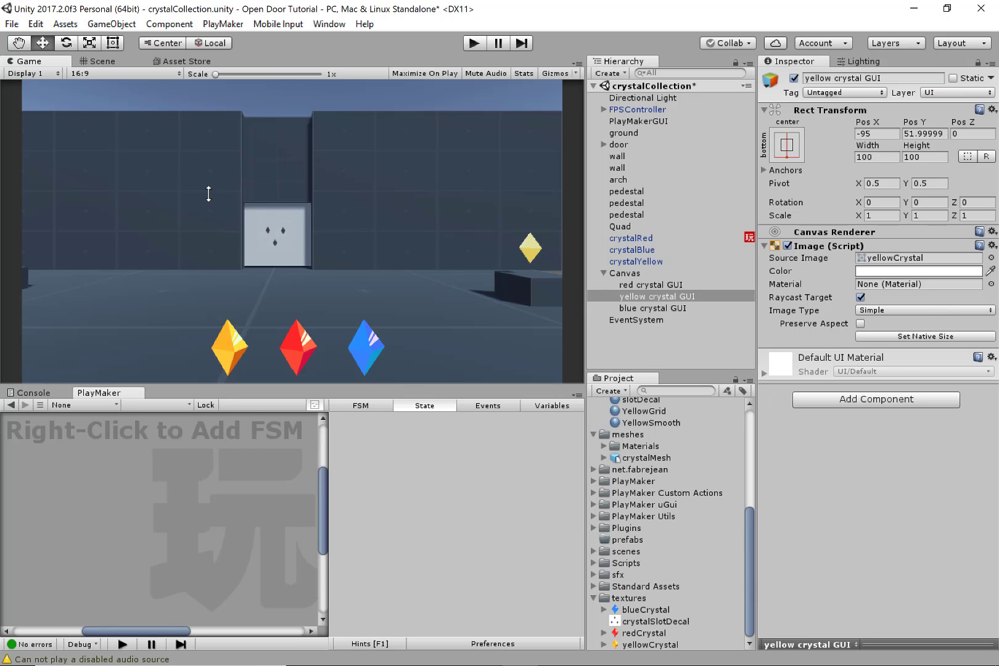
{"action": "left_click_drag", "start_coordinate": [417, 387], "coordinate": [393, 395]}
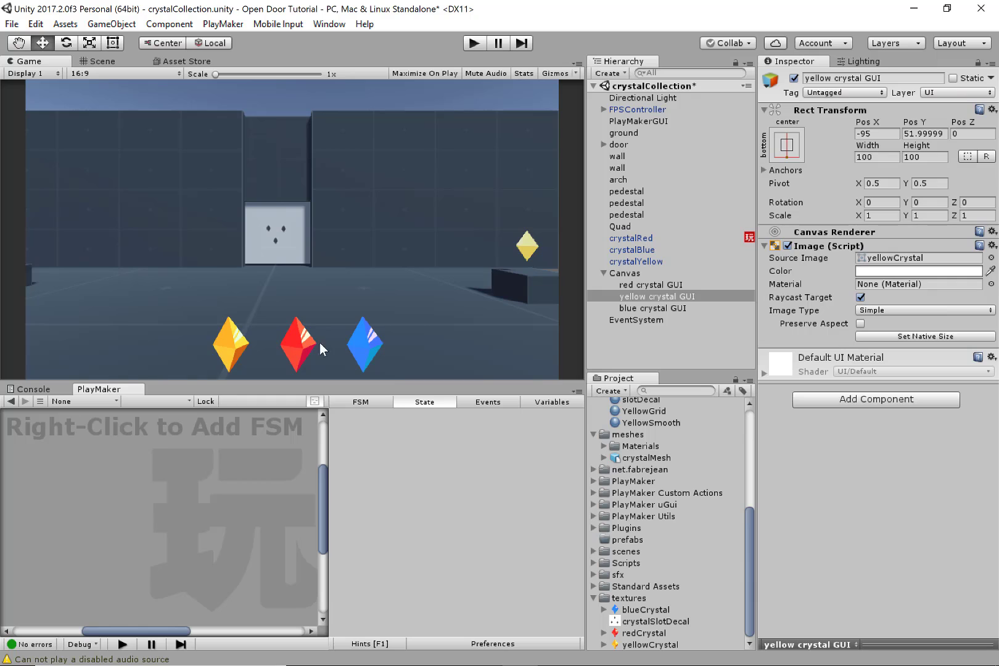
Deactivate the red, yellow and blue crystal GUI images together so they start hidden
{"action": "left_click", "coordinate": [677, 285]}
{"action": "left_click", "coordinate": [678, 307], "text": "shift"}
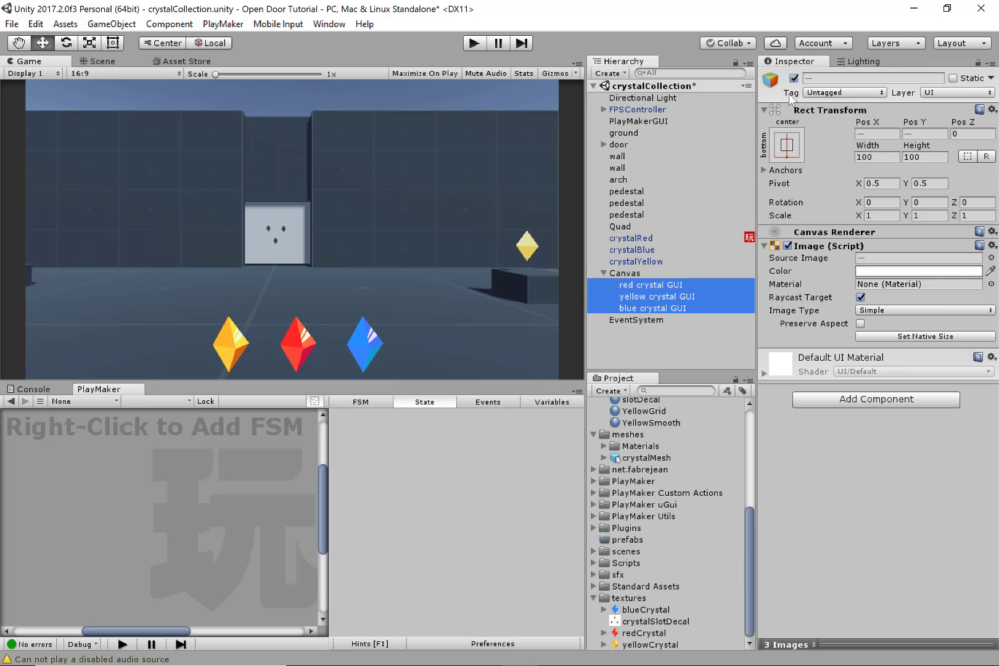
{"action": "left_click", "coordinate": [398, 45]}
{"action": "left_click", "coordinate": [794, 78]}
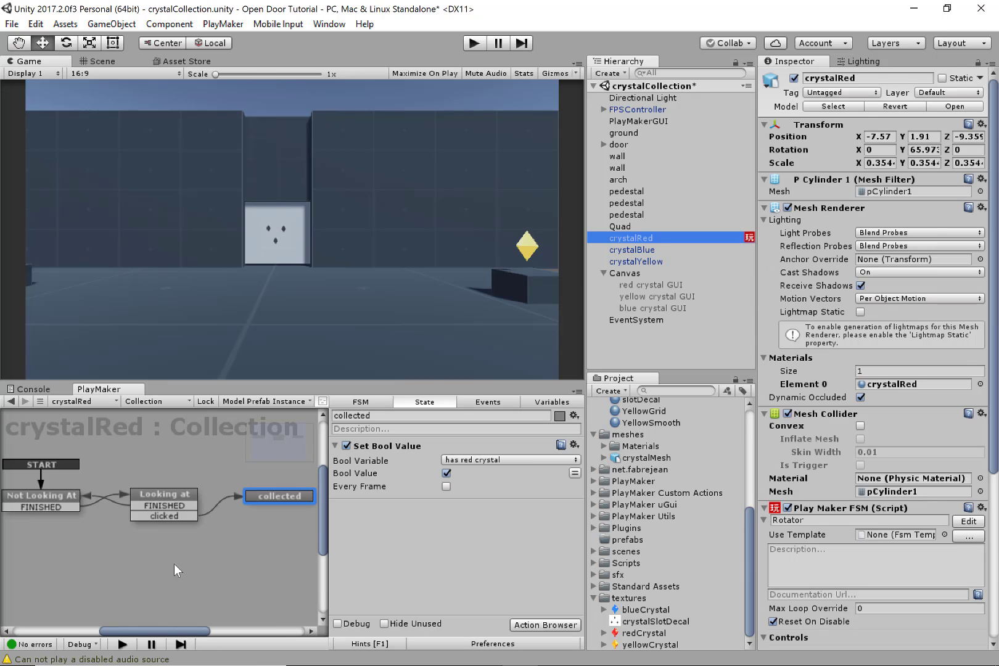
Shift the collected state slightly in crystalRed's Collection FSM and open the action browser for it
{"action": "middle_click_drag", "start_coordinate": [174, 564], "coordinate": [150, 547]}
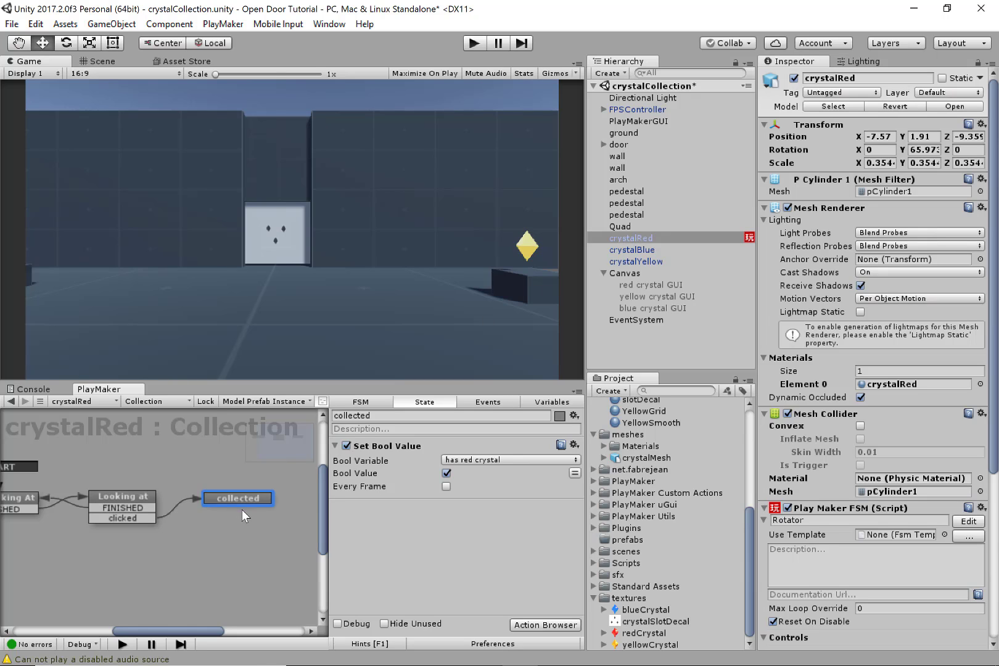
{"action": "left_click_drag", "start_coordinate": [244, 494], "coordinate": [238, 484]}
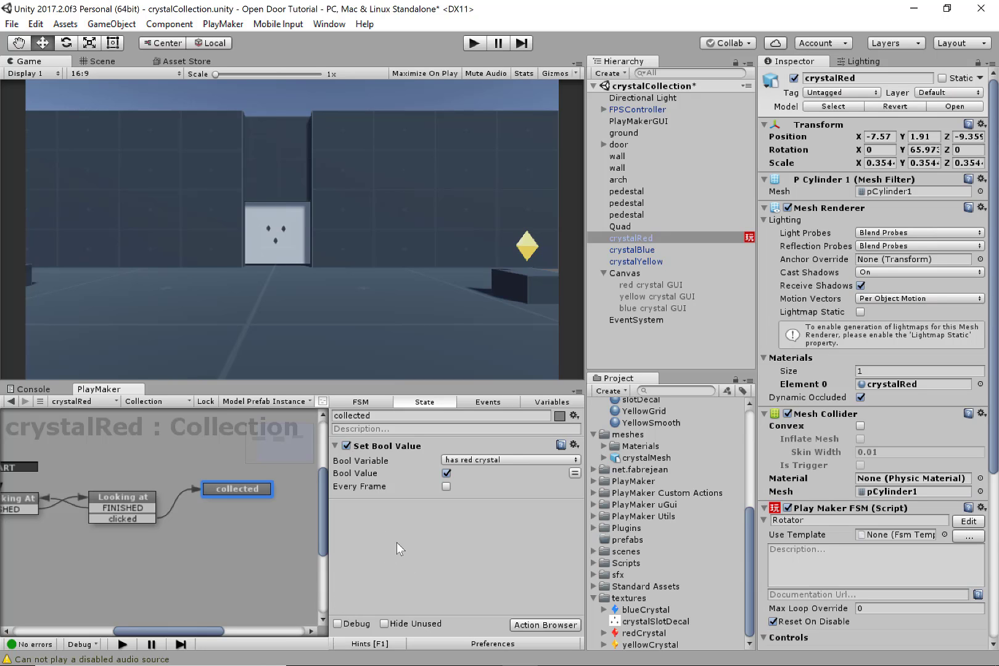
{"action": "left_click", "coordinate": [546, 625]}
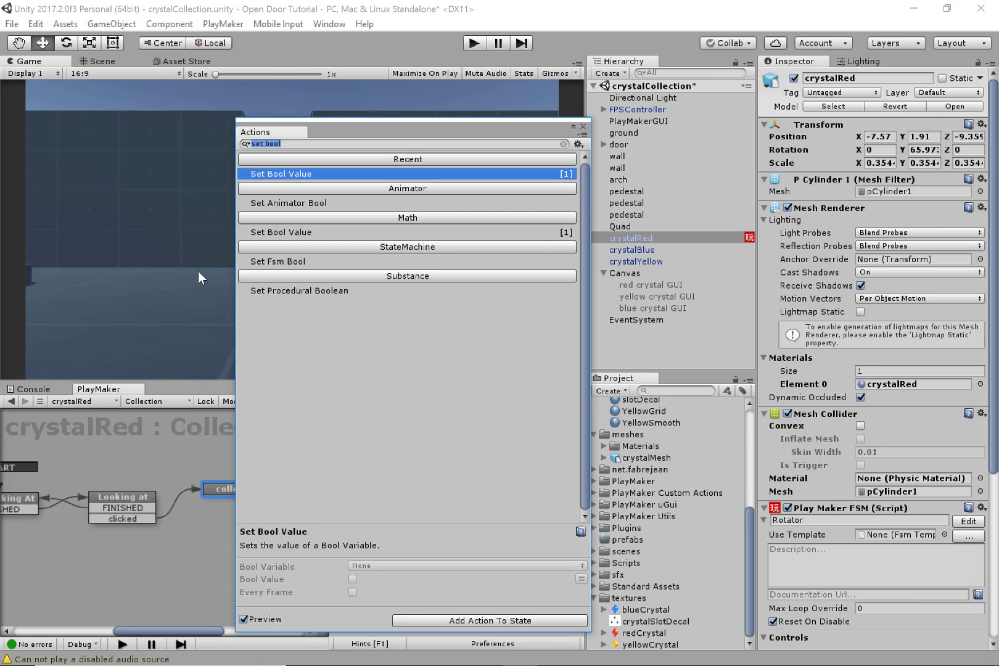
{"action": "type", "text": "enable"}
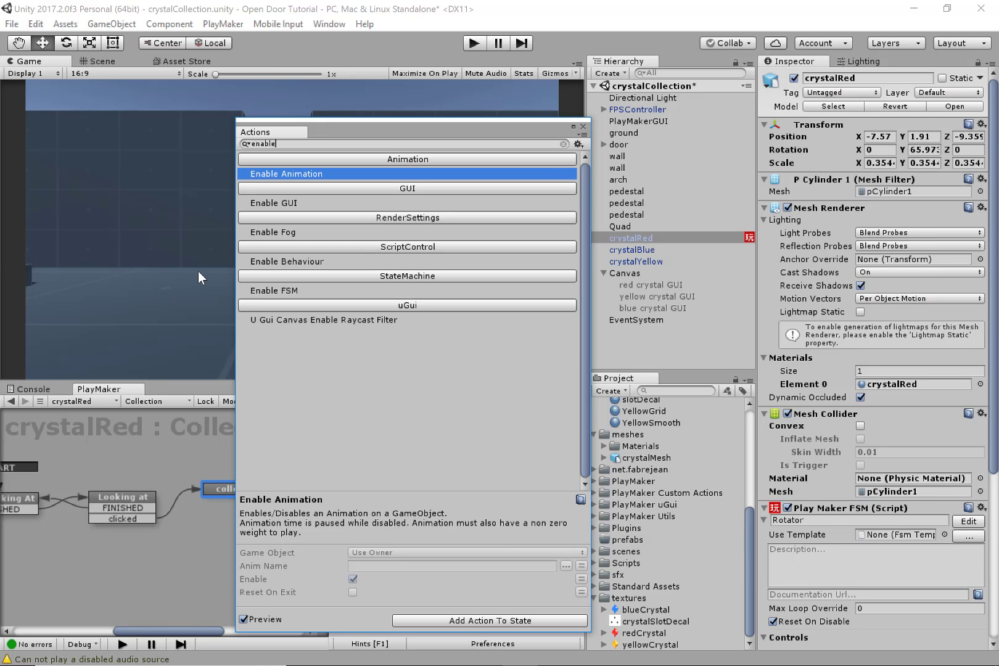
{"action": "key", "text": "BackSpace"}
{"action": "key", "text": "BackSpace"}
{"action": "key", "text": "BackSpace"}
{"action": "key", "text": "BackSpace"}
{"action": "key", "text": "BackSpace"}
{"action": "key", "text": "BackSpace"}
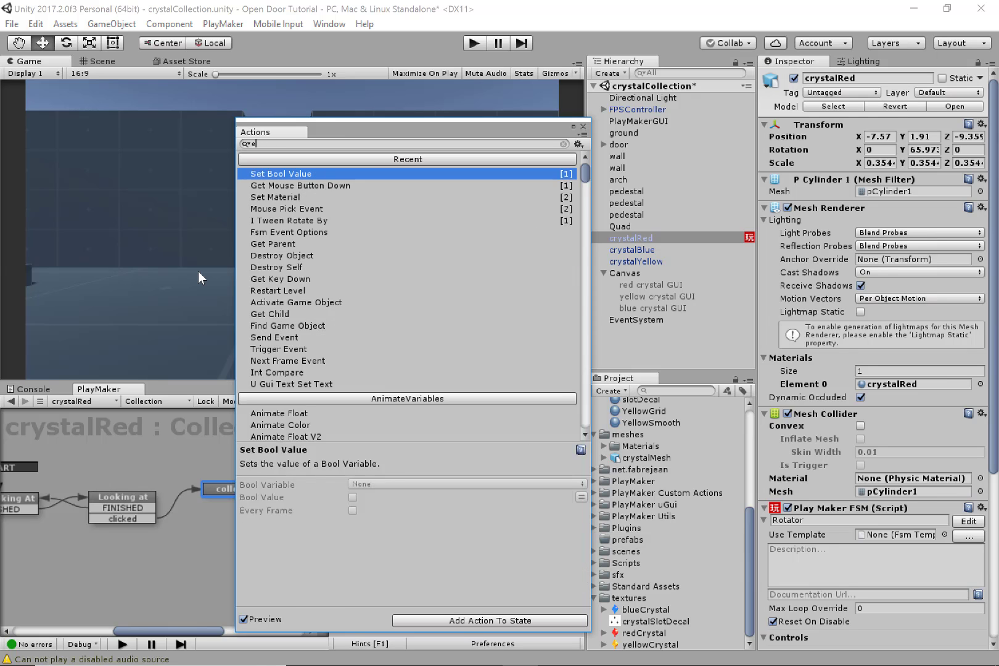
Search the actions for "activate", add Activate Game Object to the collected state and close the action browser
{"action": "type", "text": "activate"}
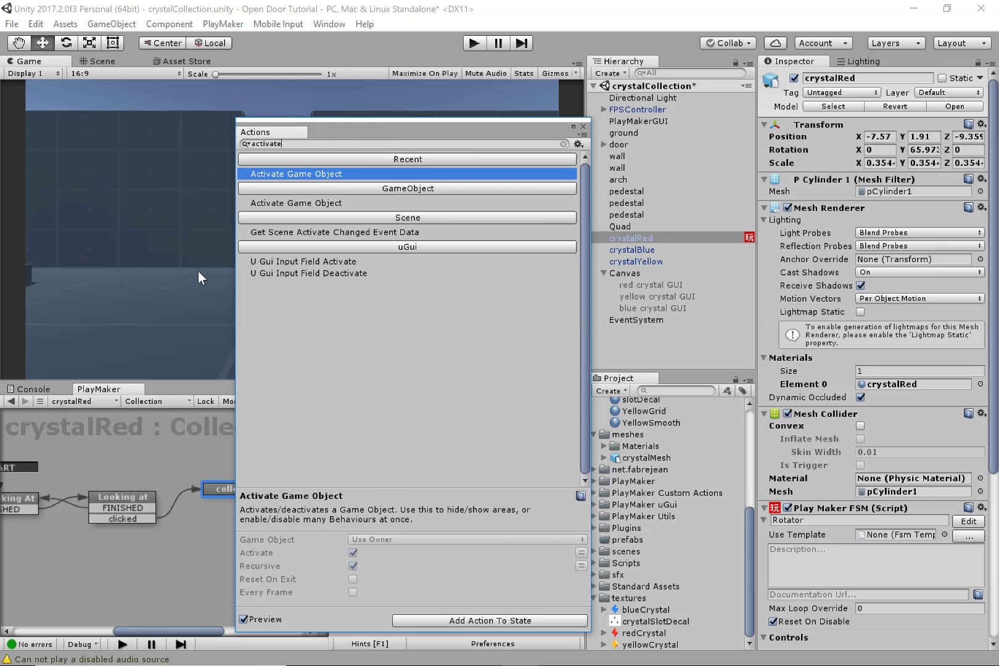
{"action": "left_click", "coordinate": [324, 204]}
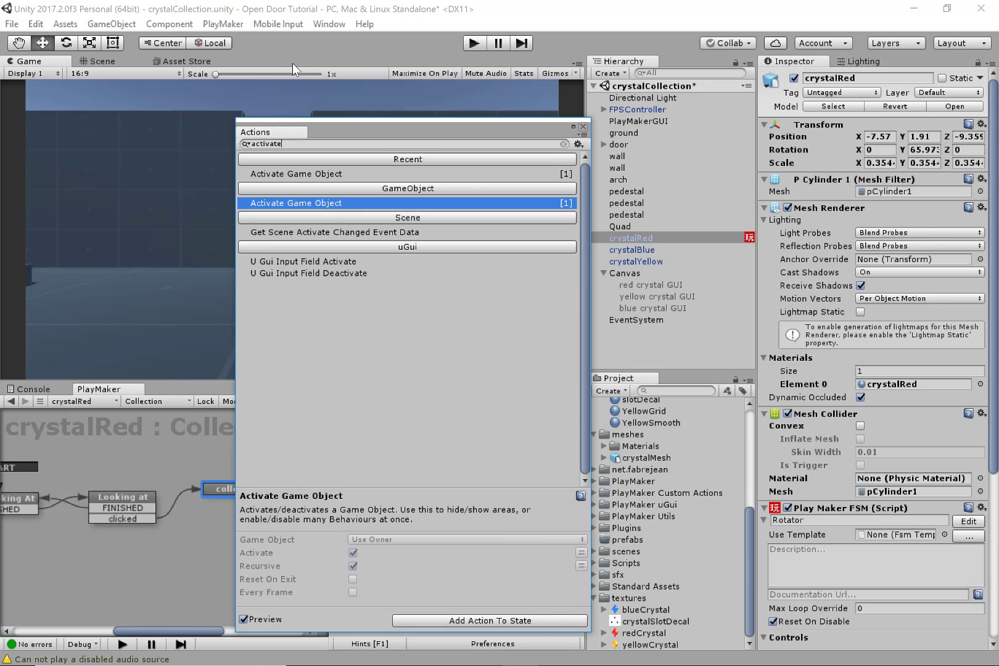
{"action": "left_click", "coordinate": [583, 126]}
Set the Activate Game Object action to Specify Game Object and assign the red crystal GUI image as its target
{"action": "left_click_drag", "start_coordinate": [454, 391], "coordinate": [454, 371]}
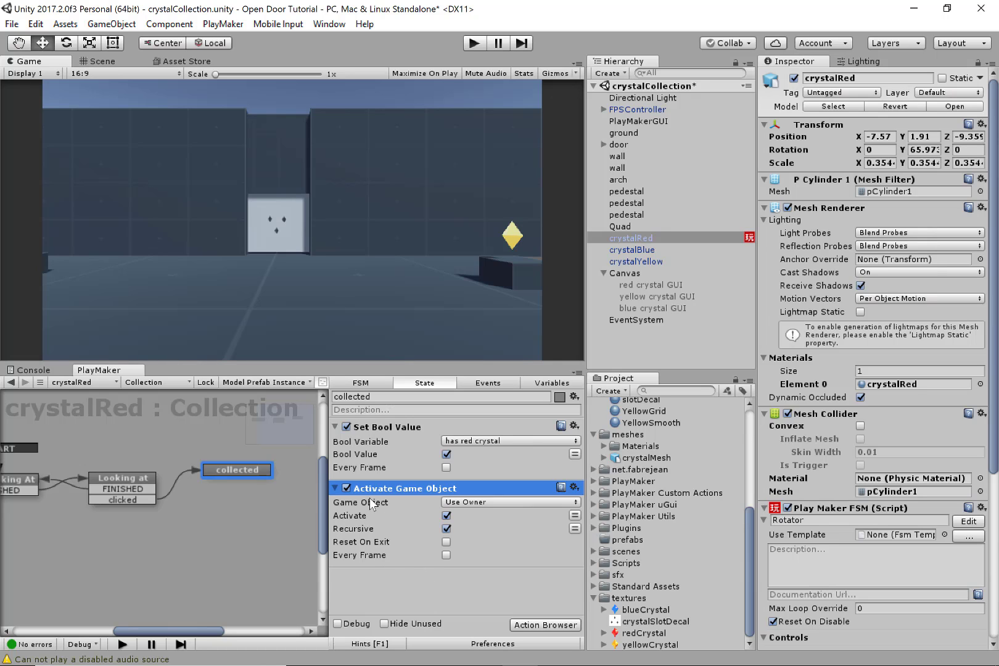
{"action": "left_click", "coordinate": [478, 503]}
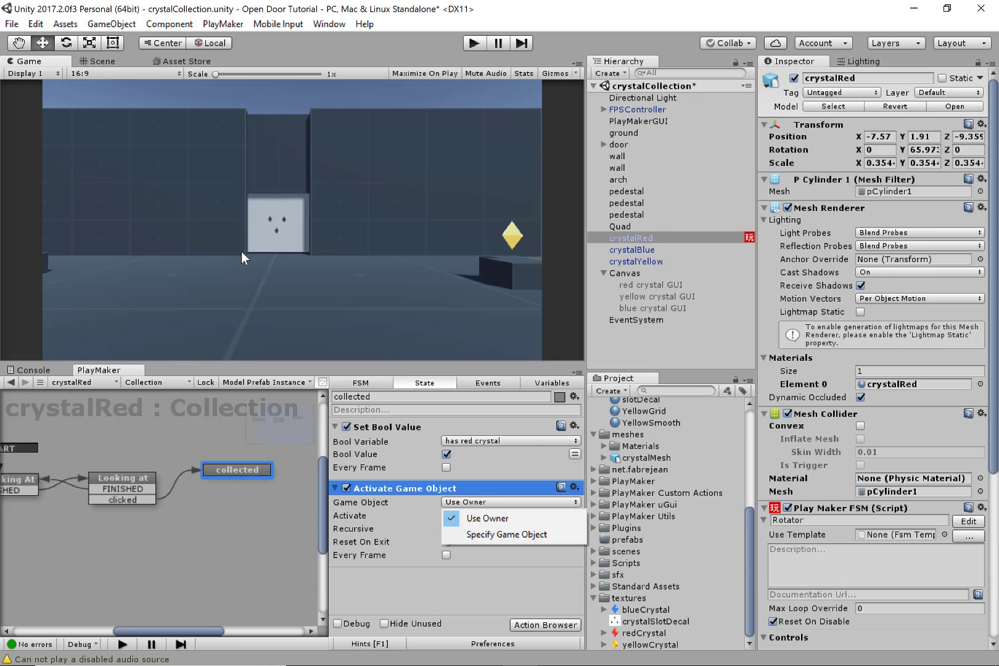
{"action": "left_click", "coordinate": [497, 535]}
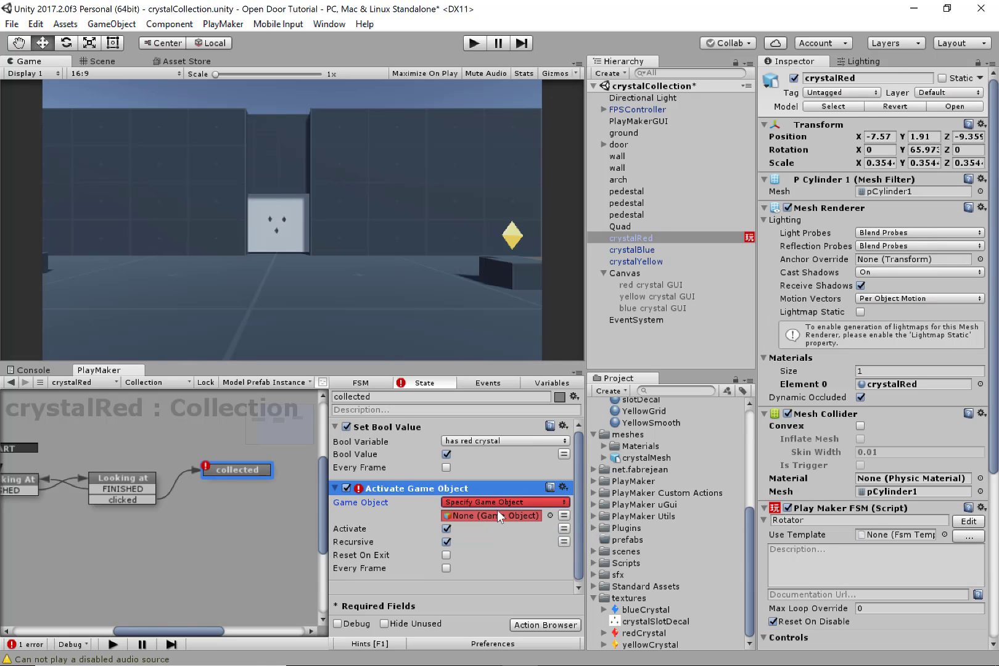
{"action": "left_click_drag", "start_coordinate": [662, 284], "coordinate": [496, 515]}
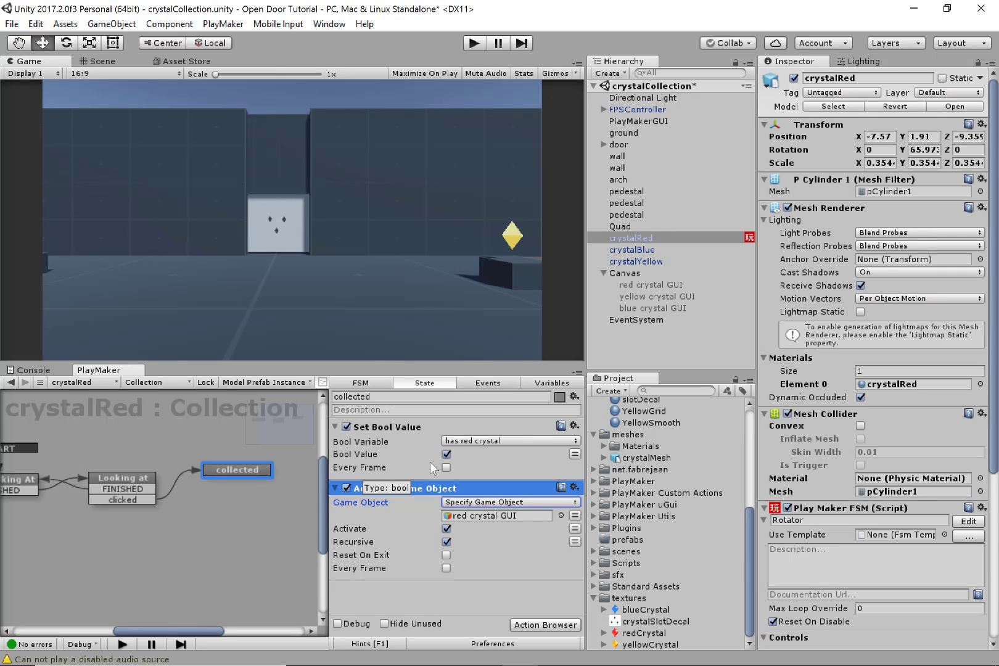
{"action": "left_click", "coordinate": [417, 589]}
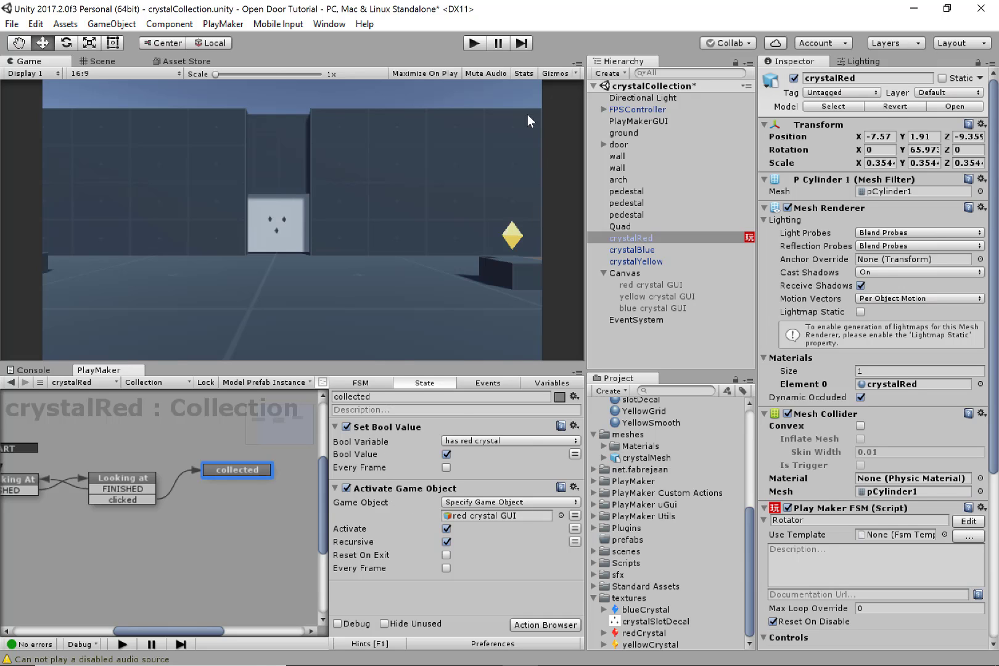
Play the scene, walk to the red crystal and collect it to test its GUI image, and stop play mode
{"action": "left_click", "coordinate": [483, 43]}
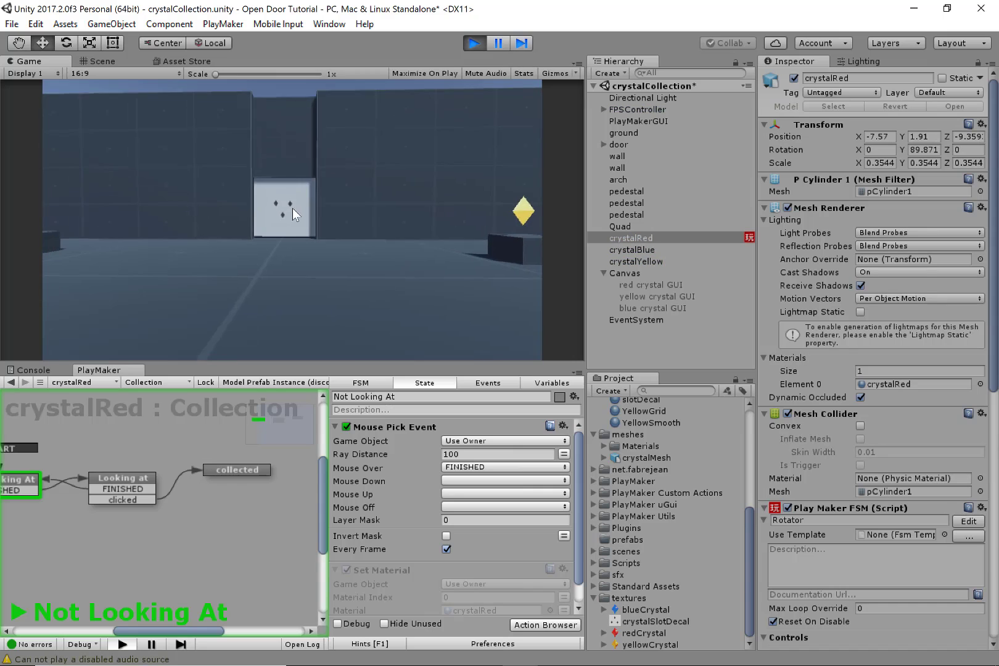
{"action": "key", "text": "w"}
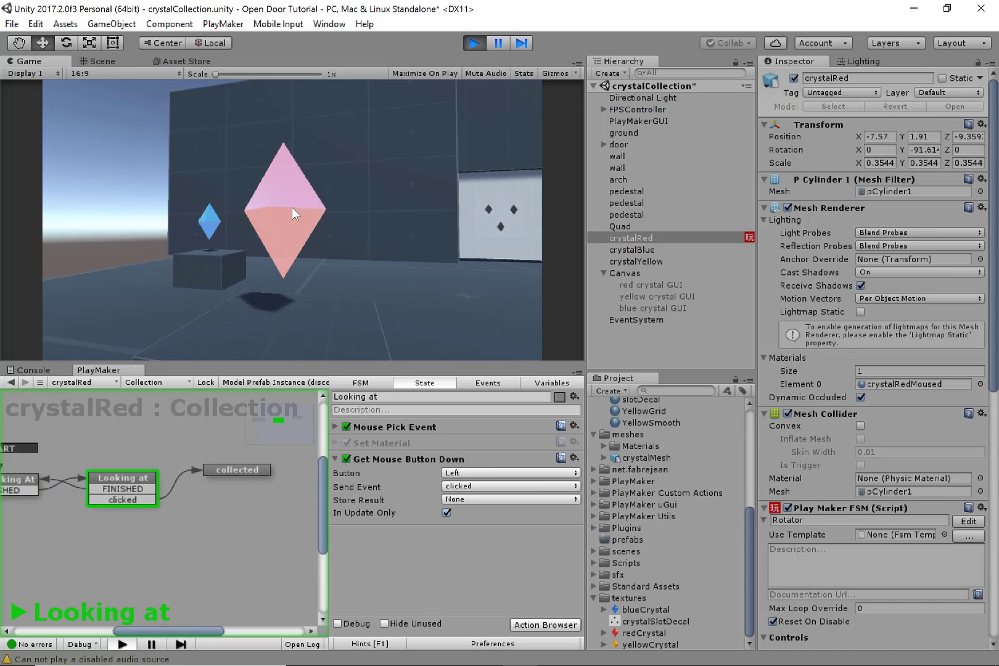
{"action": "left_click", "coordinate": [292, 206]}
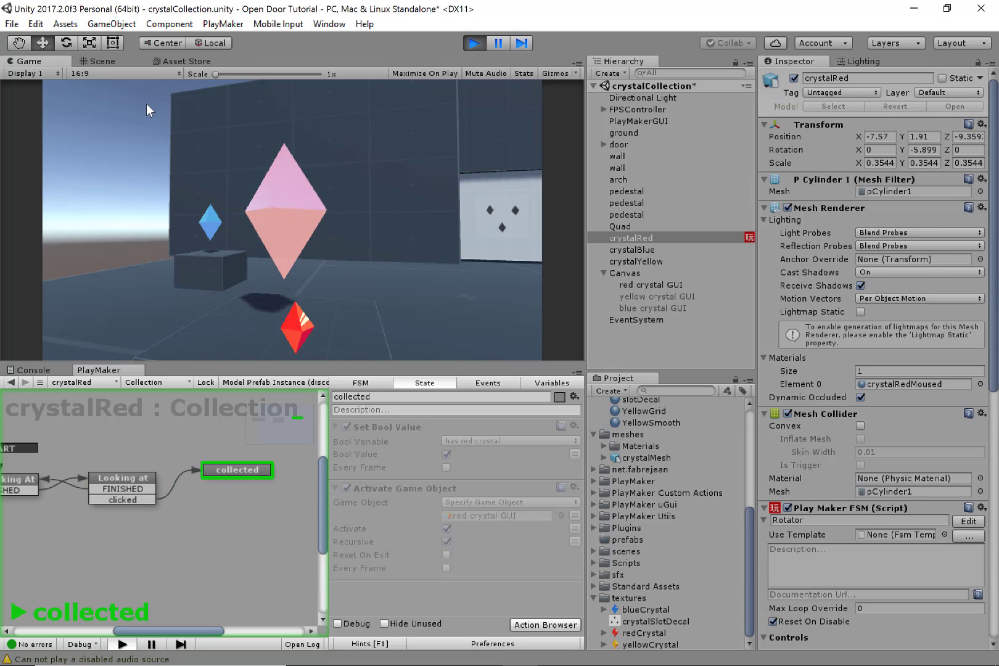
{"action": "key", "text": "w"}
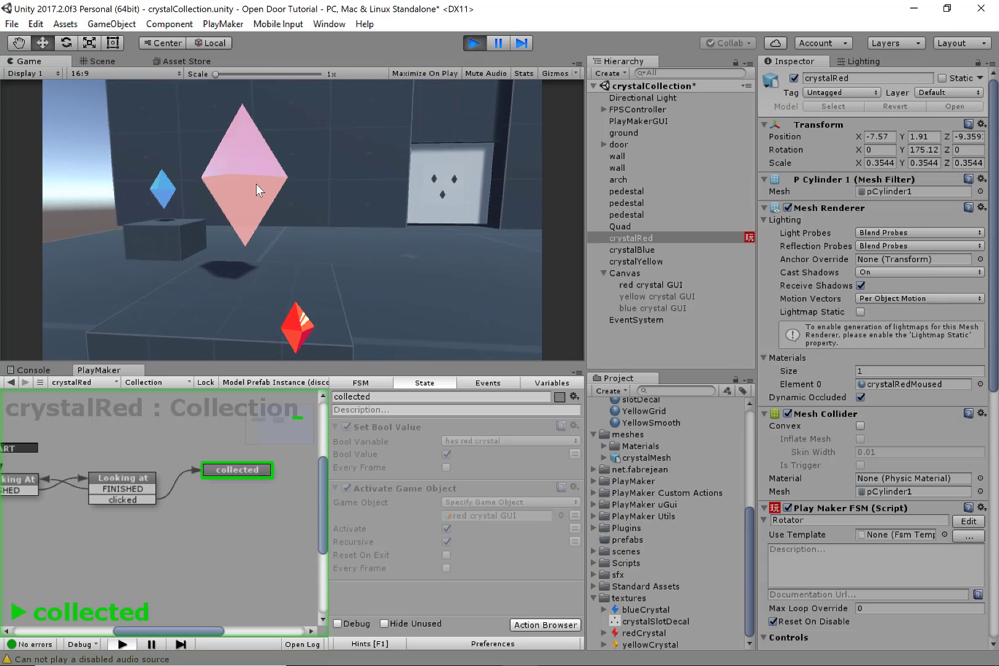
{"action": "left_click", "coordinate": [474, 43]}
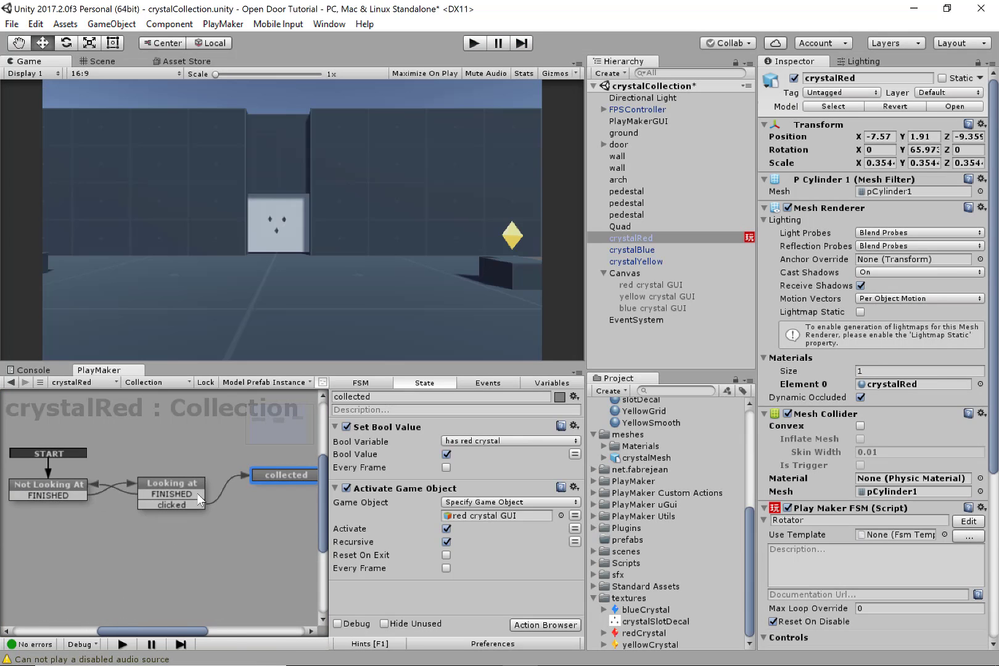
Add a second Activate Game Object action to crystalRed's collected state, keeping the owner as target and turning Activate off
{"action": "left_click", "coordinate": [186, 481]}
{"action": "left_click", "coordinate": [283, 482]}
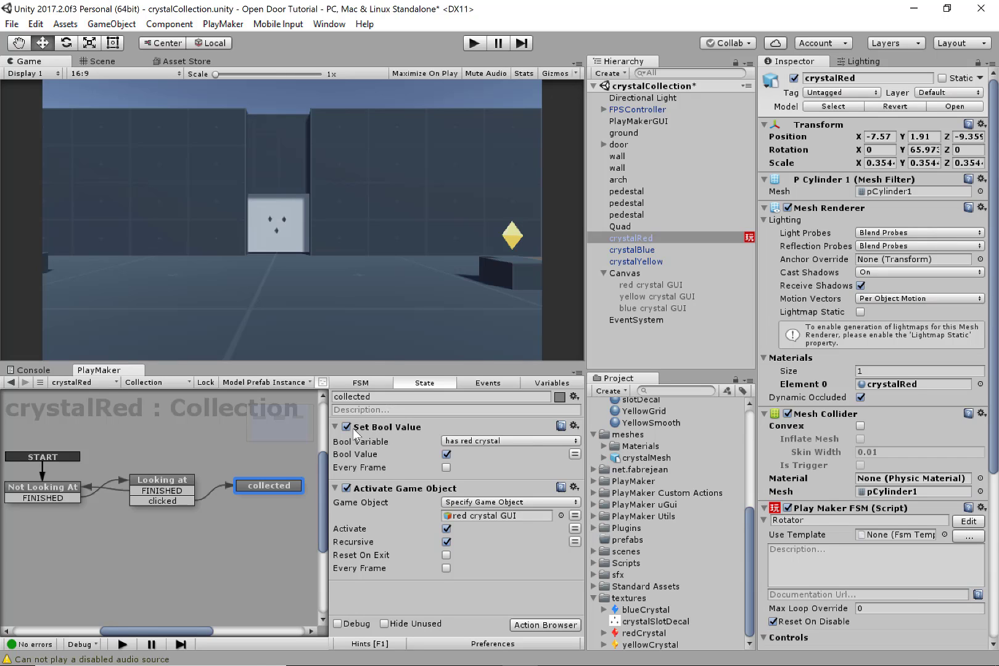
{"action": "double_click", "coordinate": [367, 594]}
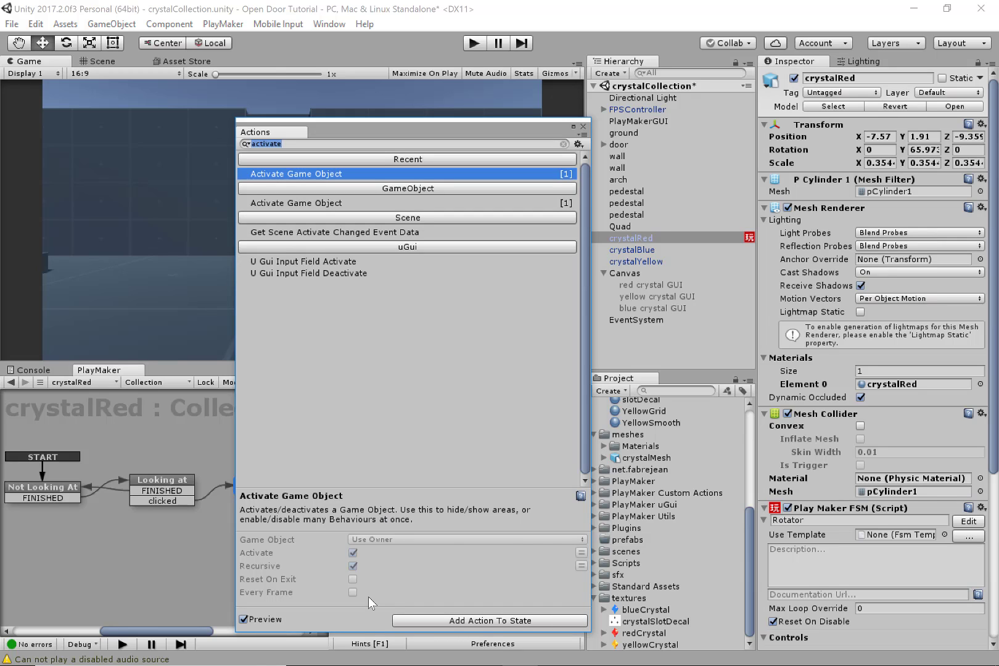
{"action": "double_click", "coordinate": [321, 174]}
{"action": "left_click", "coordinate": [294, 70]}
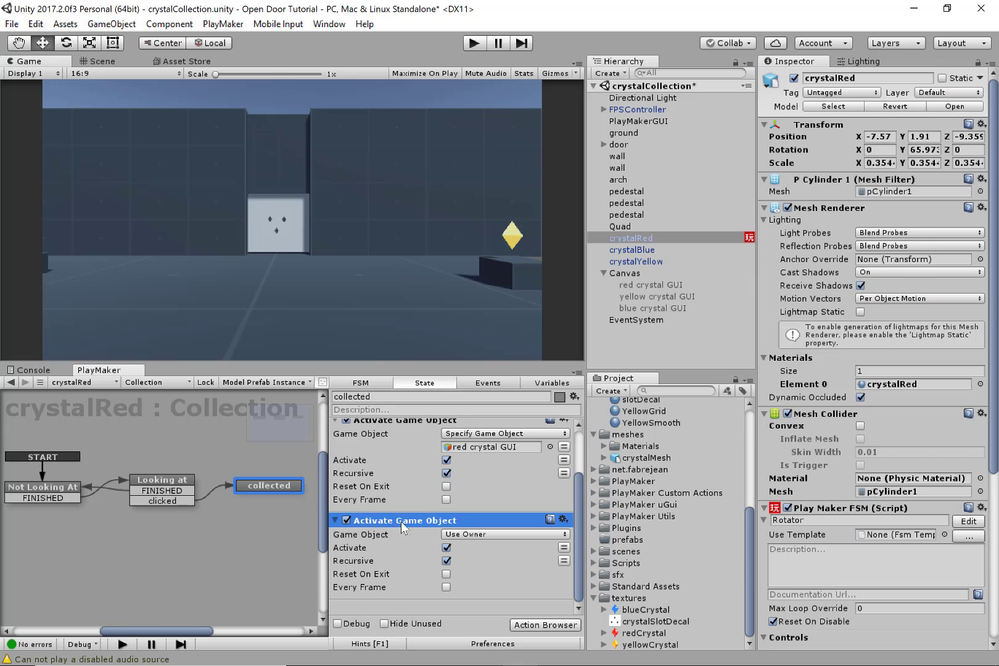
{"action": "left_click", "coordinate": [446, 548]}
Play the scene, walk to the red crystal and collect it to test its deactivation together with its GUI image
{"action": "left_click", "coordinate": [474, 44]}
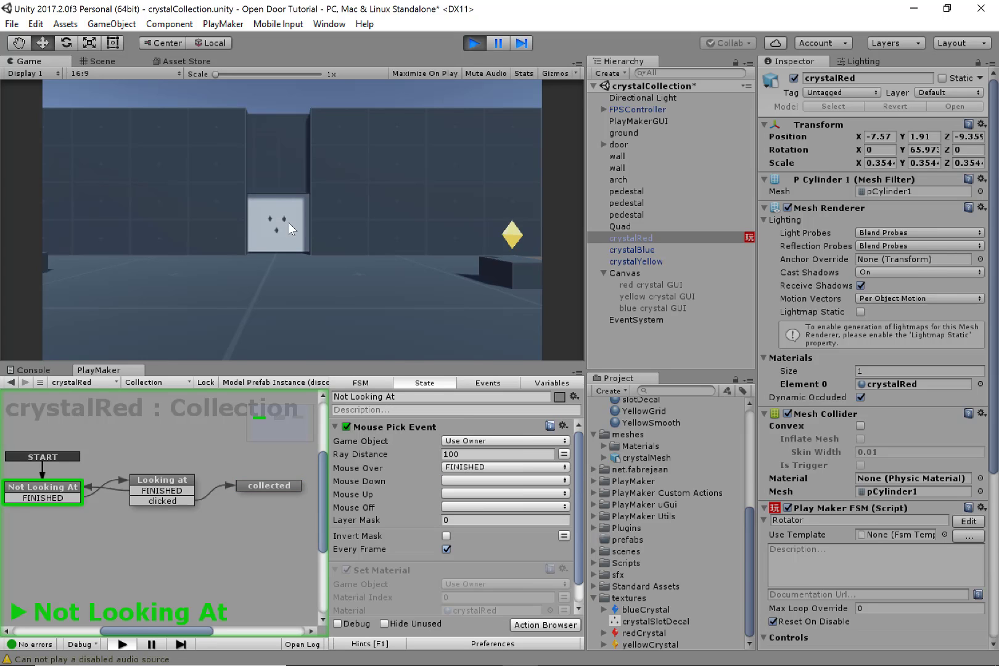
{"action": "key", "text": "w"}
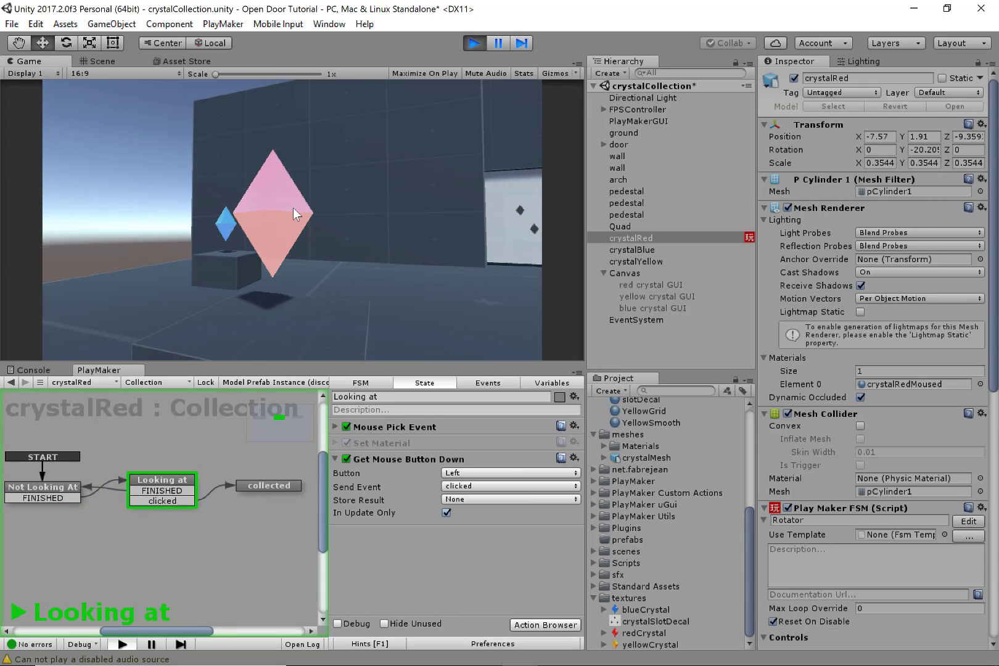
{"action": "left_click", "coordinate": [293, 208]}
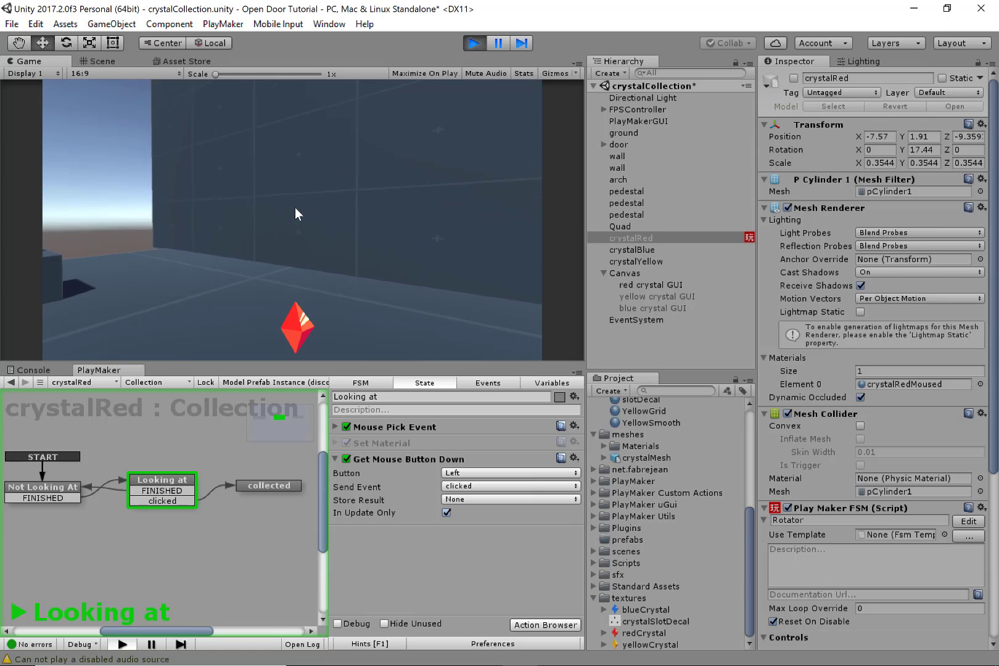
Walk to the door in play mode and examine its three crystal slots with the red crystal collected
{"action": "key", "text": "w"}
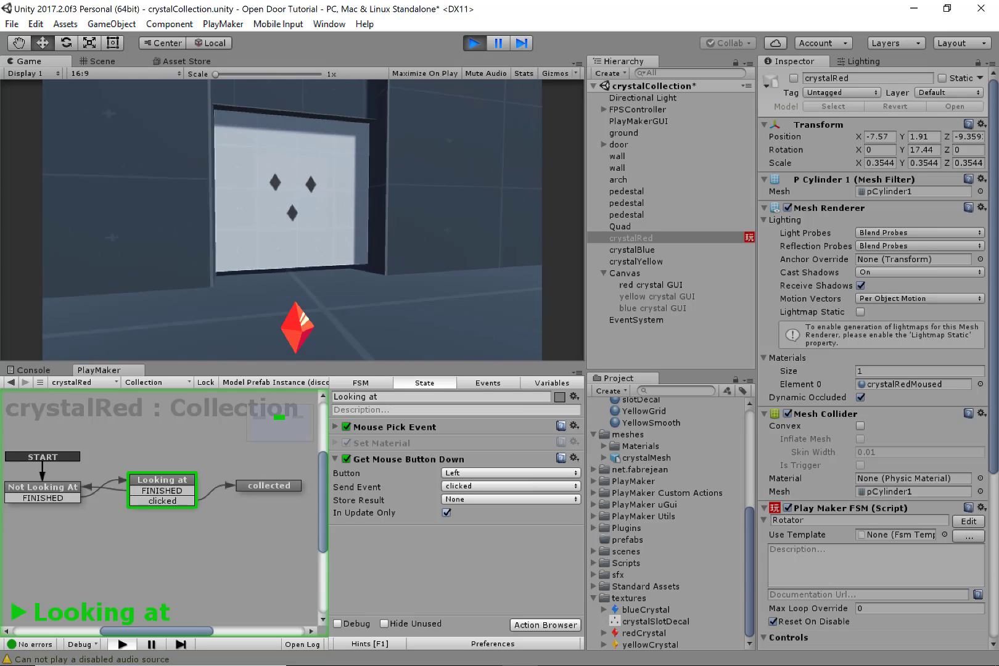
{"action": "key", "text": "w"}
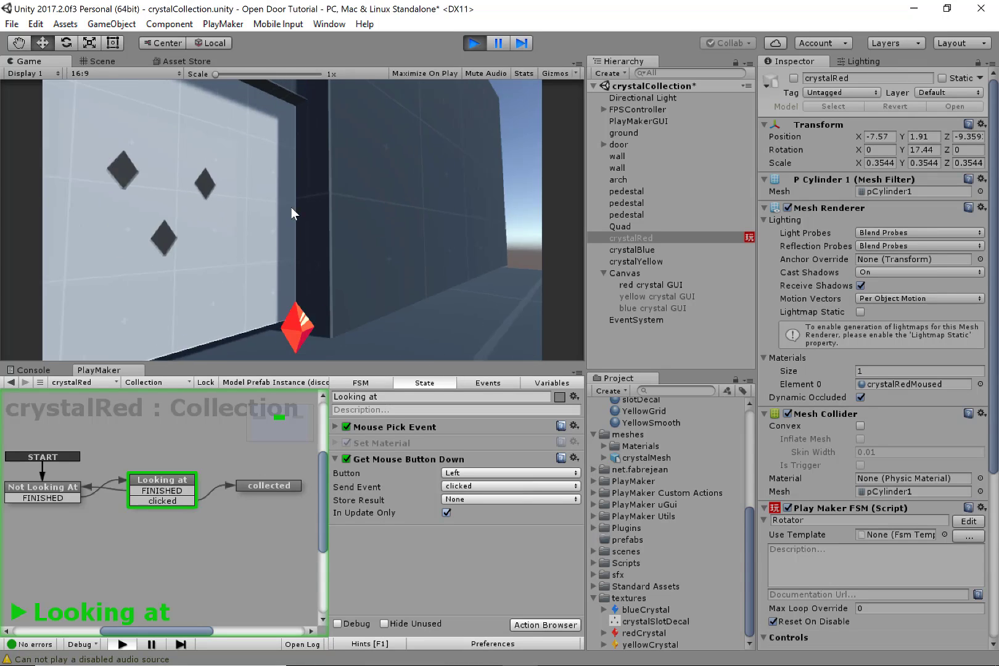
{"action": "key", "text": "w"}
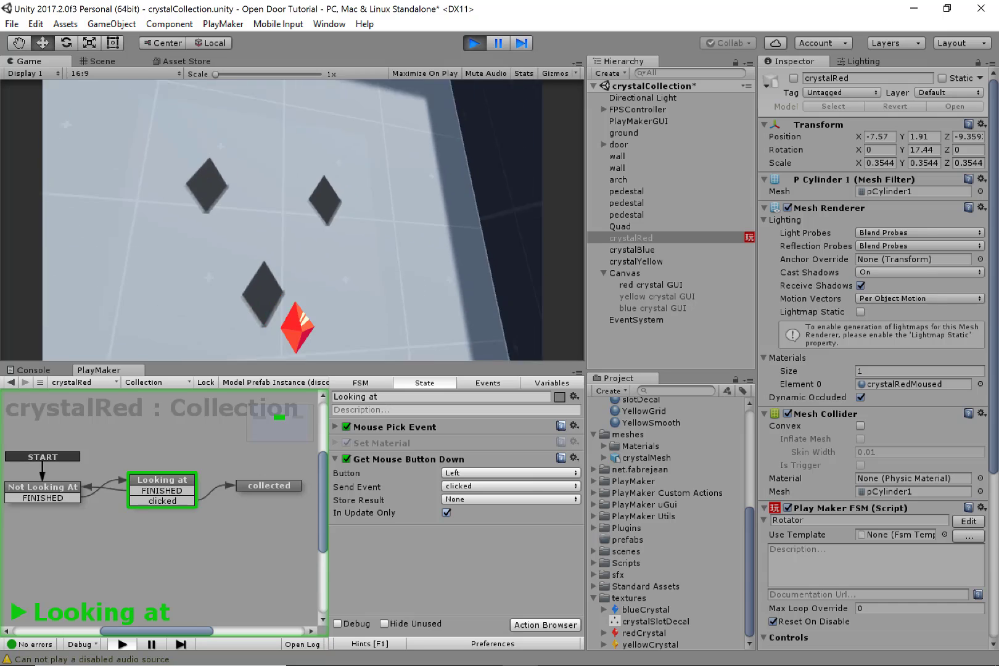
{"action": "key", "text": "w"}
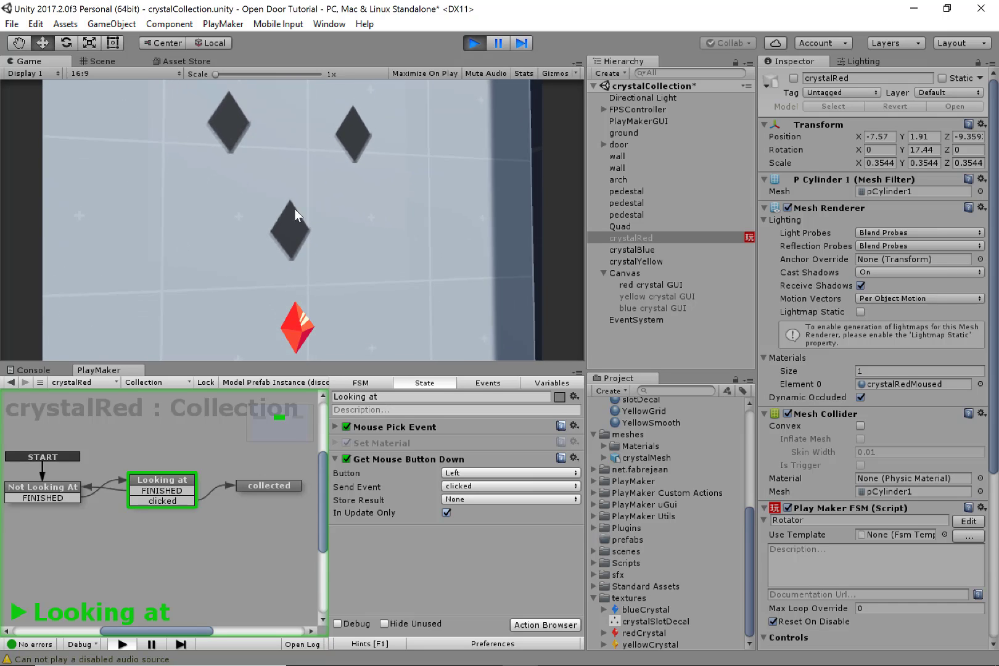
{"action": "key", "text": "a"}
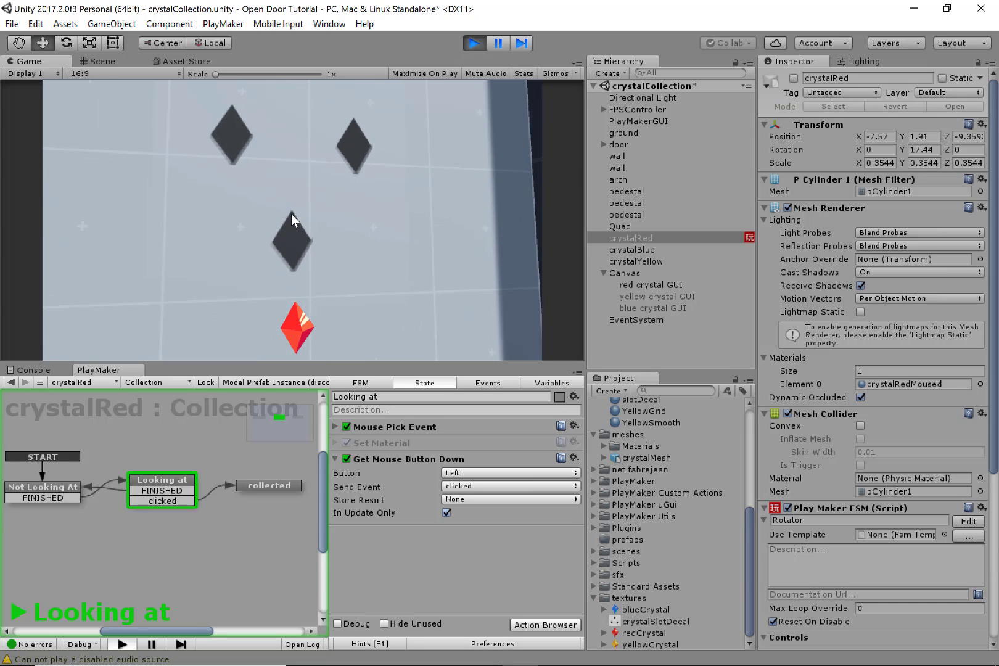